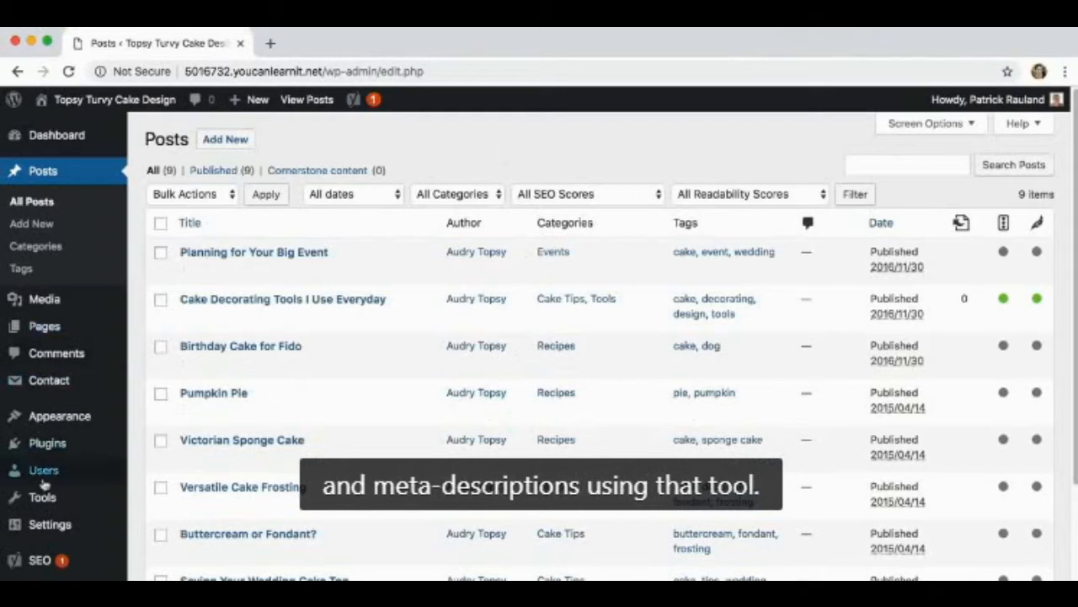
Open the Yoast SEO bulk editor for post and page titles and descriptions
{"action": "mouse_move", "coordinate": [52, 563]}
{"action": "left_click", "coordinate": [152, 525]}
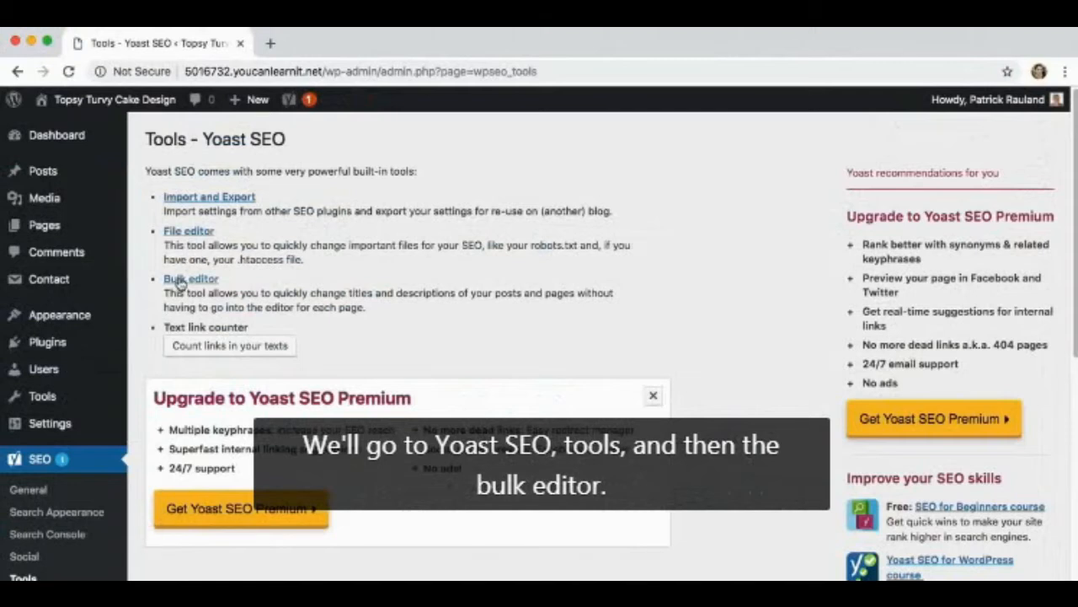
{"action": "left_click", "coordinate": [180, 280]}
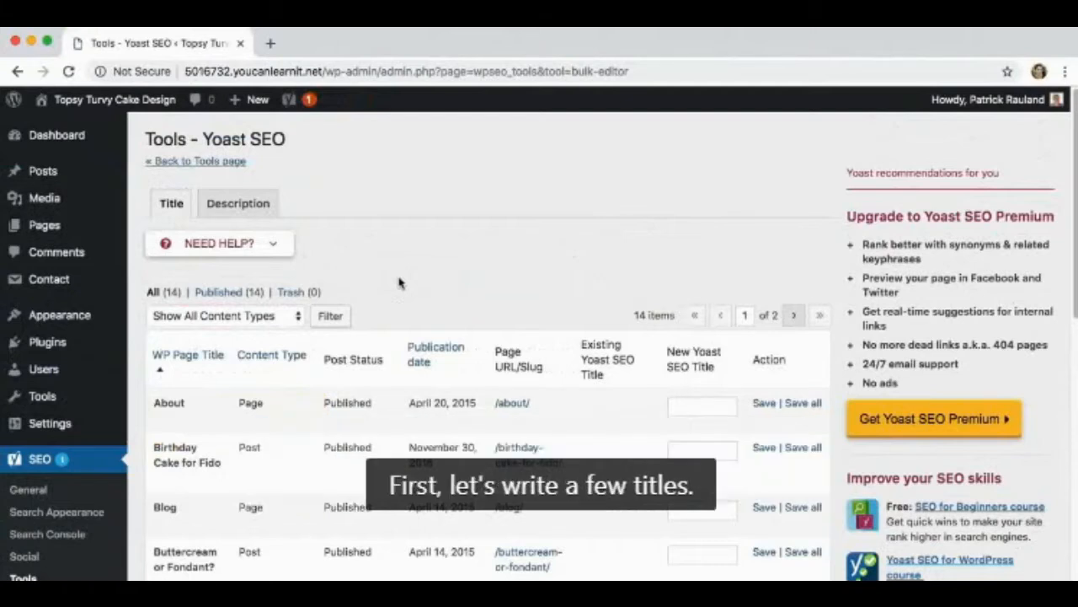
Sort the bulk editor's title list by publication date, newest first
{"action": "scroll", "coordinate": [421, 303], "scroll_direction": "down", "scroll_amount": 3}
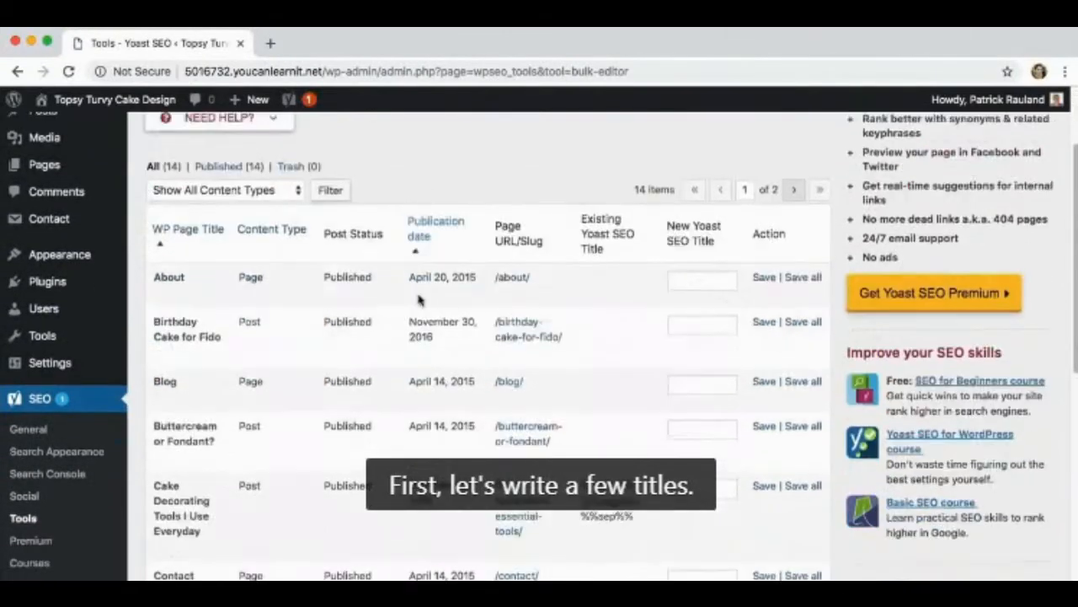
{"action": "left_click", "coordinate": [423, 242]}
{"action": "scroll", "coordinate": [489, 253], "scroll_direction": "down", "scroll_amount": 4}
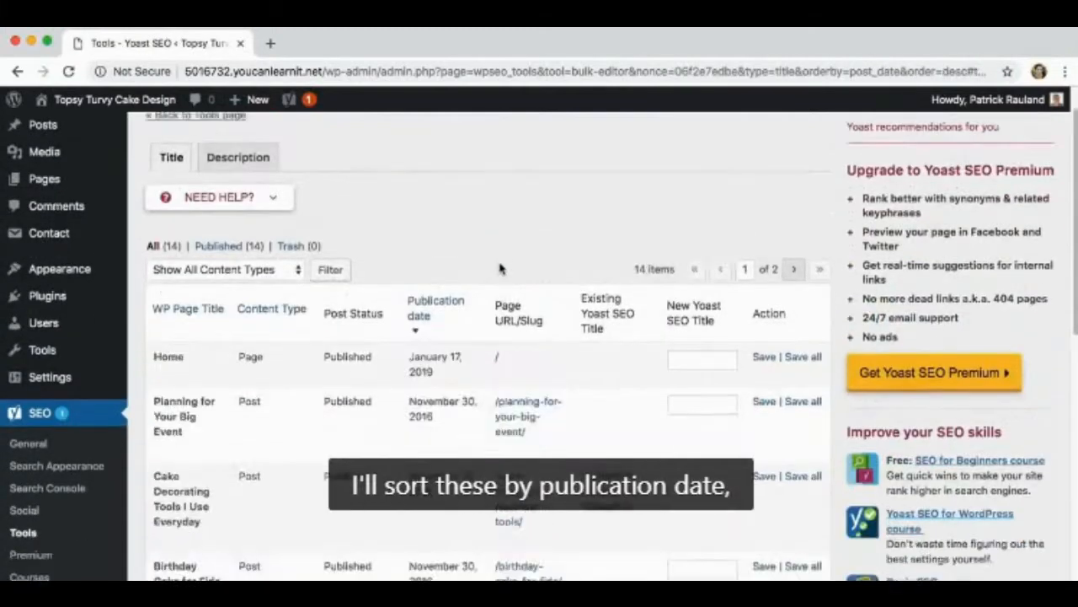
{"action": "scroll", "coordinate": [421, 278], "scroll_direction": "up", "scroll_amount": 1}
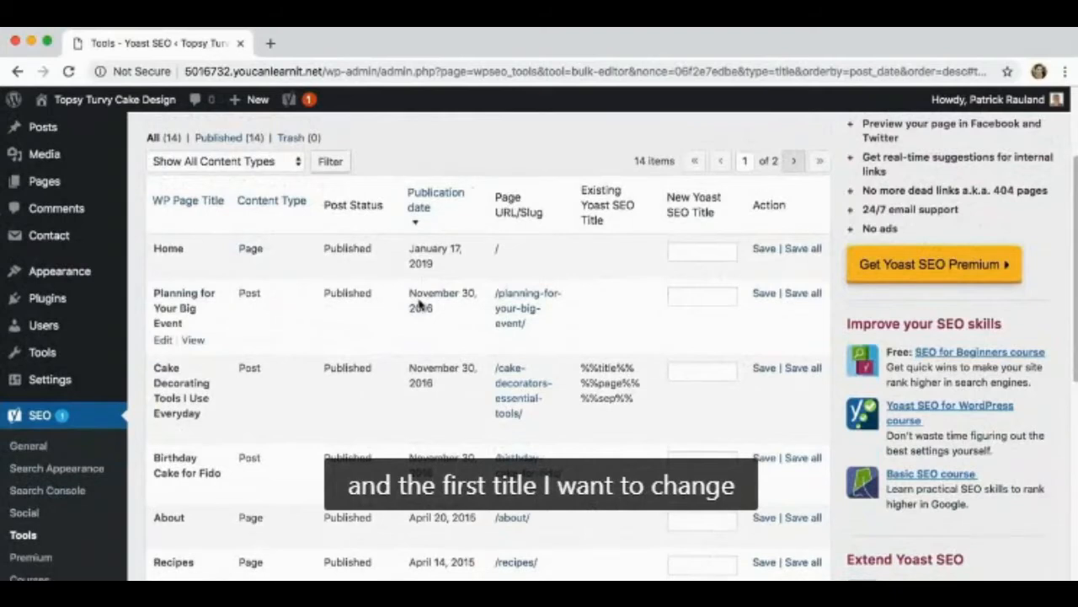
Save "3 Tips for Planning Your Wedding Cake" as the new SEO title of the Planning for Your Big Event post
{"action": "left_click", "coordinate": [716, 295]}
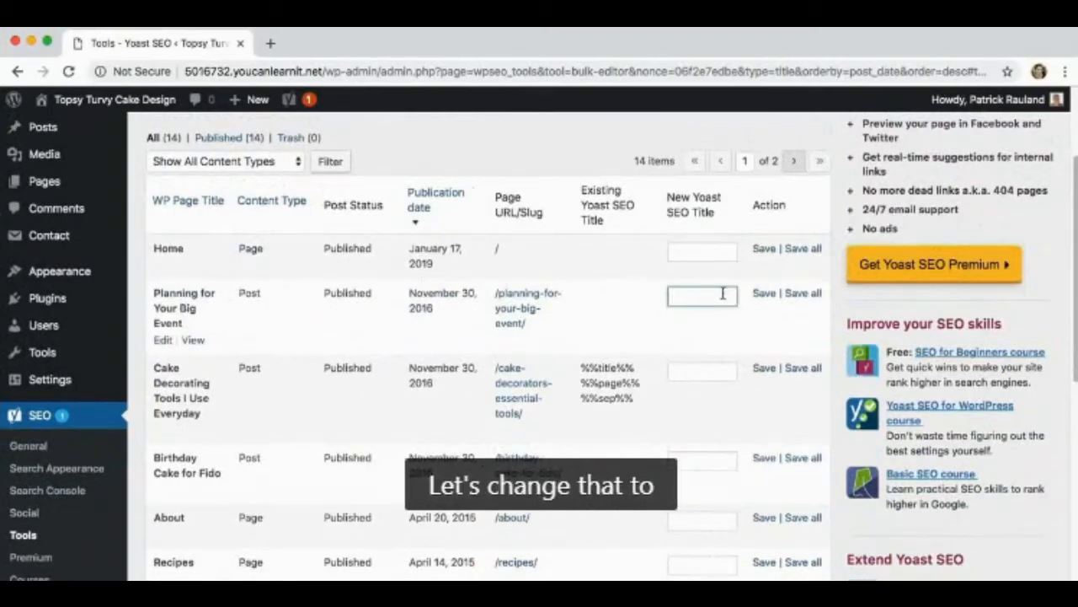
{"action": "type", "text": "3 Tips for Planning Your Wedding"}
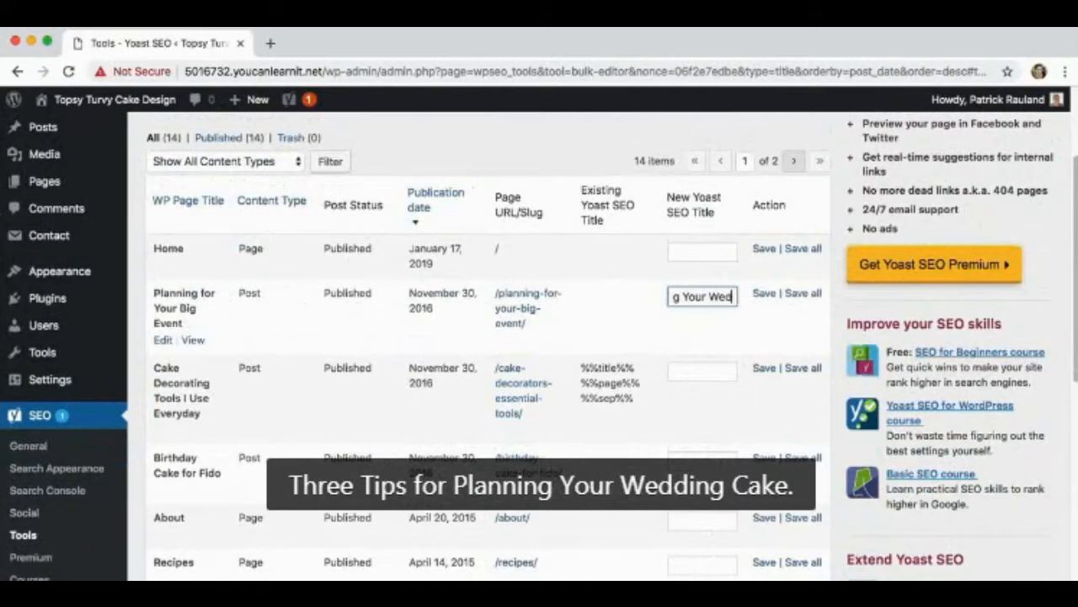
{"action": "type", "text": " Cake"}
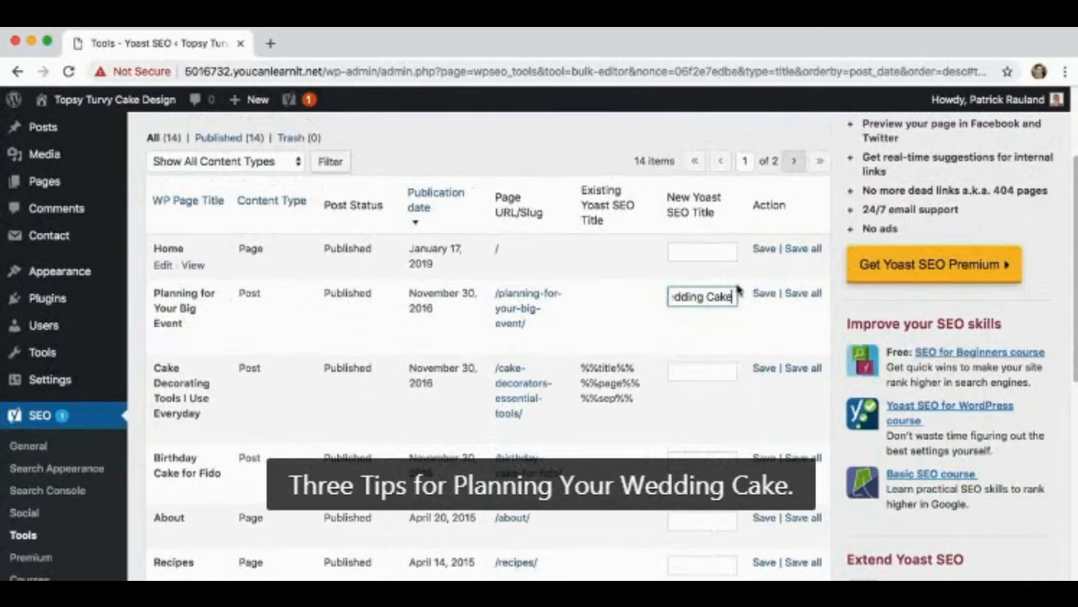
{"action": "left_click_drag", "start_coordinate": [733, 296], "coordinate": [690, 298]}
{"action": "left_click", "coordinate": [691, 298]}
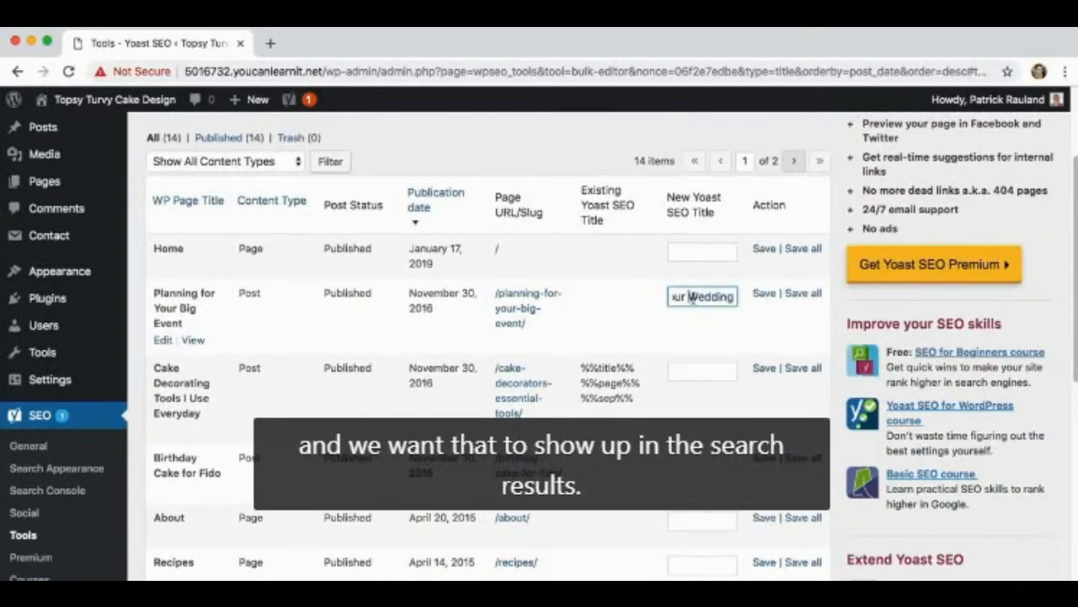
{"action": "left_click", "coordinate": [763, 294]}
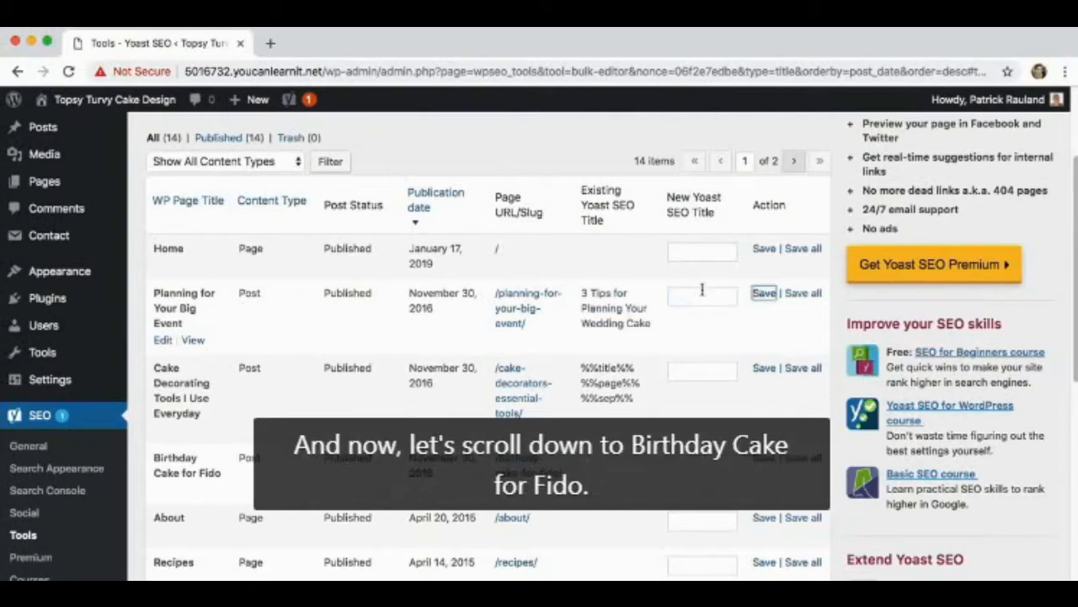
Save "(Healthy) Birthday Cake Recipe for Your Pet" as the new SEO title of the Birthday Cake for Fido post
{"action": "scroll", "coordinate": [686, 345], "scroll_direction": "down", "scroll_amount": 3}
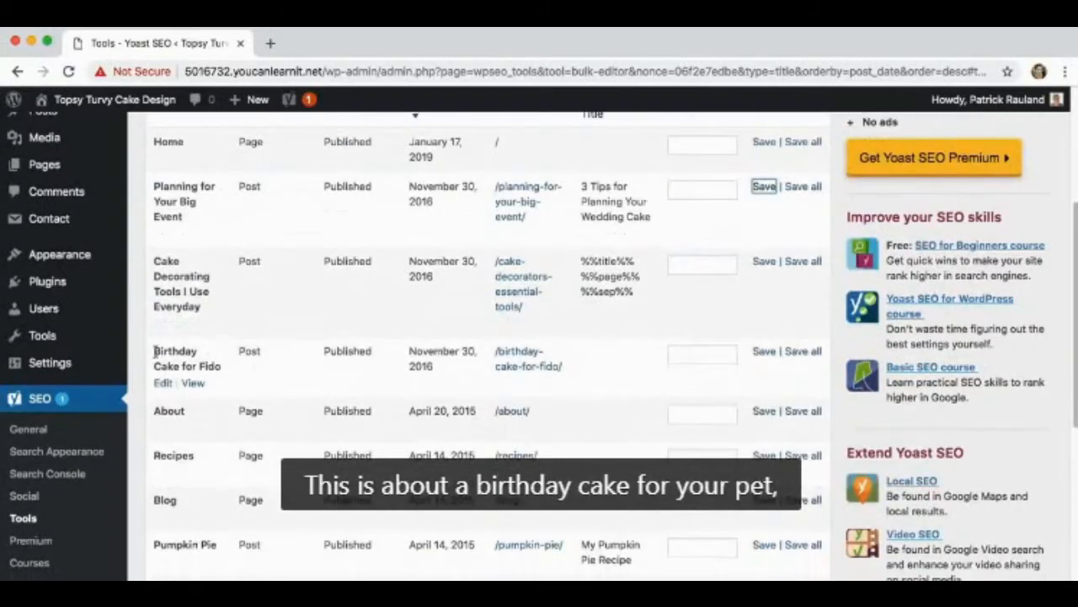
{"action": "left_click", "coordinate": [678, 354]}
{"action": "type", "text": "(Healthy"}
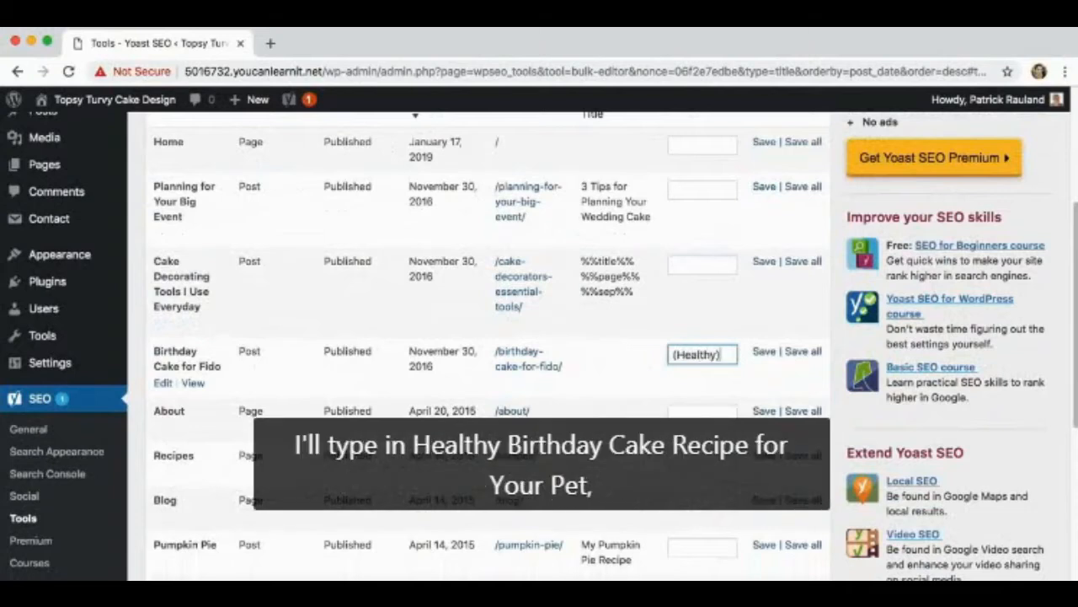
{"action": "type", "text": ") Birthday Cake Re"}
{"action": "type", "text": "cipe"}
{"action": "type", "text": " for Your Pet"}
{"action": "left_click", "coordinate": [763, 352]}
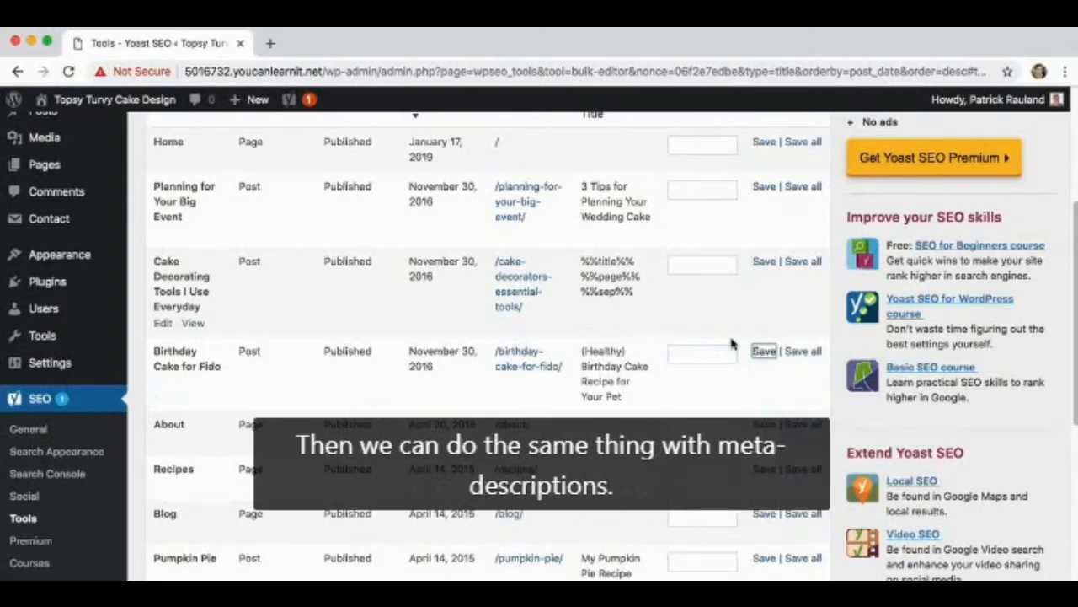
Switch the bulk editor from SEO titles to meta descriptions
{"action": "scroll", "coordinate": [724, 362], "scroll_direction": "up", "scroll_amount": 1}
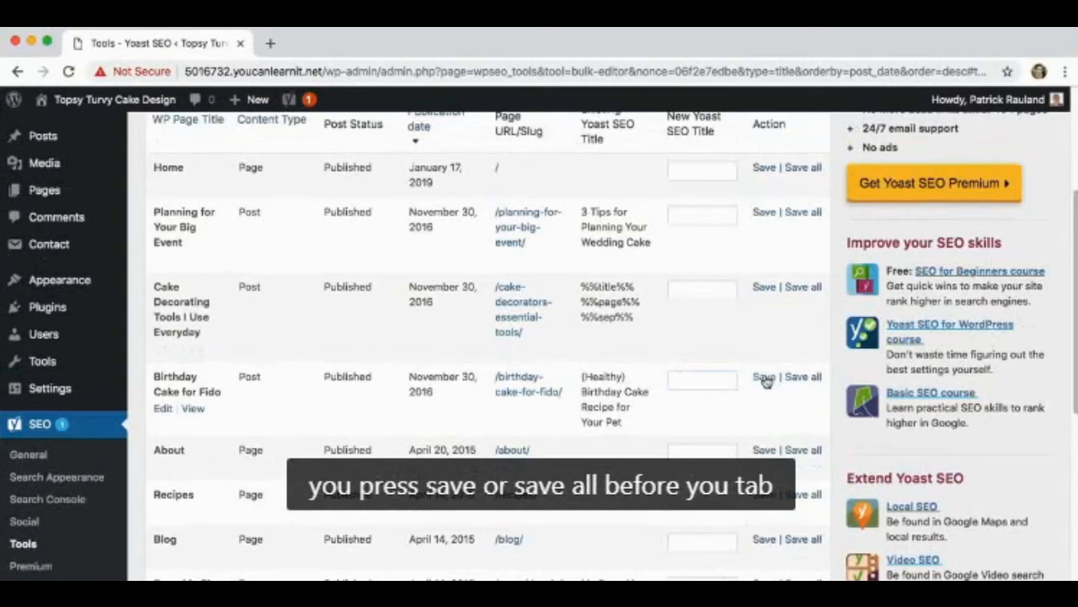
{"action": "scroll", "coordinate": [797, 379], "scroll_direction": "up", "scroll_amount": 5}
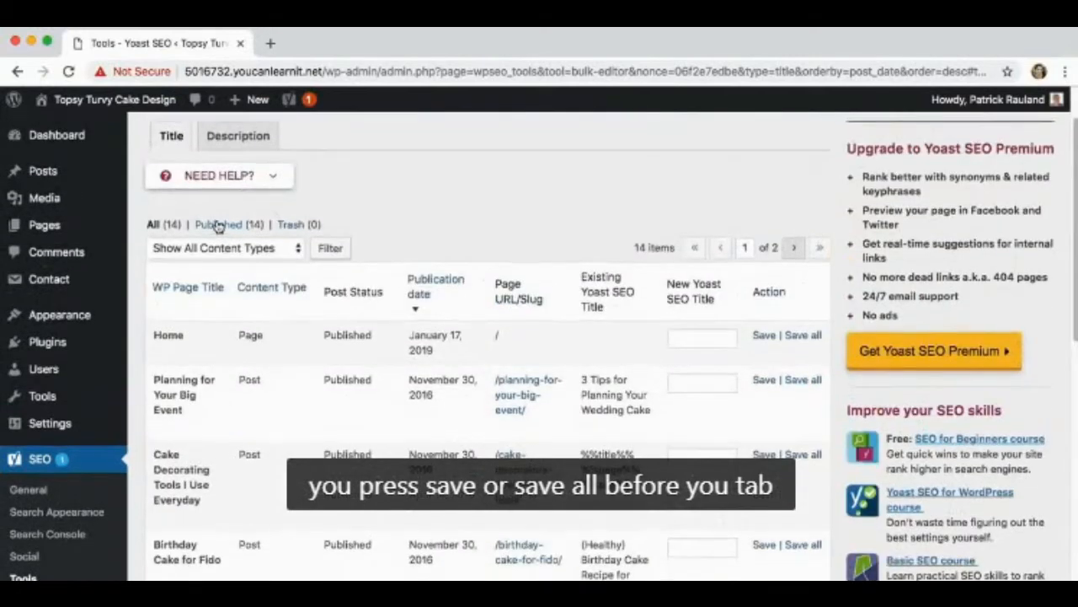
{"action": "scroll", "coordinate": [228, 203], "scroll_direction": "up", "scroll_amount": 1}
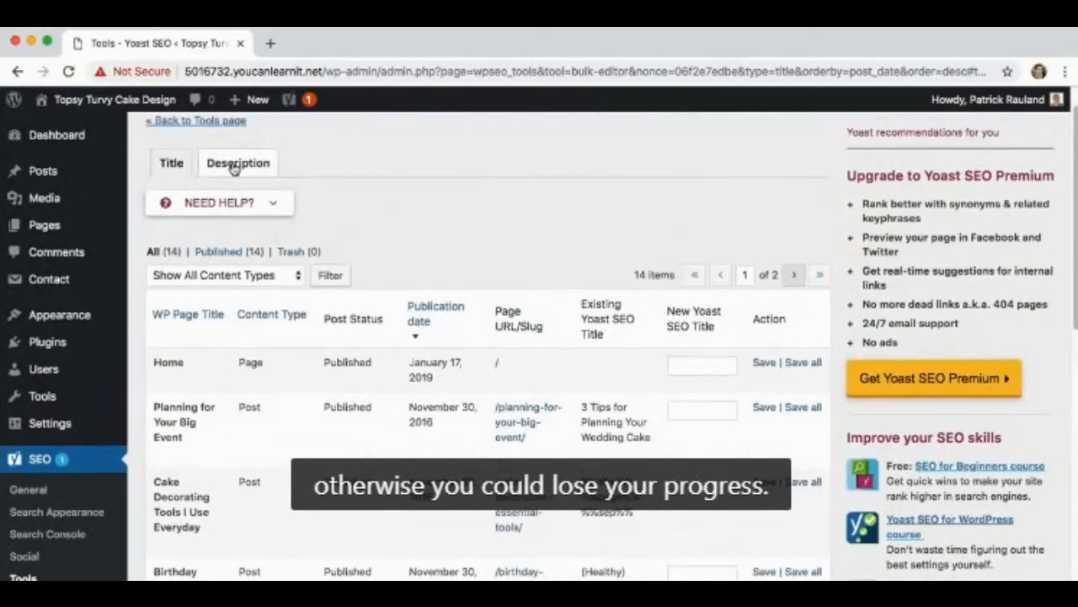
{"action": "left_click", "coordinate": [237, 163]}
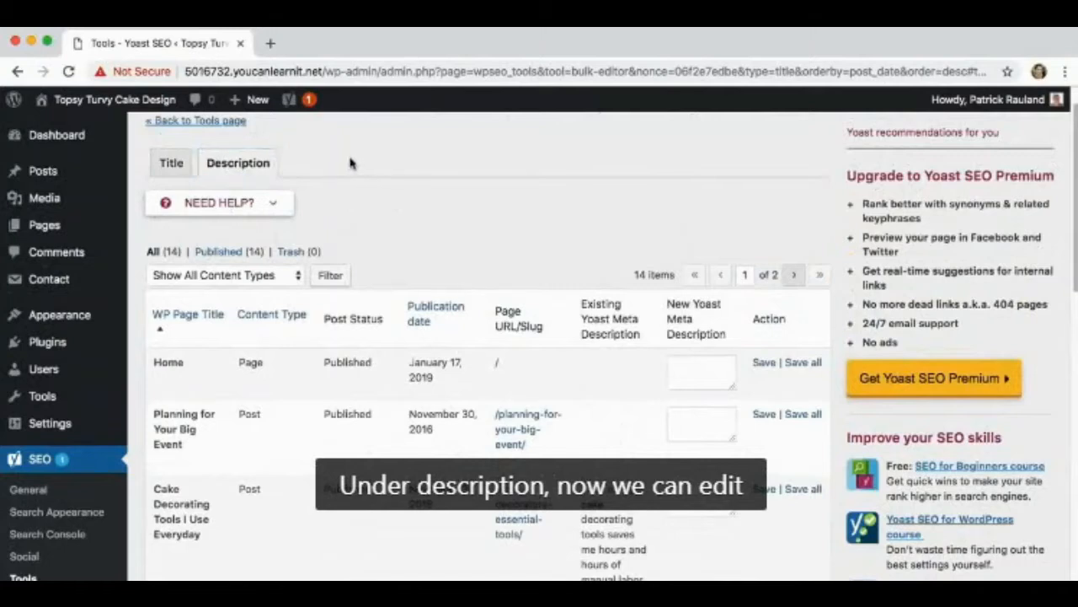
Save "Don't be caught by surprise. Order your cake on time, get a tasting, and make sure it's delivered safely." as Planning for Your Big Event's meta description
{"action": "scroll", "coordinate": [358, 164], "scroll_direction": "down", "scroll_amount": 1}
{"action": "scroll", "coordinate": [628, 348], "scroll_direction": "down", "scroll_amount": 2}
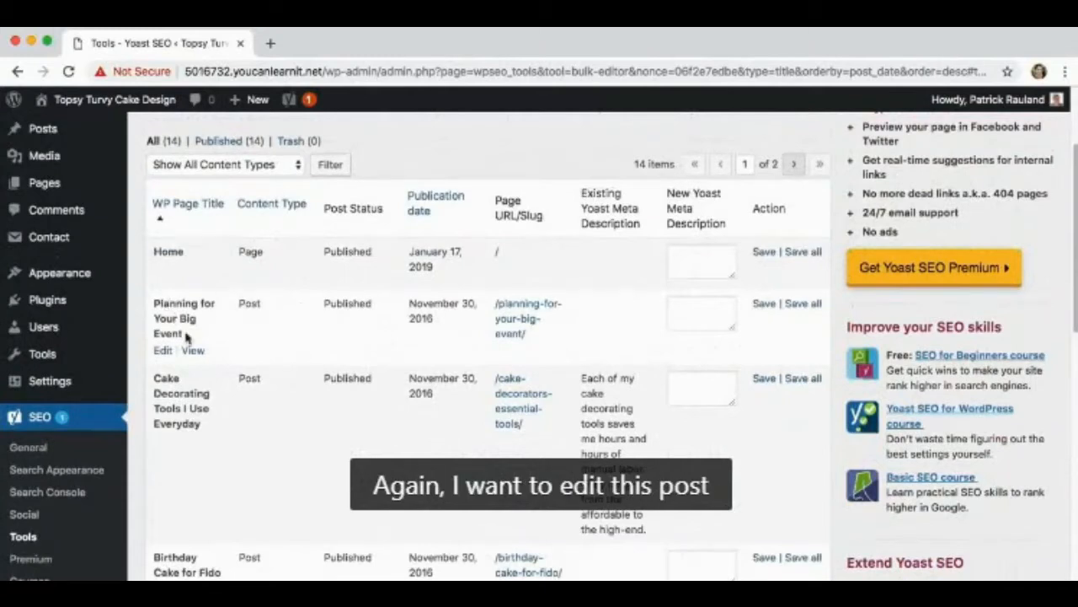
{"action": "left_click", "coordinate": [714, 316]}
{"action": "type", "text": "D"}
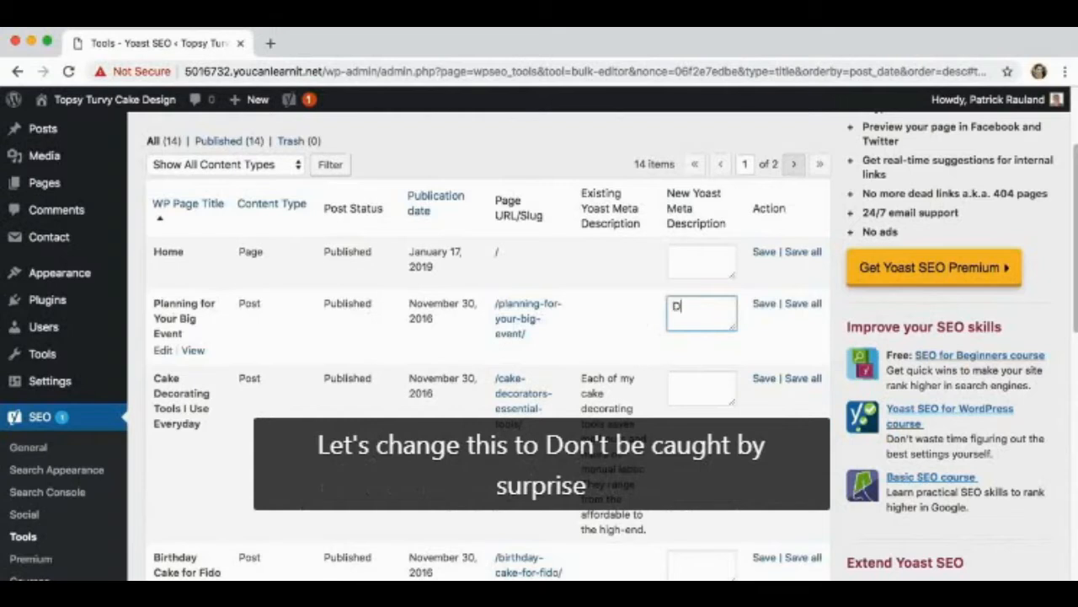
{"action": "type", "text": "on't be caught b"}
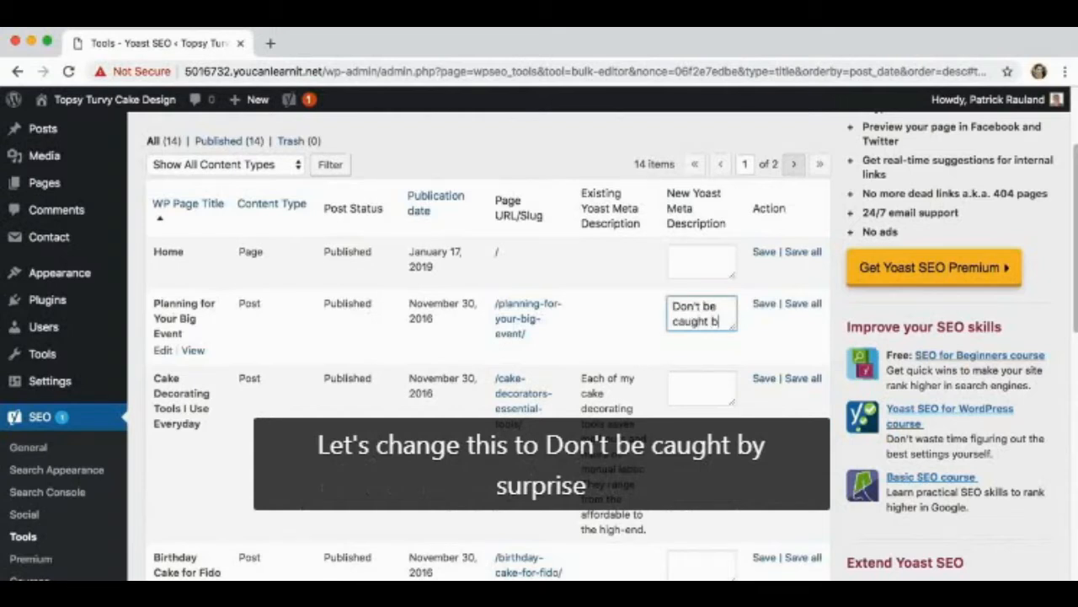
{"action": "type", "text": "y surprise."}
{"action": "key", "text": "Return"}
{"action": "type", "text": "Order y"}
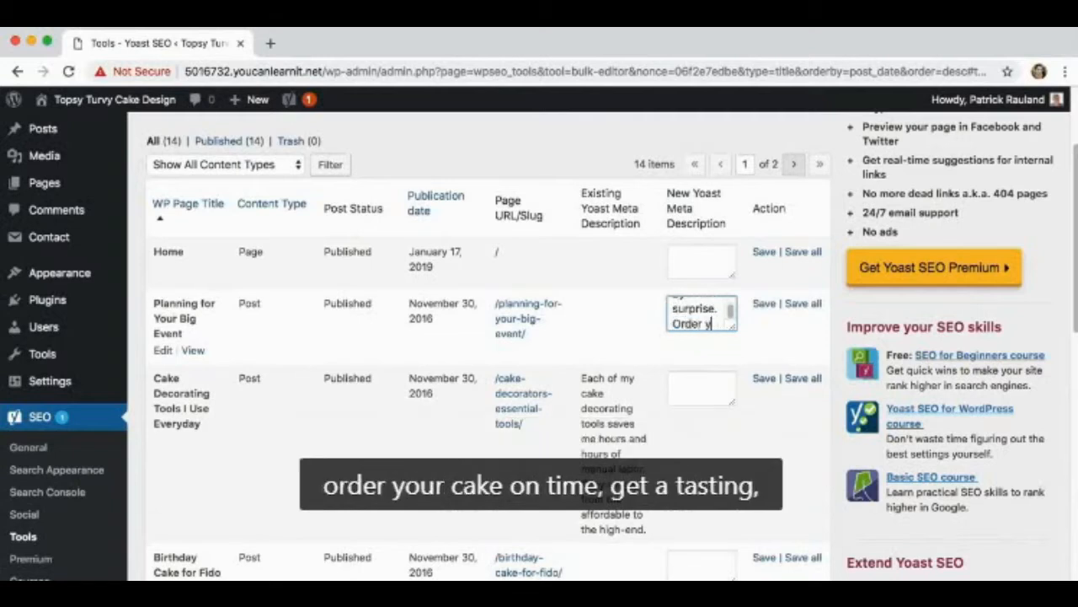
{"action": "type", "text": "our cake on time"}
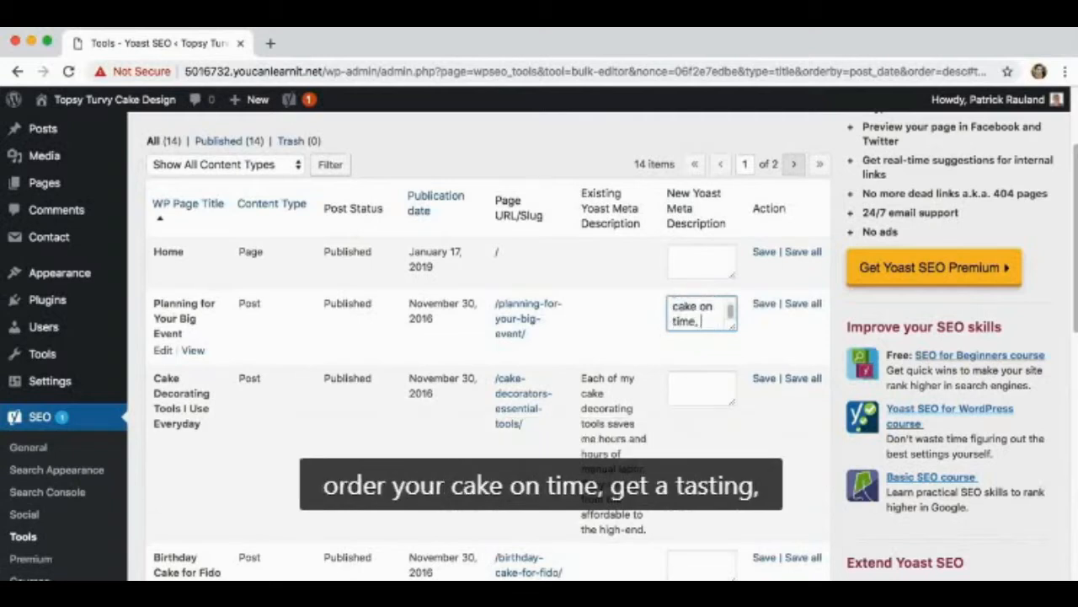
{"action": "type", "text": ", get a tes"}
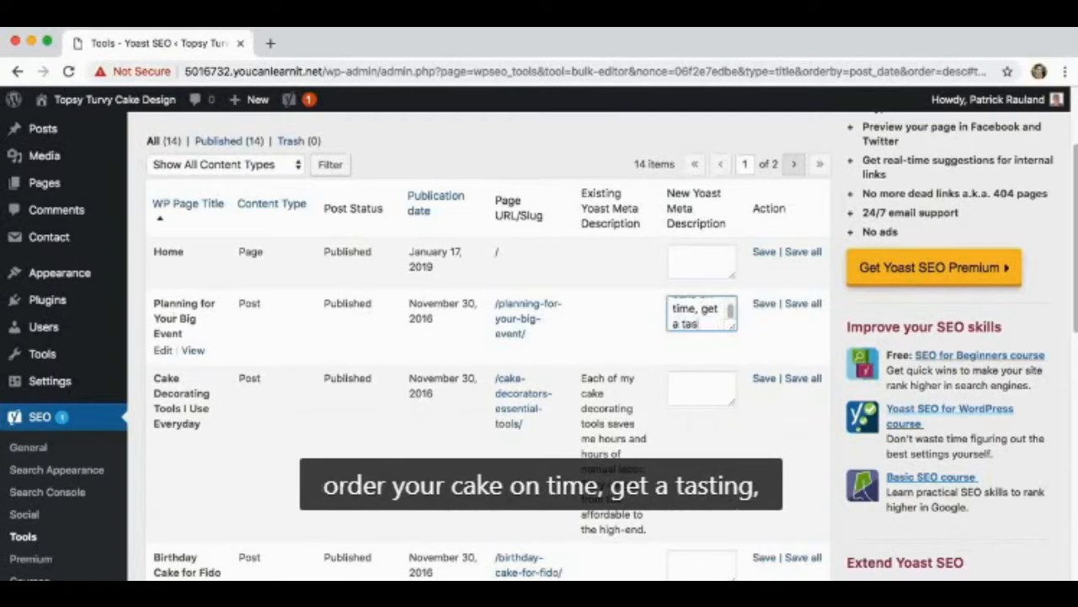
{"action": "type", "text": "ting, and make"}
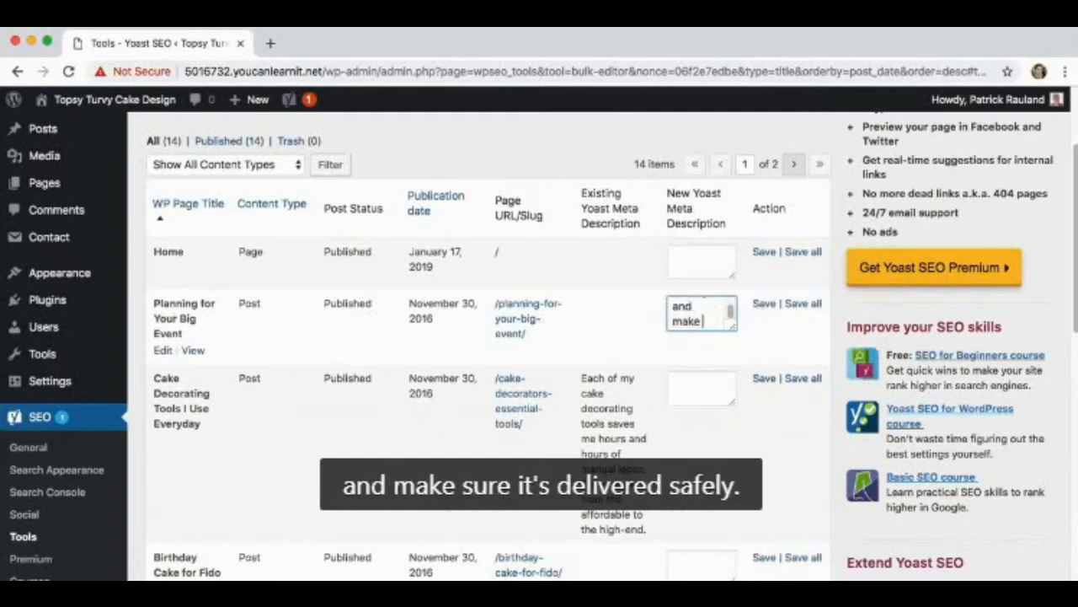
{"action": "type", "text": " sure it's delivered safely."}
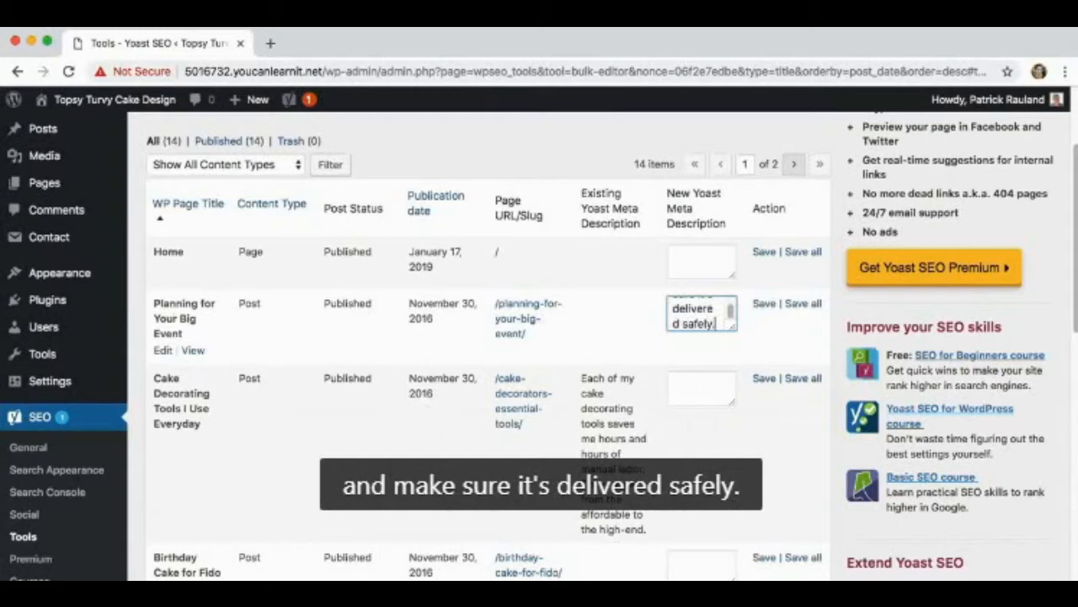
{"action": "left_click", "coordinate": [765, 305]}
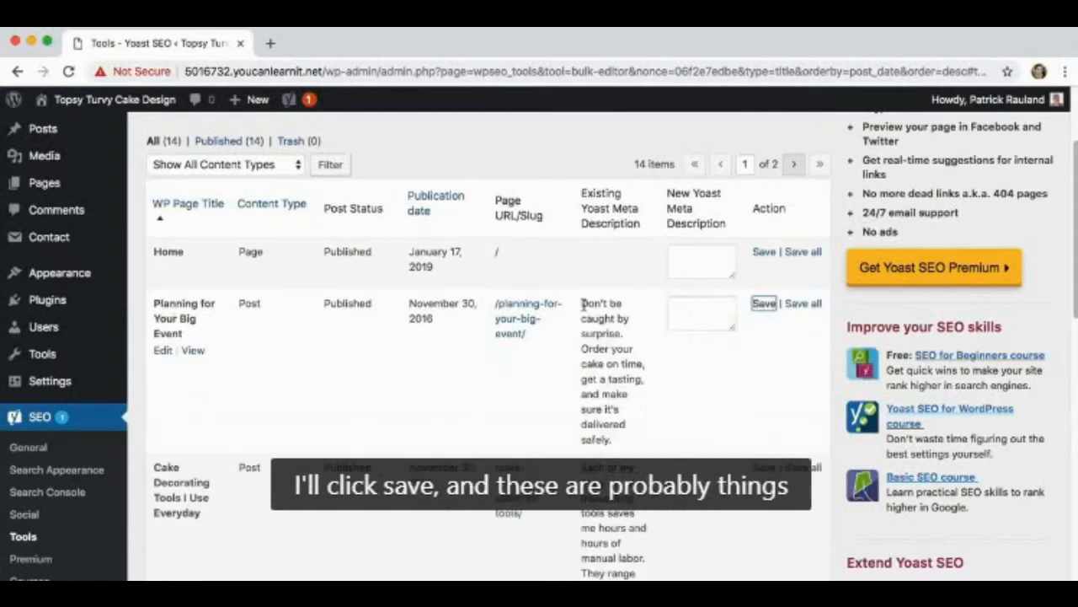
{"action": "left_click", "coordinate": [590, 308]}
{"action": "mouse_move", "coordinate": [588, 305]}
{"action": "left_mouse_down"}
{"action": "mouse_move", "coordinate": [619, 445]}
{"action": "mouse_move", "coordinate": [583, 350]}
{"action": "mouse_move", "coordinate": [582, 303]}
{"action": "left_mouse_up"}
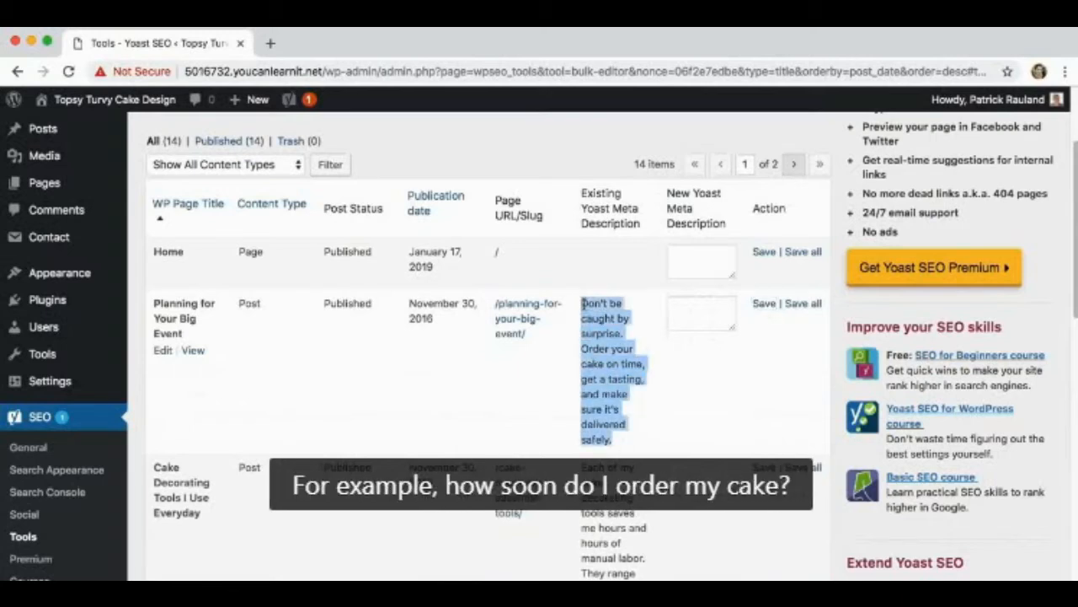
{"action": "left_click", "coordinate": [587, 318]}
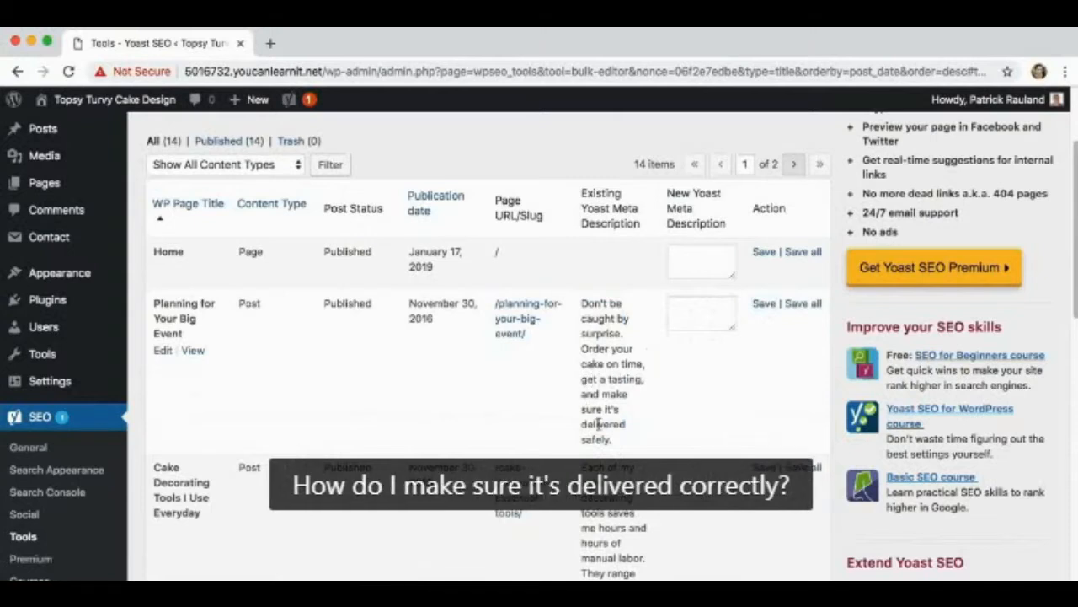
{"action": "mouse_move", "coordinate": [583, 303]}
{"action": "left_mouse_down"}
{"action": "mouse_move", "coordinate": [641, 379]}
{"action": "mouse_move", "coordinate": [620, 446]}
{"action": "mouse_move", "coordinate": [581, 417]}
{"action": "mouse_move", "coordinate": [583, 303]}
{"action": "left_mouse_up"}
{"action": "left_click", "coordinate": [584, 304]}
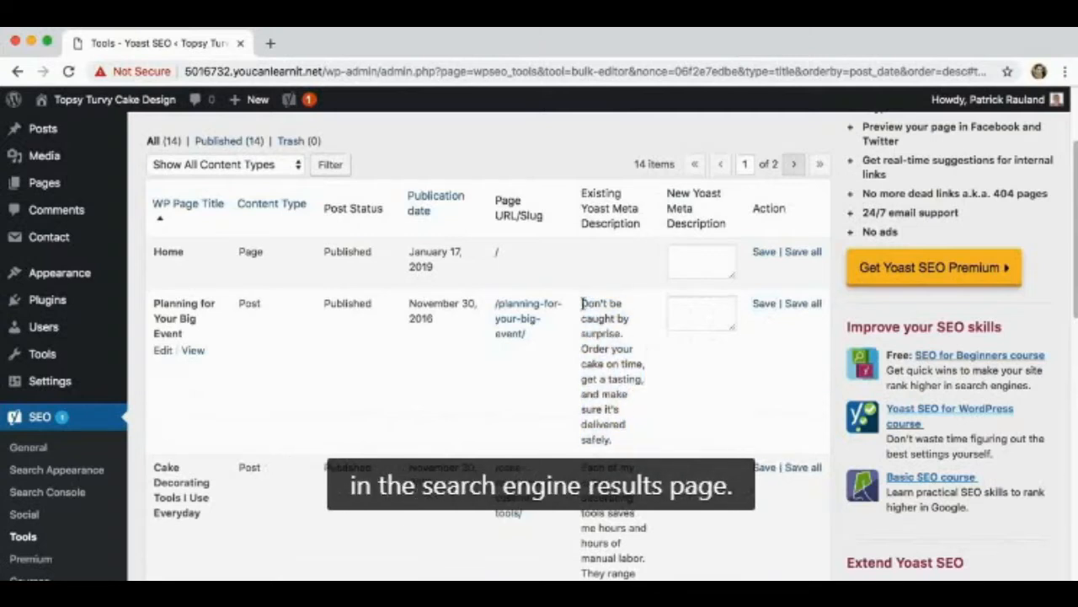
Save "How to safely pamper your pet with a healthy birthday cake filled with vegetables, oats, and meat." as Birthday Cake for Fido's meta description
{"action": "scroll", "coordinate": [581, 320], "scroll_direction": "down", "scroll_amount": 5}
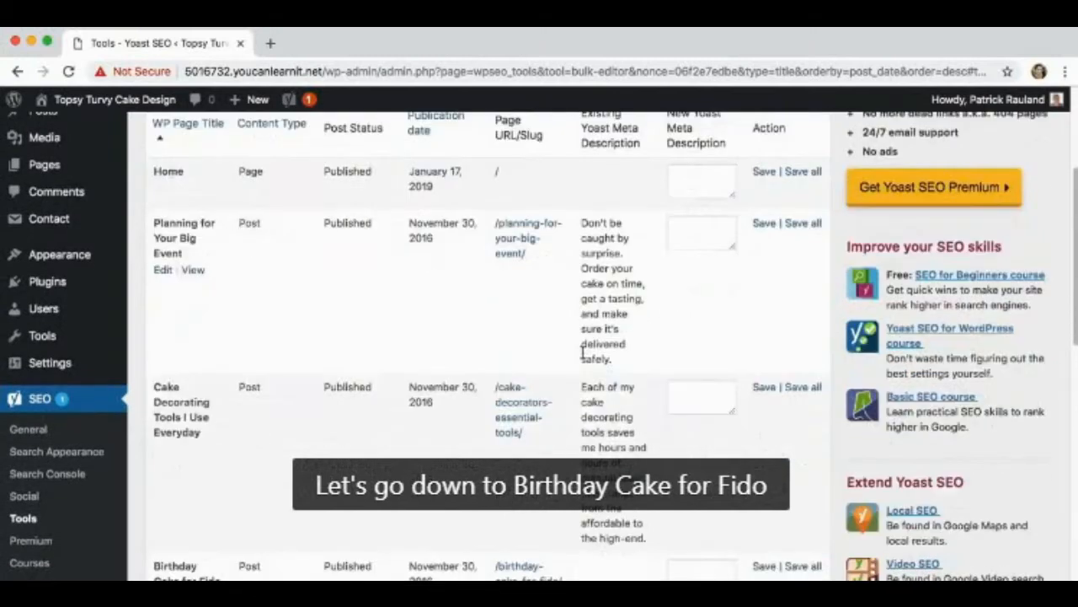
{"action": "scroll", "coordinate": [586, 361], "scroll_direction": "down", "scroll_amount": 1}
{"action": "left_click", "coordinate": [704, 429]}
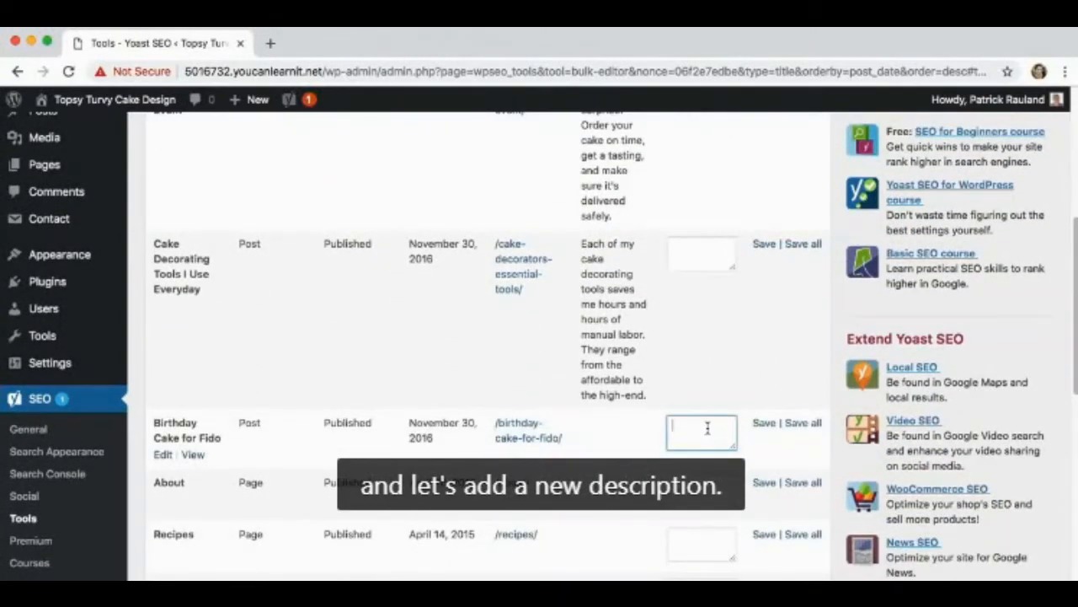
{"action": "type", "text": "How"}
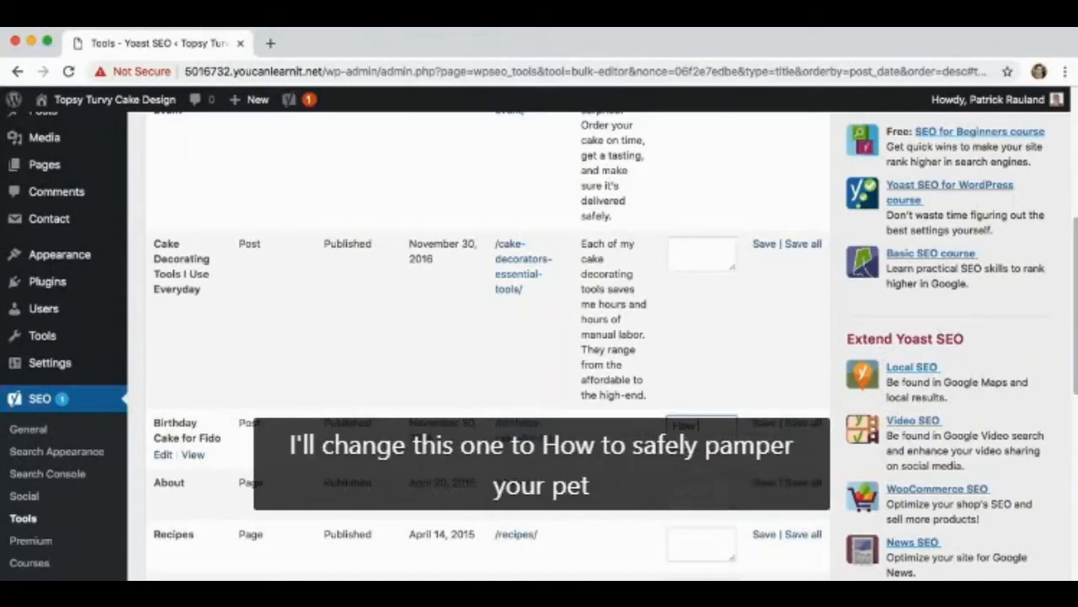
{"action": "type", "text": " to safely pamper your pet with a healthy birthd"}
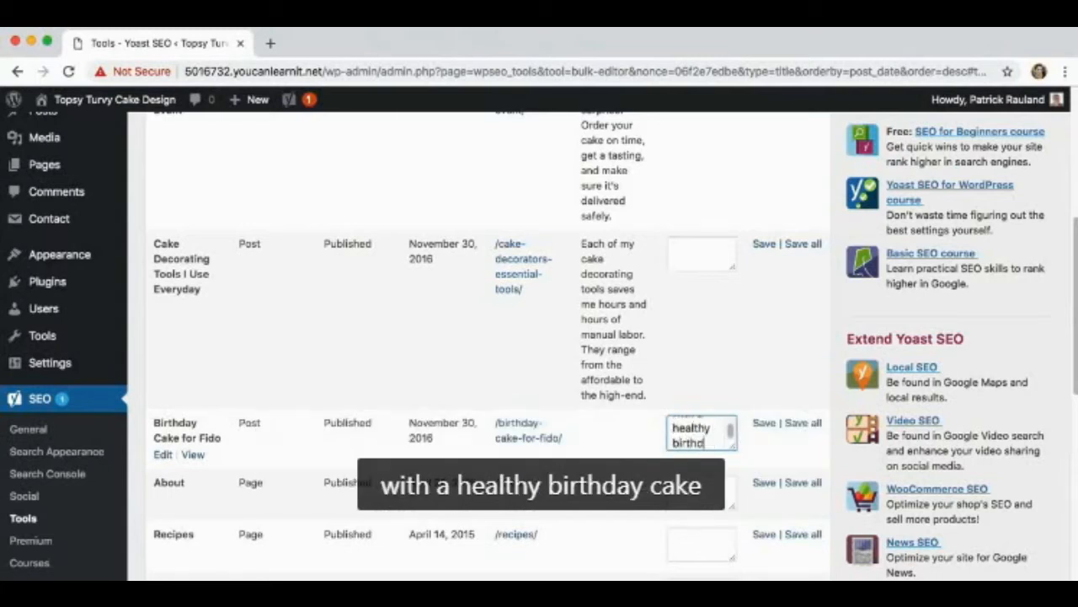
{"action": "type", "text": "ay cake filled with vegetables"}
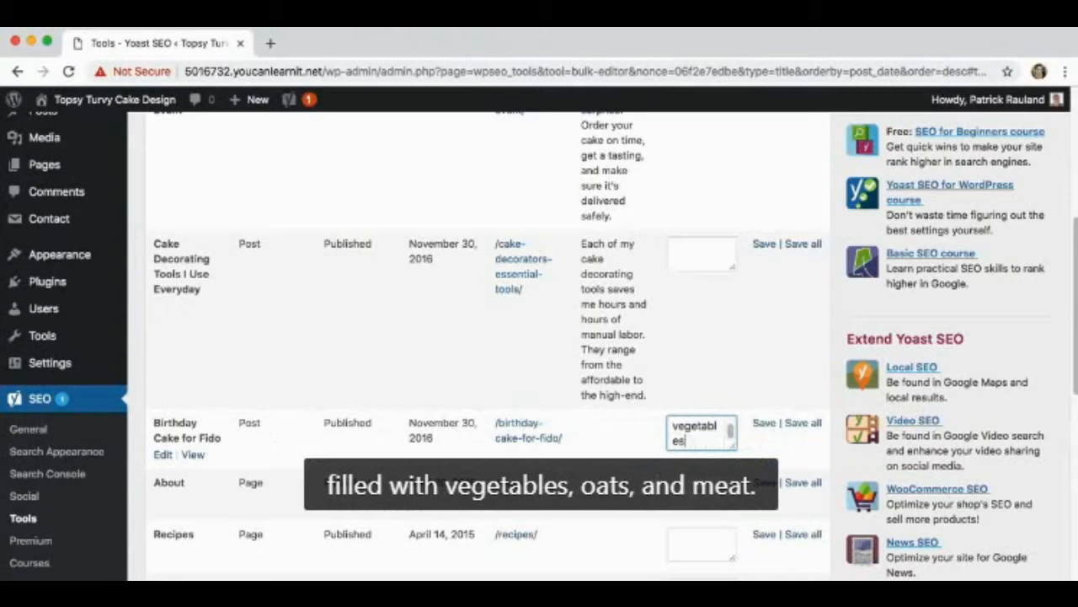
{"action": "type", "text": ", oats, and meat."}
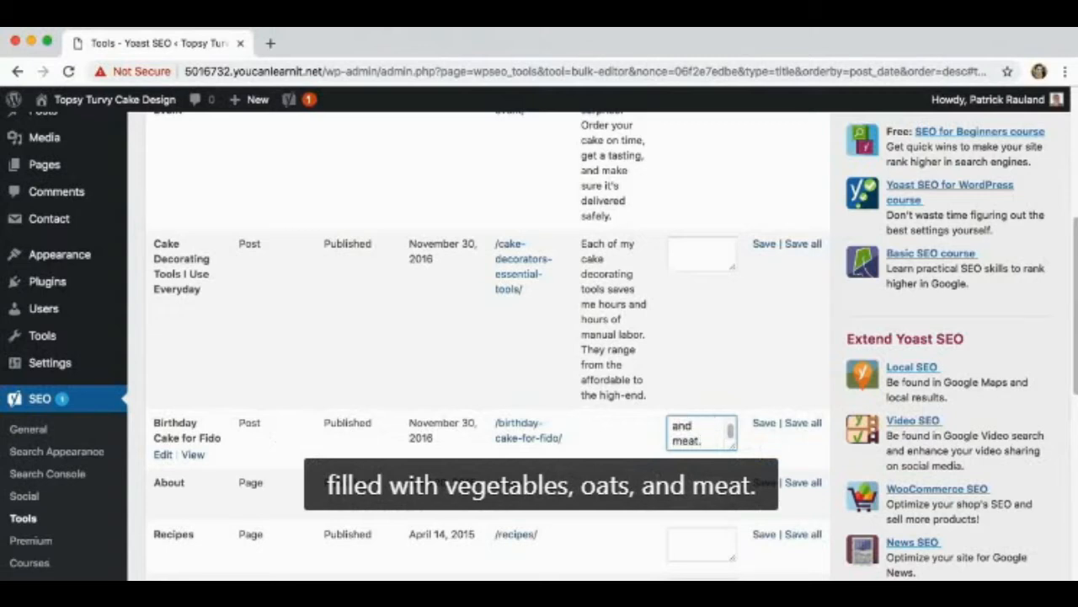
{"action": "left_click", "coordinate": [762, 422]}
Review the wording of the saved meta description for the Birthday Cake for Fido post
{"action": "scroll", "coordinate": [608, 413], "scroll_direction": "down", "scroll_amount": 2}
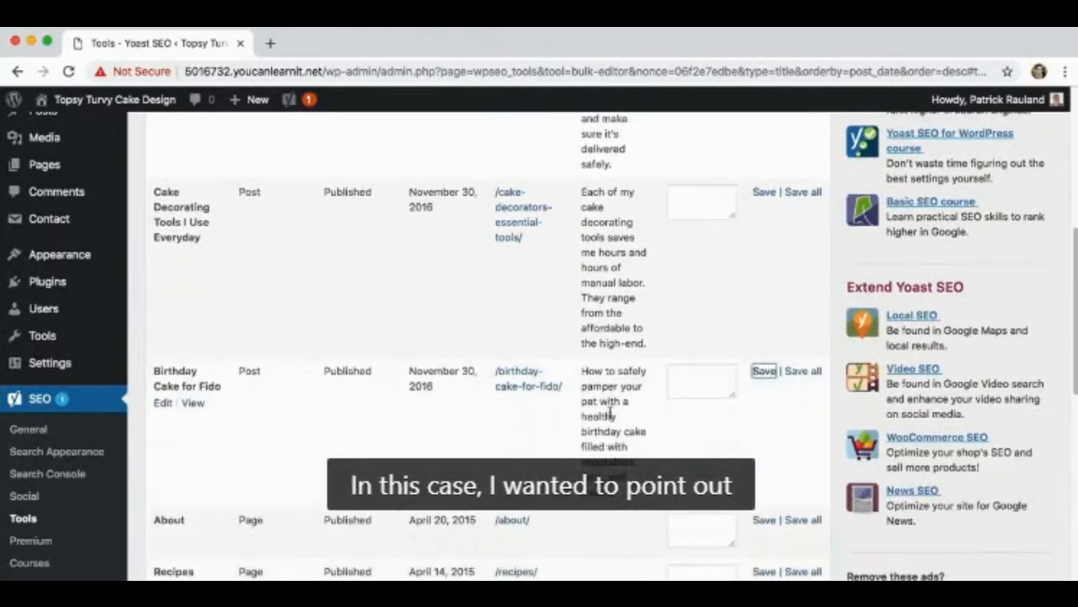
{"action": "left_click_drag", "start_coordinate": [583, 371], "coordinate": [599, 403]}
{"action": "double_click", "coordinate": [593, 401]}
{"action": "double_click", "coordinate": [590, 386]}
{"action": "left_click_drag", "start_coordinate": [583, 431], "coordinate": [645, 432]}
{"action": "left_click", "coordinate": [641, 432]}
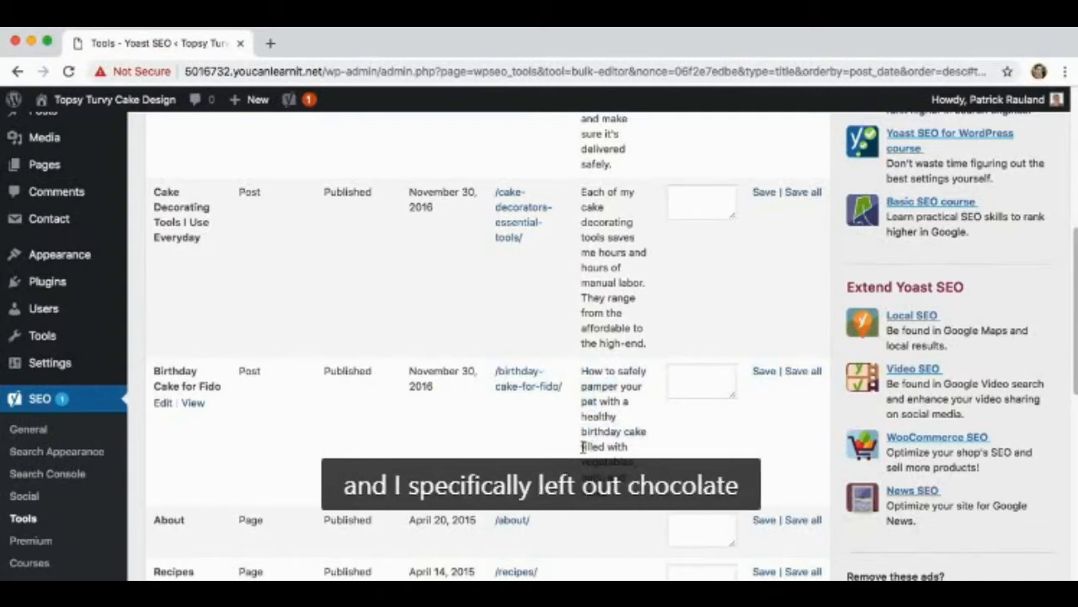
{"action": "left_click_drag", "start_coordinate": [581, 455], "coordinate": [583, 371]}
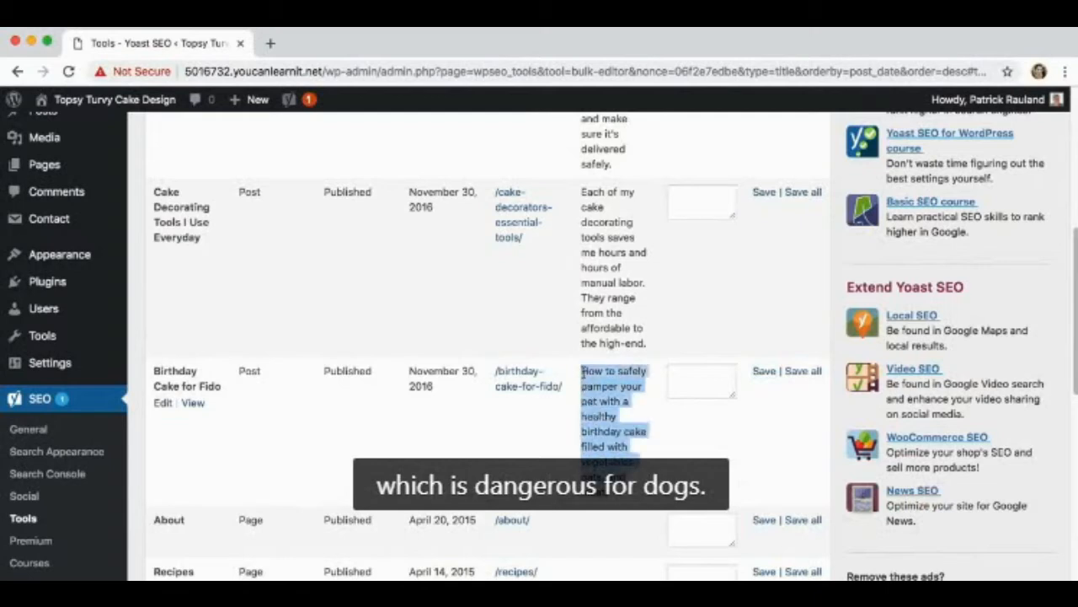
{"action": "left_click", "coordinate": [583, 371]}
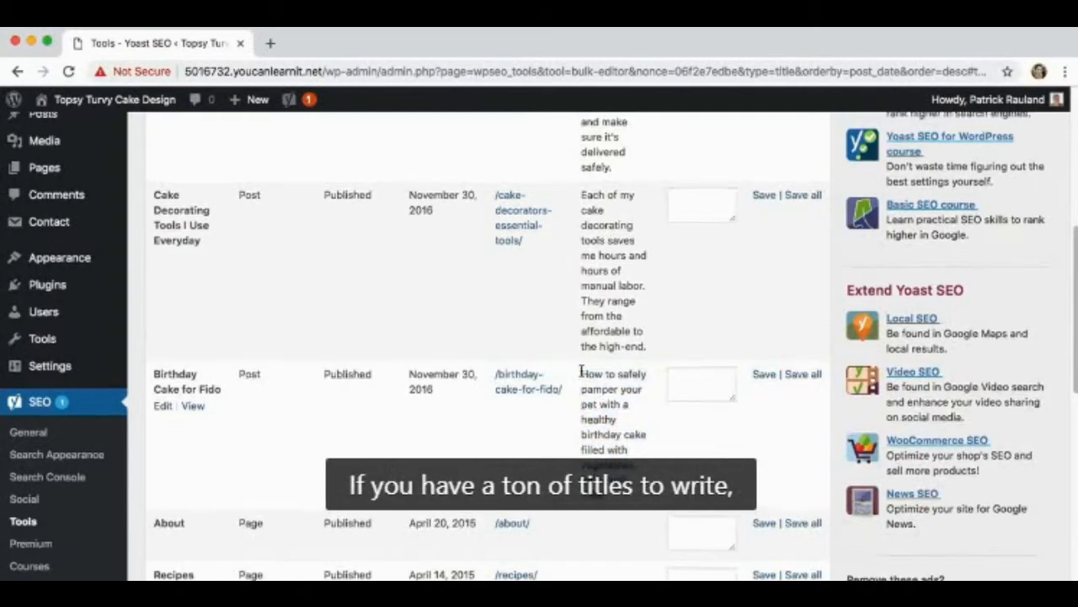
Filter the meta description list to published items of the Posts content type
{"action": "scroll", "coordinate": [581, 374], "scroll_direction": "up", "scroll_amount": 15}
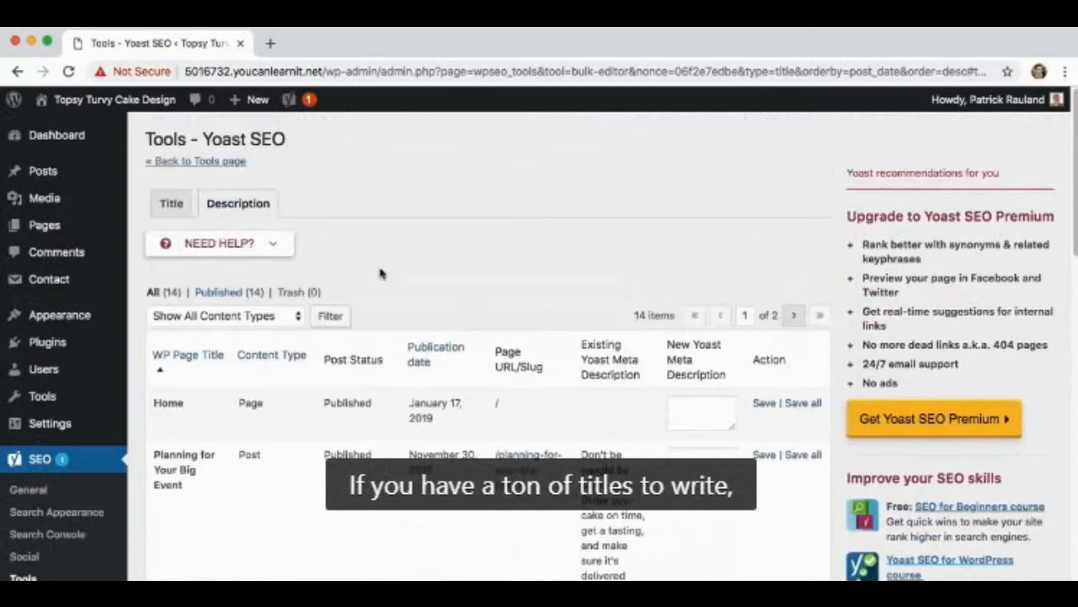
{"action": "left_click", "coordinate": [218, 293]}
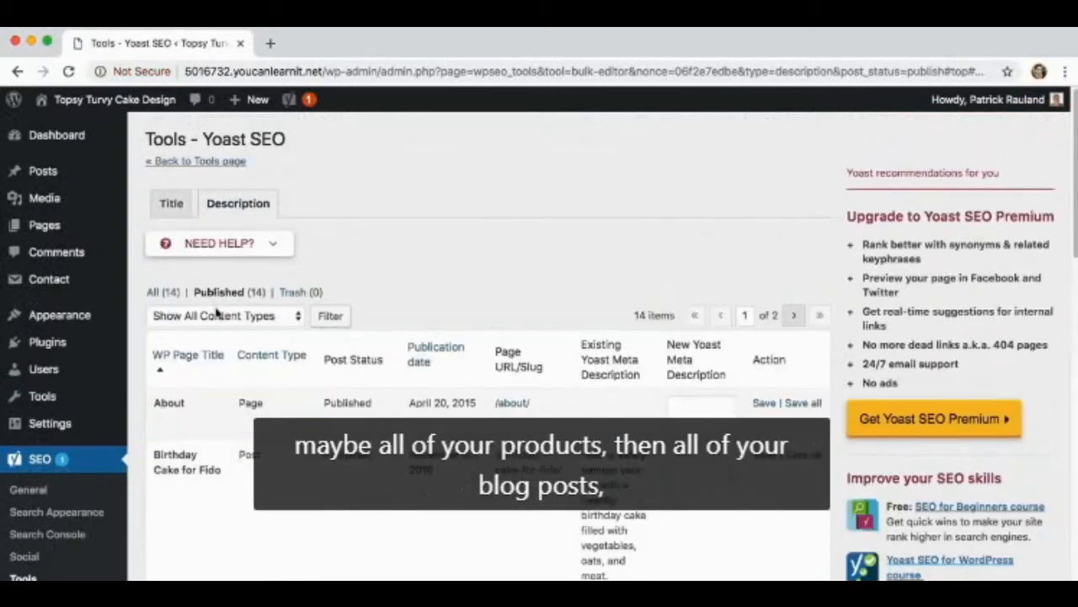
{"action": "left_click", "coordinate": [212, 314]}
{"action": "left_click", "coordinate": [203, 346]}
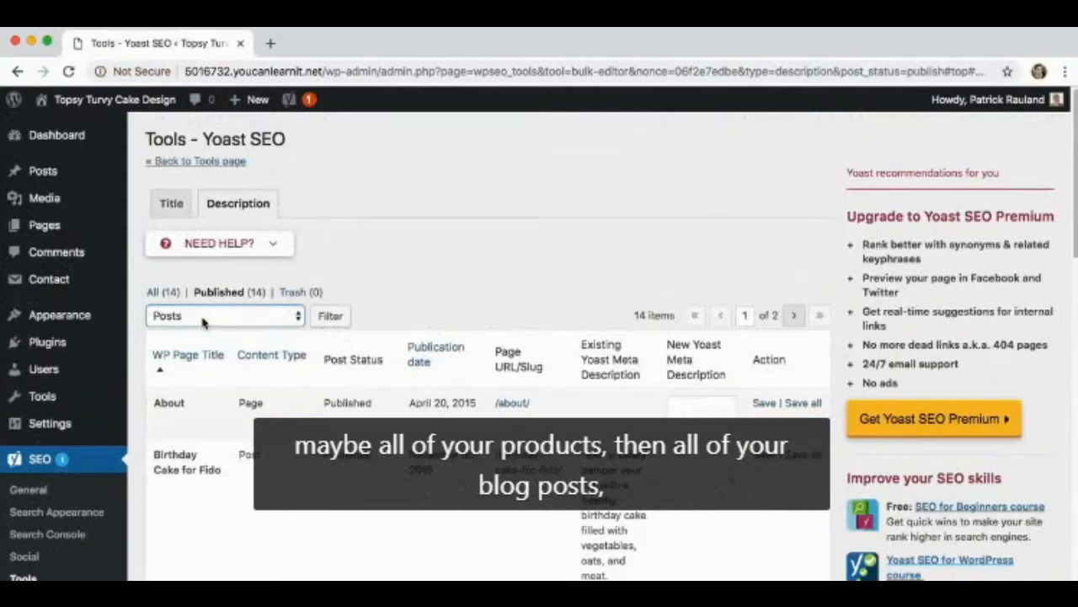
{"action": "left_click", "coordinate": [318, 316]}
Reset the bulk editor's content filter to show all content types
{"action": "left_click", "coordinate": [226, 315]}
{"action": "left_click", "coordinate": [180, 298]}
{"action": "left_click", "coordinate": [327, 315]}
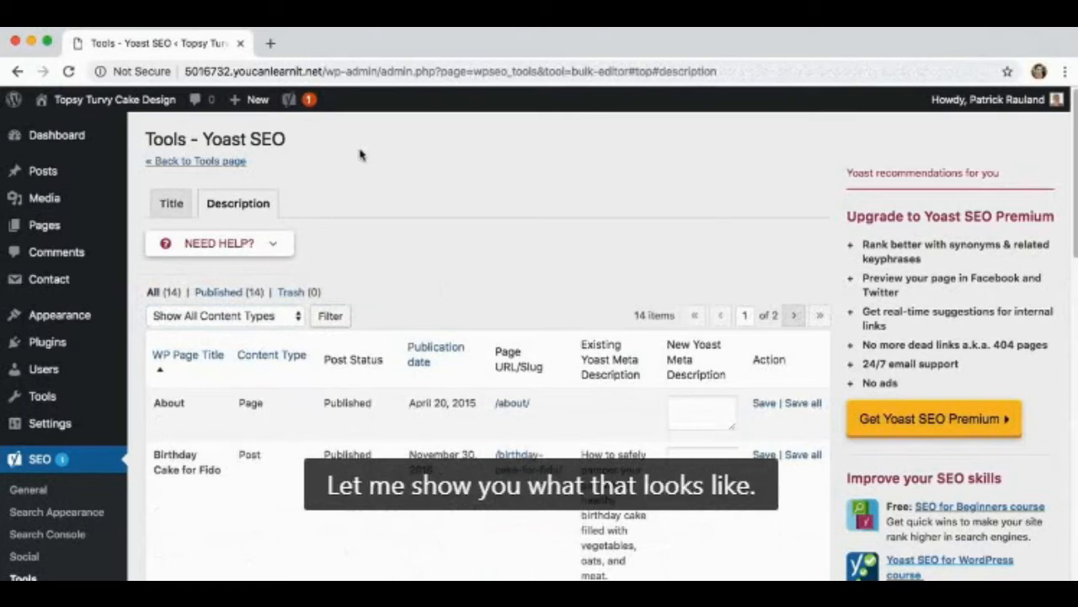
Open the Birthday Cake for Fido post for editing and examine its title and description in the Yoast SEO snippet preview
{"action": "left_click", "coordinate": [59, 173]}
{"action": "scroll", "coordinate": [135, 215], "scroll_direction": "down", "scroll_amount": 2}
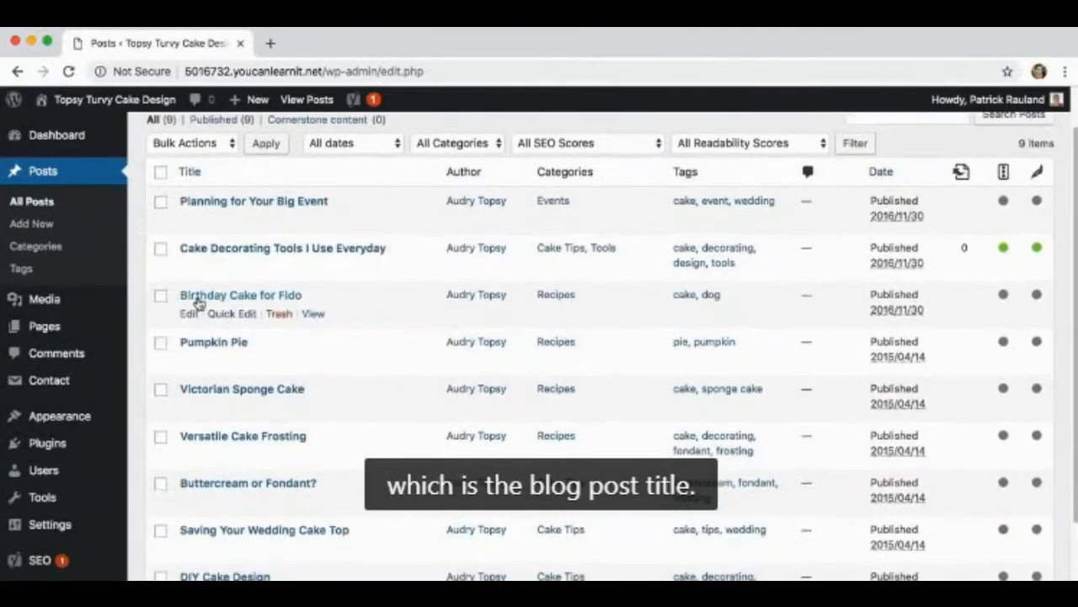
{"action": "left_click", "coordinate": [248, 299]}
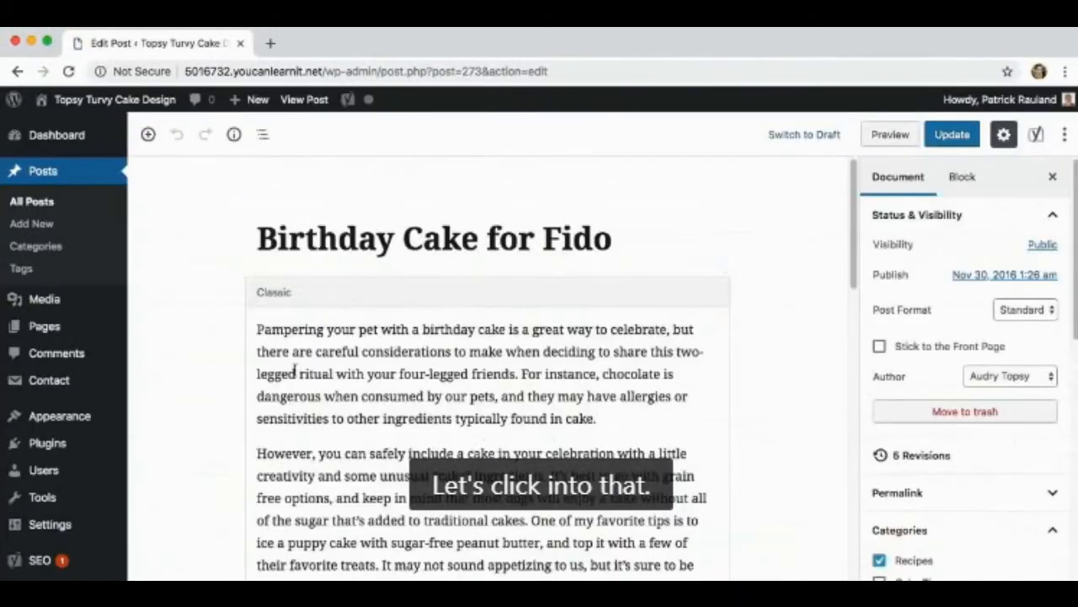
{"action": "scroll", "coordinate": [239, 358], "scroll_direction": "down", "scroll_amount": 10}
{"action": "scroll", "coordinate": [236, 370], "scroll_direction": "down", "scroll_amount": 8}
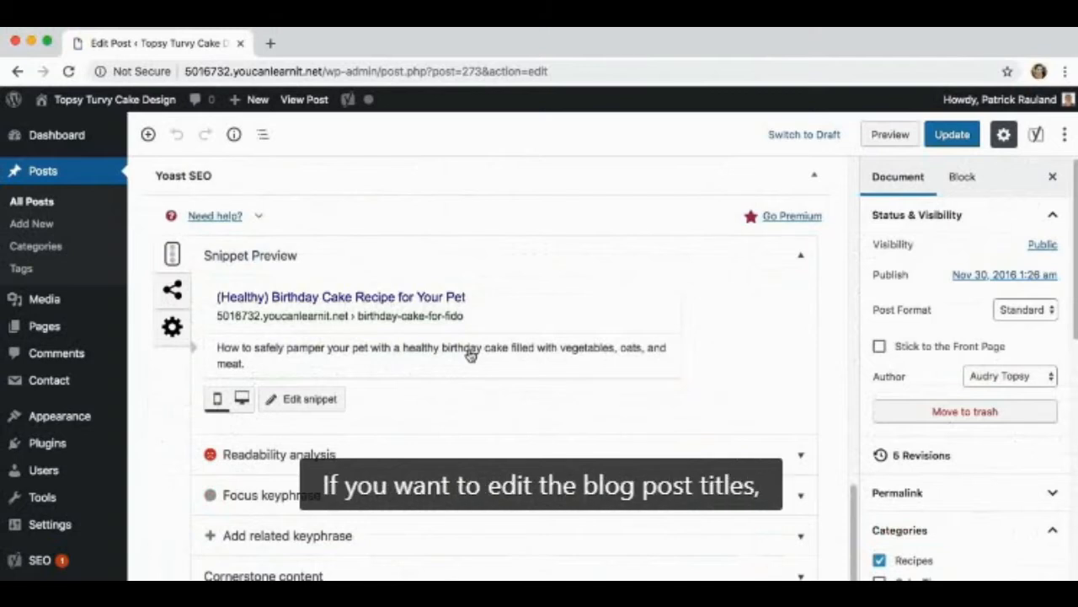
{"action": "scroll", "coordinate": [471, 354], "scroll_direction": "up", "scroll_amount": 15}
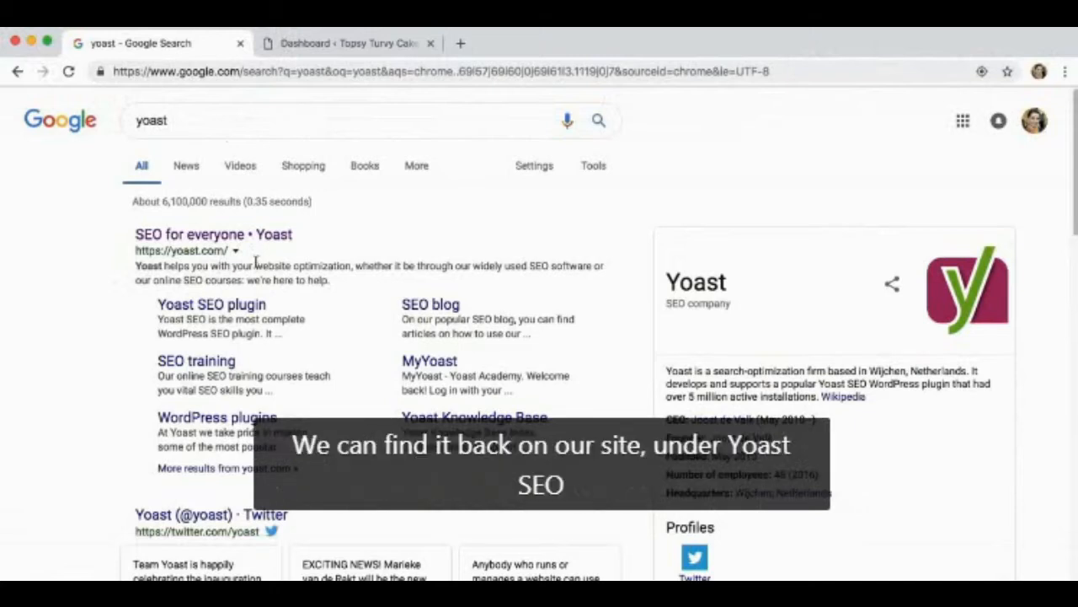
Switch to the WordPress dashboard and open Yoast SEO's Search Appearance settings
{"action": "left_click", "coordinate": [285, 46]}
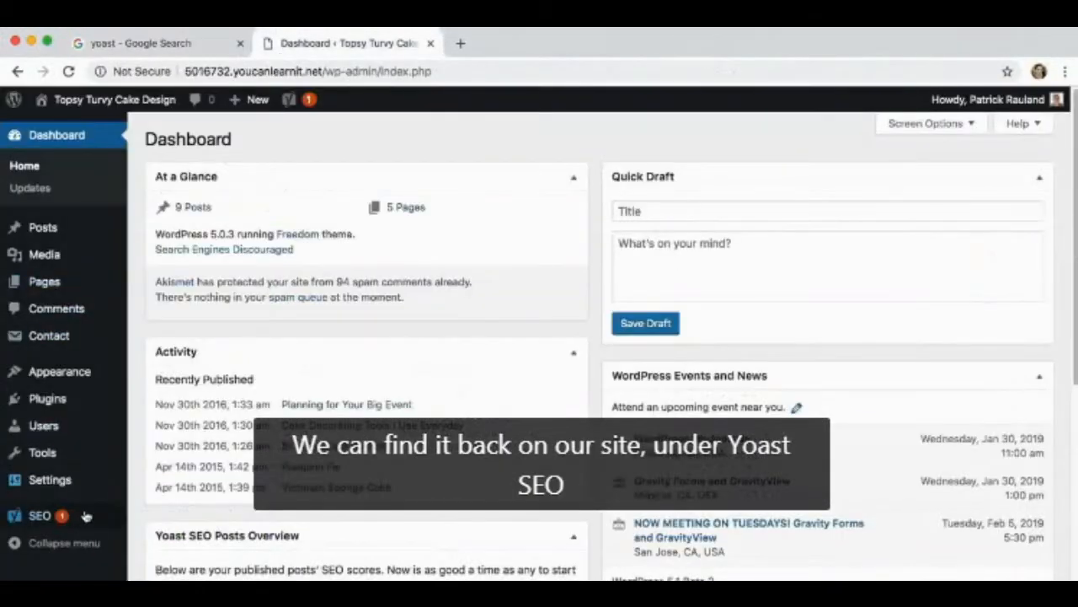
{"action": "mouse_move", "coordinate": [50, 515]}
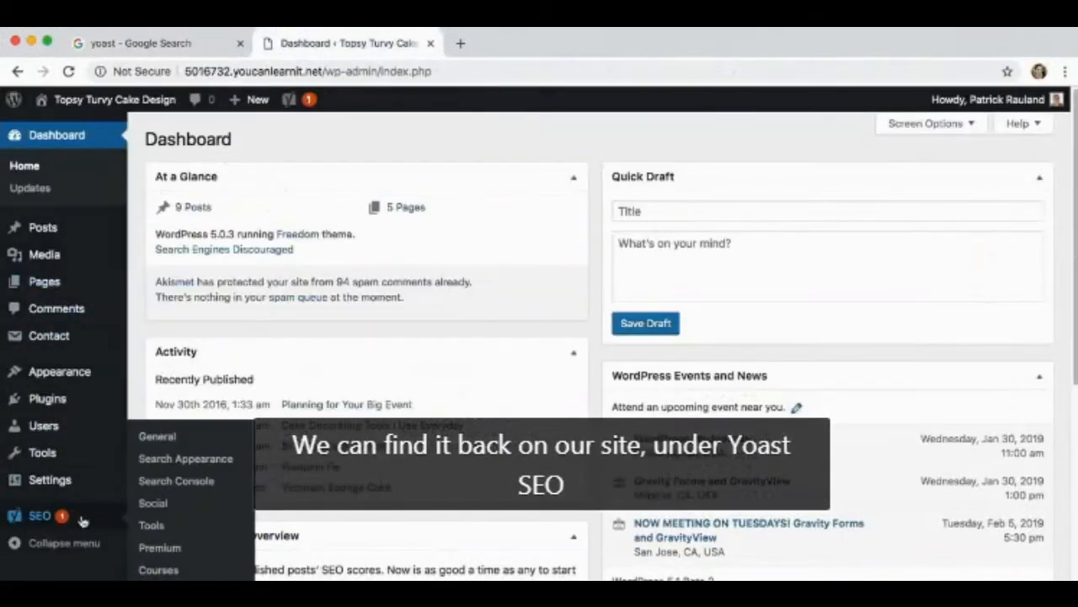
{"action": "left_click", "coordinate": [159, 462]}
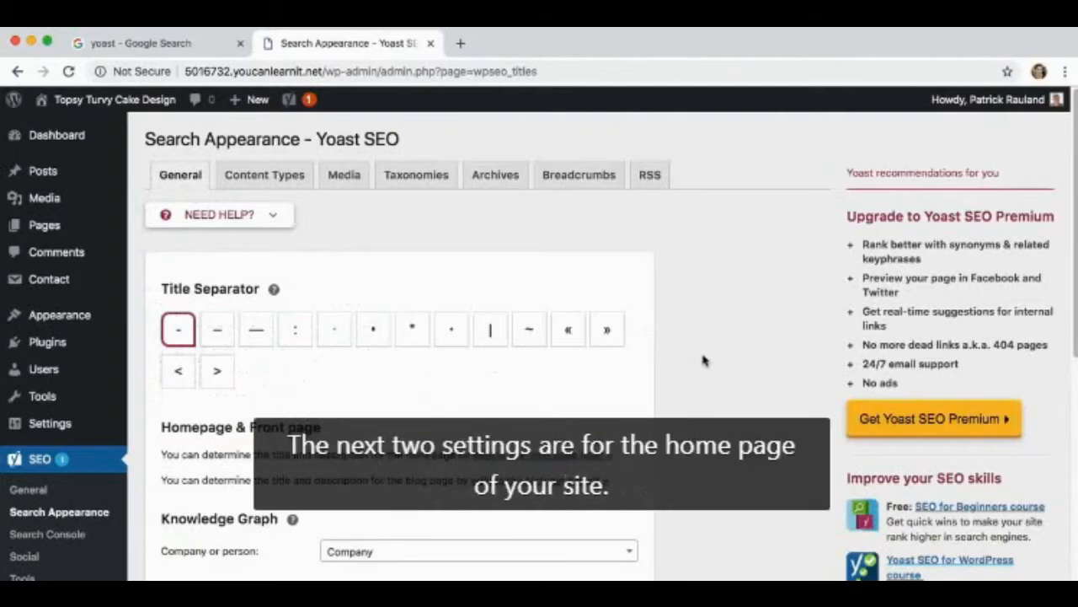
Open the front page's editor in a new browser tab, view its Yoast snippet preview, and close it again
{"action": "scroll", "coordinate": [705, 359], "scroll_direction": "down", "scroll_amount": 4}
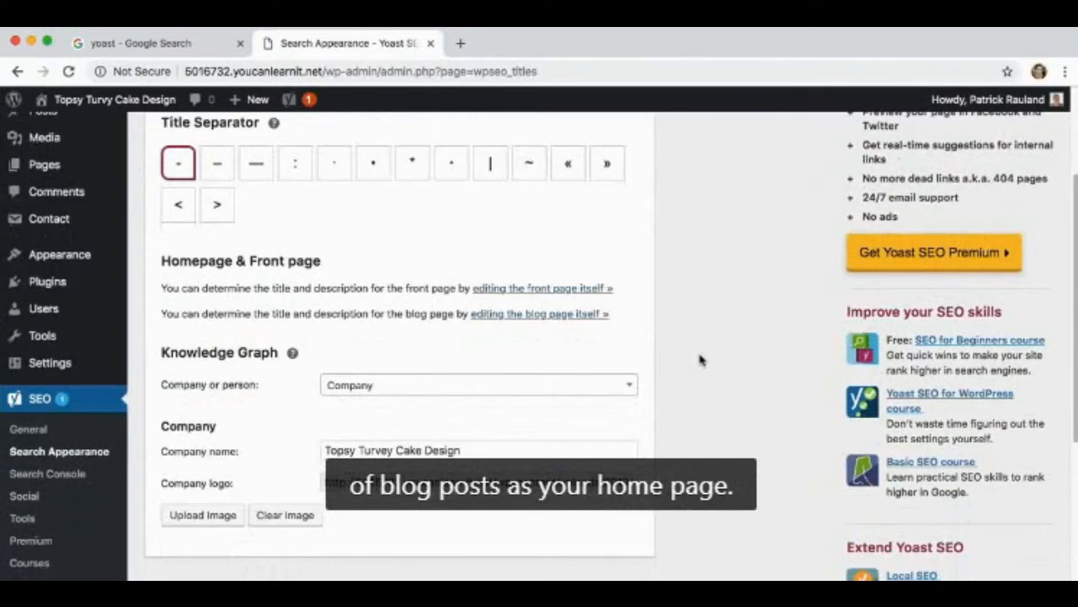
{"action": "right_click", "coordinate": [534, 289]}
{"action": "left_click", "coordinate": [573, 298]}
{"action": "left_click", "coordinate": [483, 44]}
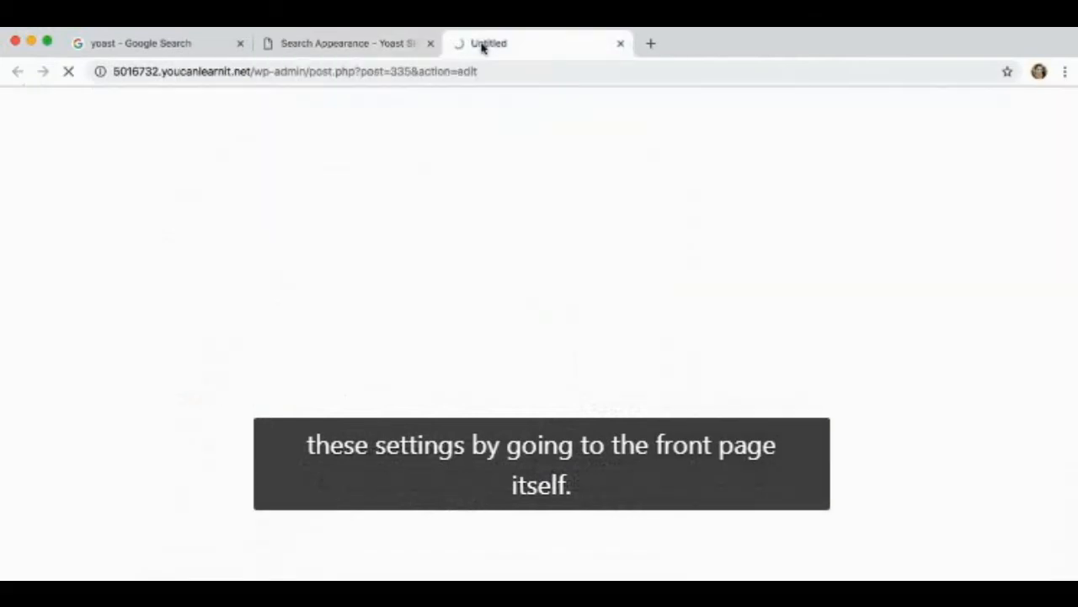
{"action": "scroll", "coordinate": [571, 268], "scroll_direction": "down", "scroll_amount": 15}
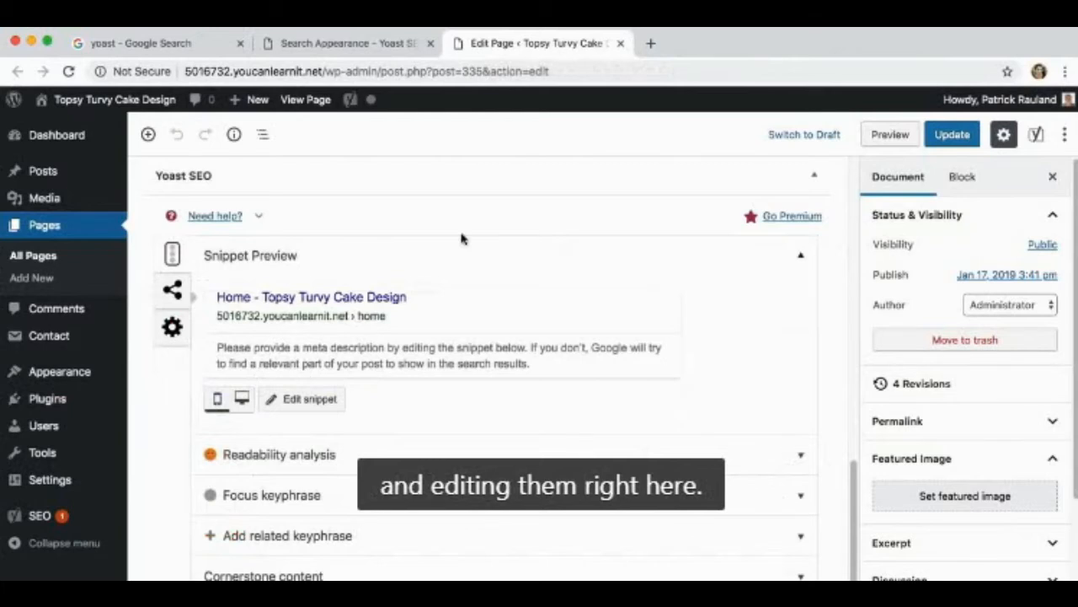
{"action": "left_click", "coordinate": [620, 43]}
{"action": "left_click", "coordinate": [715, 282]}
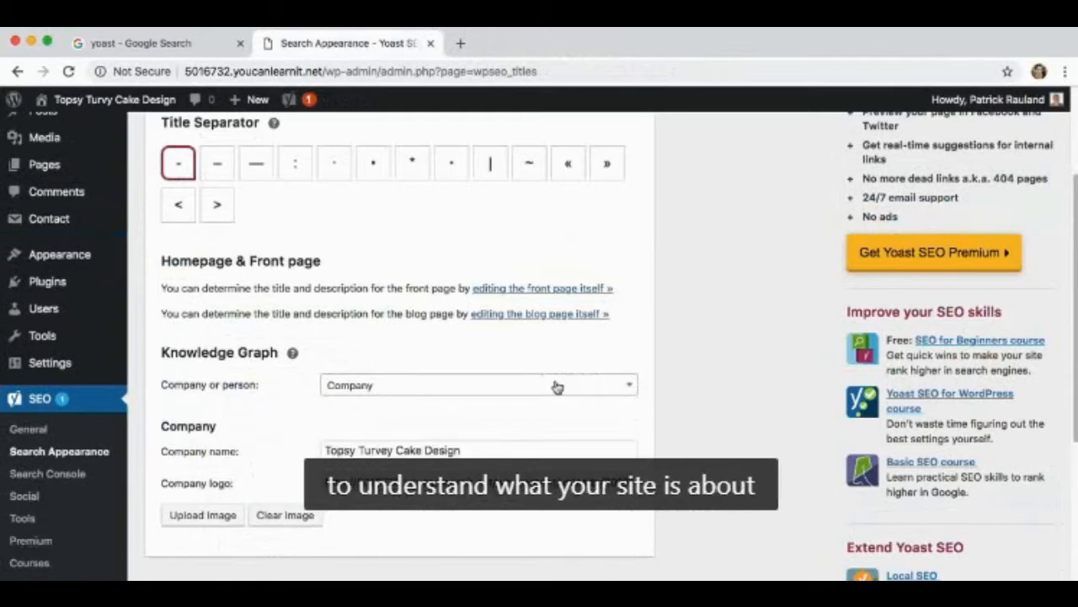
Choose Company as the Knowledge Graph type and save the general Search Appearance settings
{"action": "left_click", "coordinate": [398, 388]}
{"action": "left_click", "coordinate": [426, 395]}
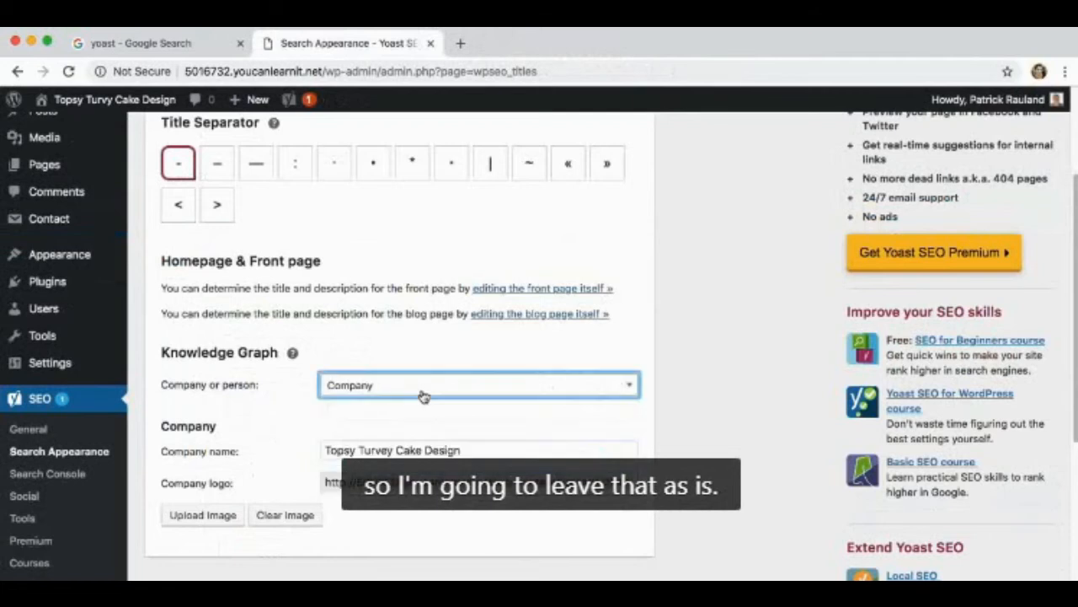
{"action": "scroll", "coordinate": [715, 428], "scroll_direction": "down", "scroll_amount": 4}
{"action": "scroll", "coordinate": [718, 405], "scroll_direction": "up", "scroll_amount": 6}
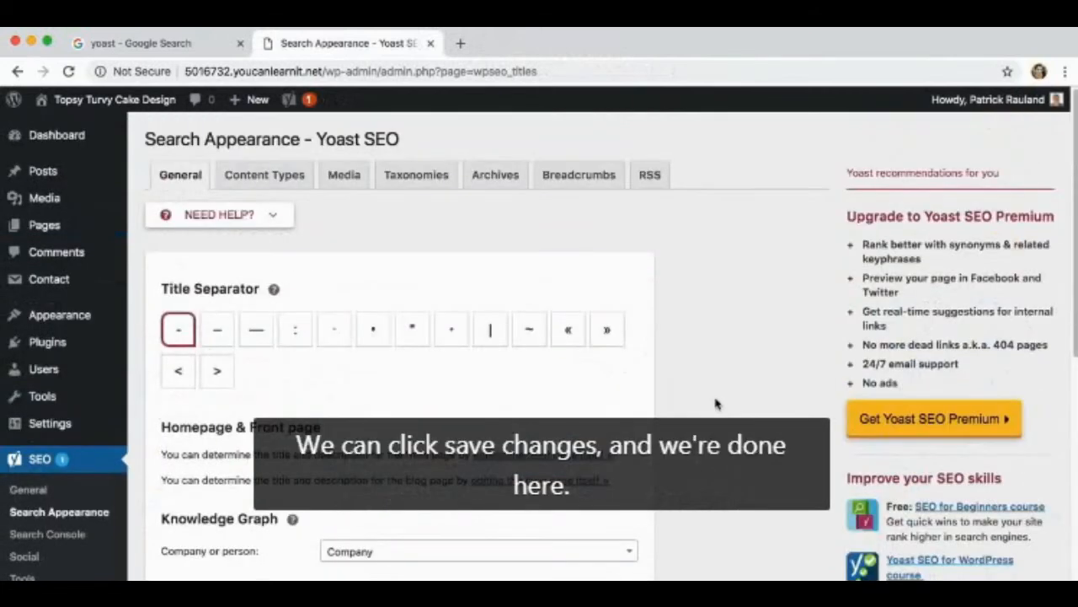
{"action": "scroll", "coordinate": [714, 405], "scroll_direction": "down", "scroll_amount": 5}
{"action": "left_click", "coordinate": [187, 442]}
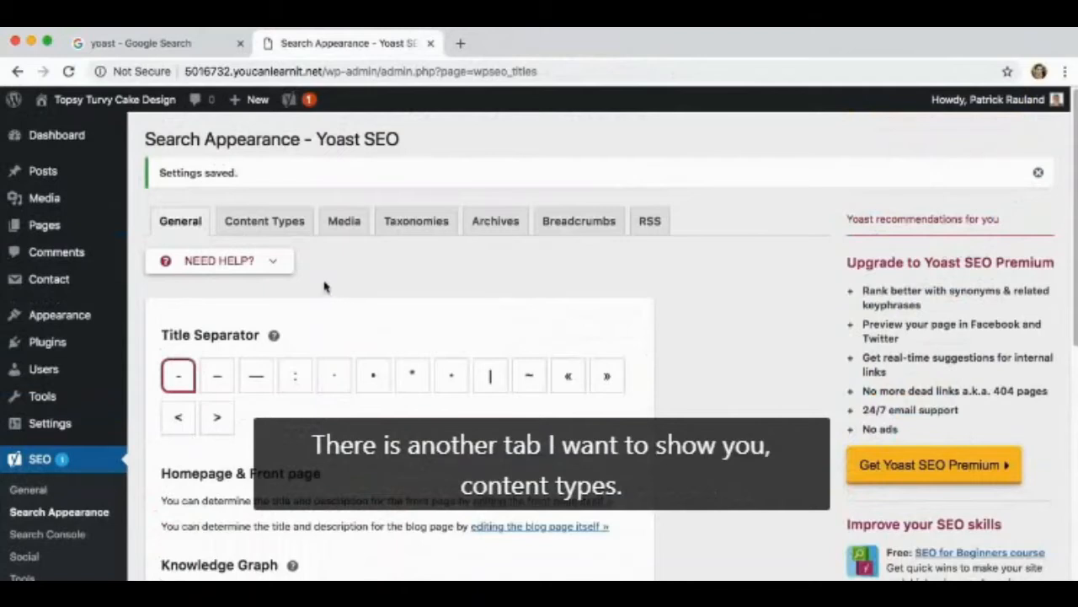
Open the Content Types search appearance settings and bring up the SEO title template for Posts
{"action": "left_click", "coordinate": [284, 233]}
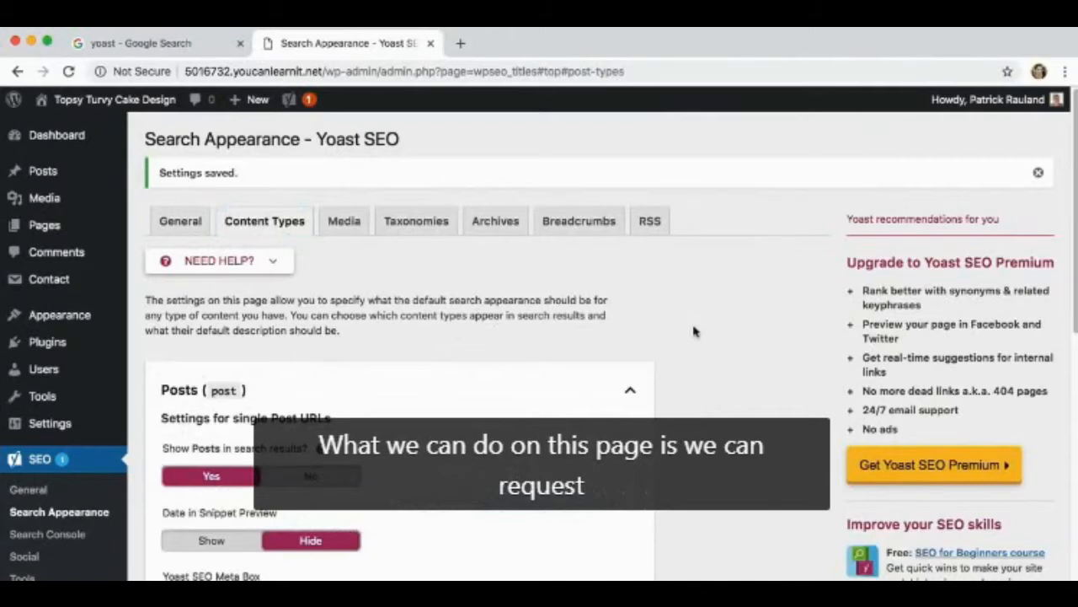
{"action": "scroll", "coordinate": [694, 331], "scroll_direction": "down", "scroll_amount": 5}
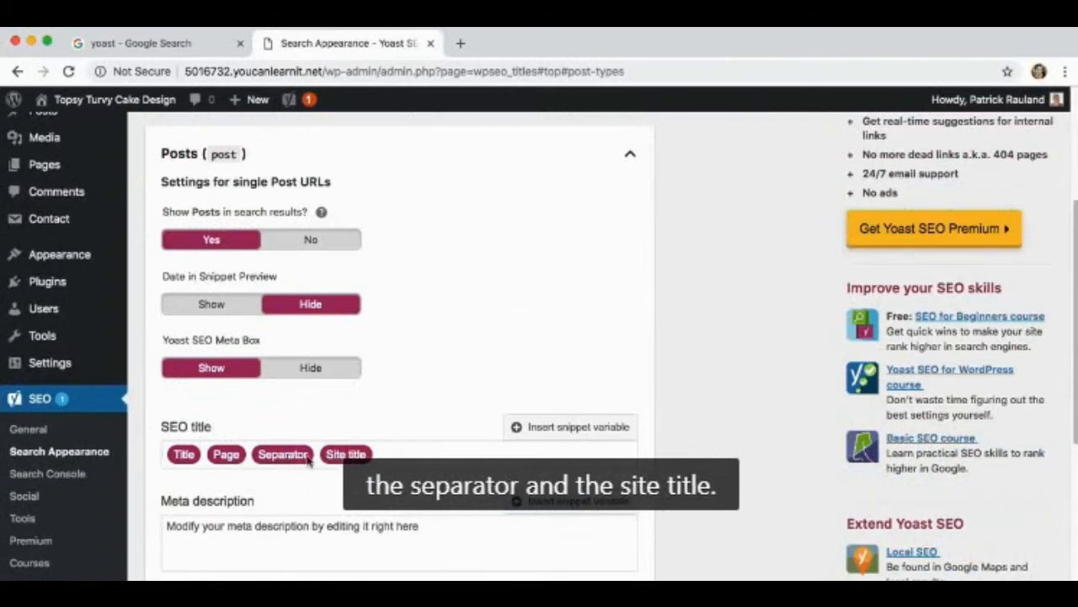
Try appending the Primary category variable to the SEO title template for Posts and remove it again
{"action": "left_click", "coordinate": [574, 428]}
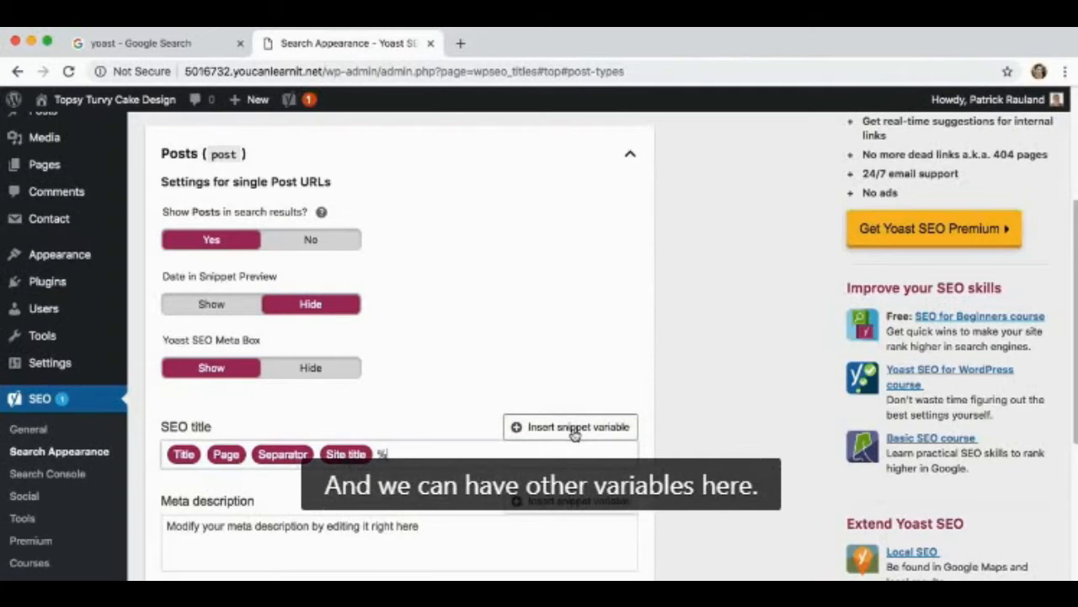
{"action": "scroll", "coordinate": [421, 518], "scroll_direction": "down", "scroll_amount": 1}
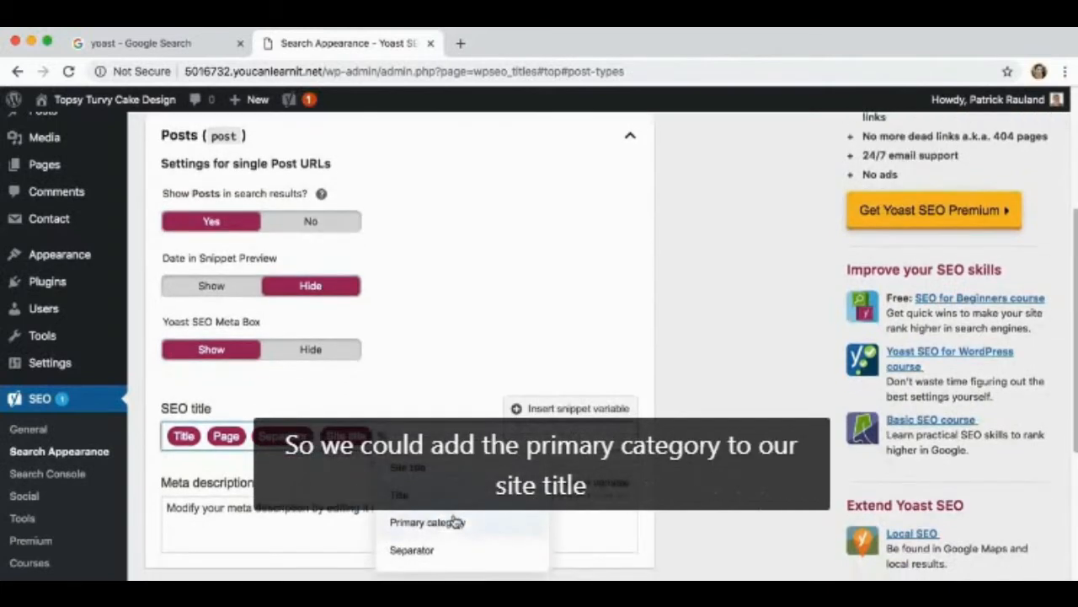
{"action": "left_click", "coordinate": [446, 521]}
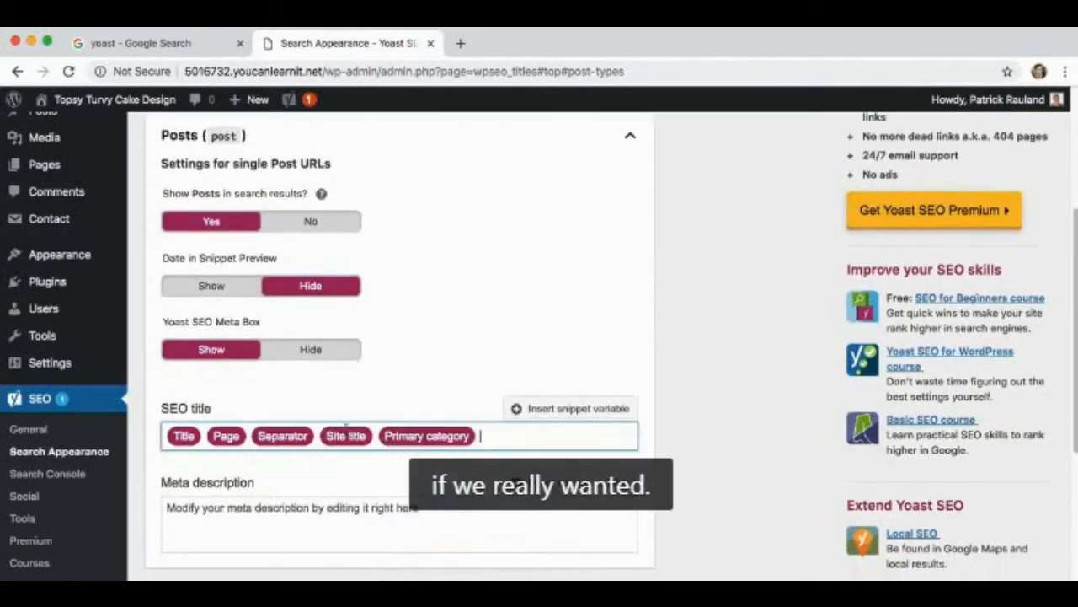
{"action": "key", "text": "BackSpace"}
{"action": "left_click", "coordinate": [429, 397]}
Try inserting the Title variable into the meta description template for Posts and remove it again
{"action": "scroll", "coordinate": [430, 403], "scroll_direction": "down", "scroll_amount": 1}
{"action": "scroll", "coordinate": [430, 403], "scroll_direction": "down", "scroll_amount": 3}
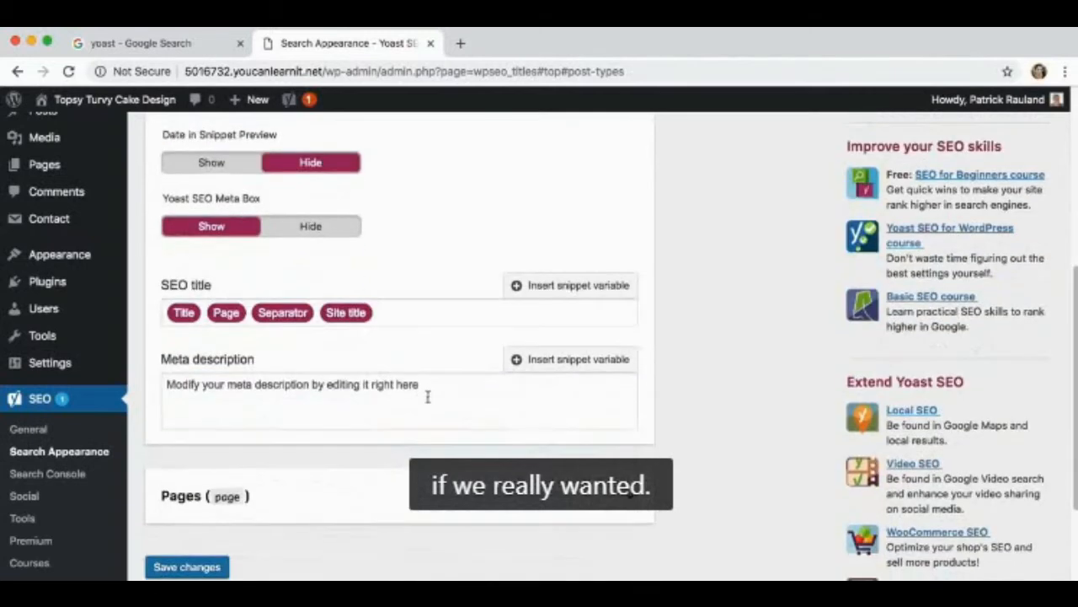
{"action": "left_click", "coordinate": [556, 367]}
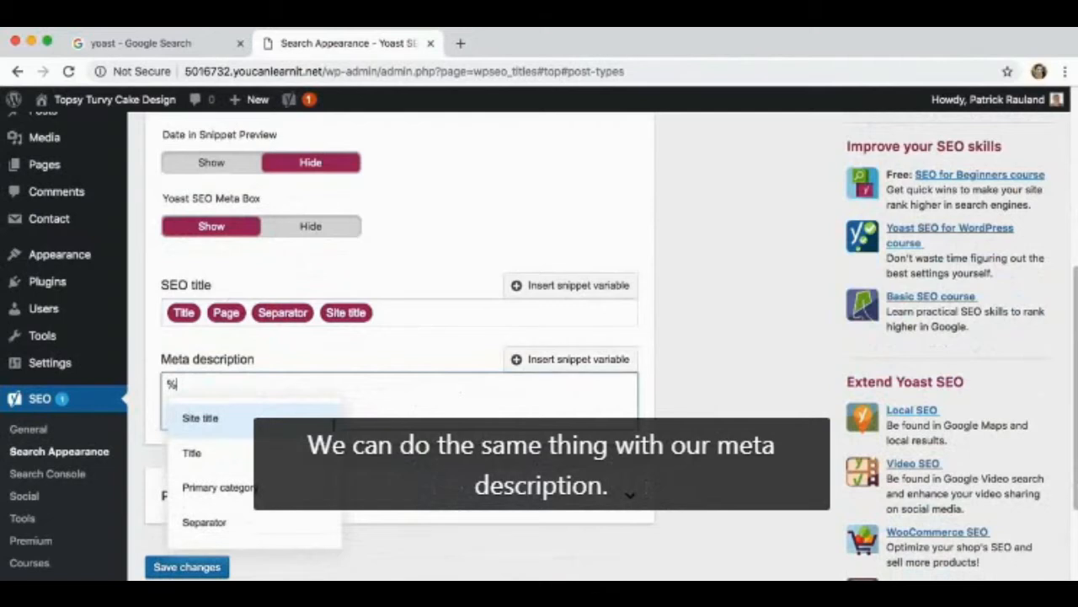
{"action": "left_click", "coordinate": [213, 454]}
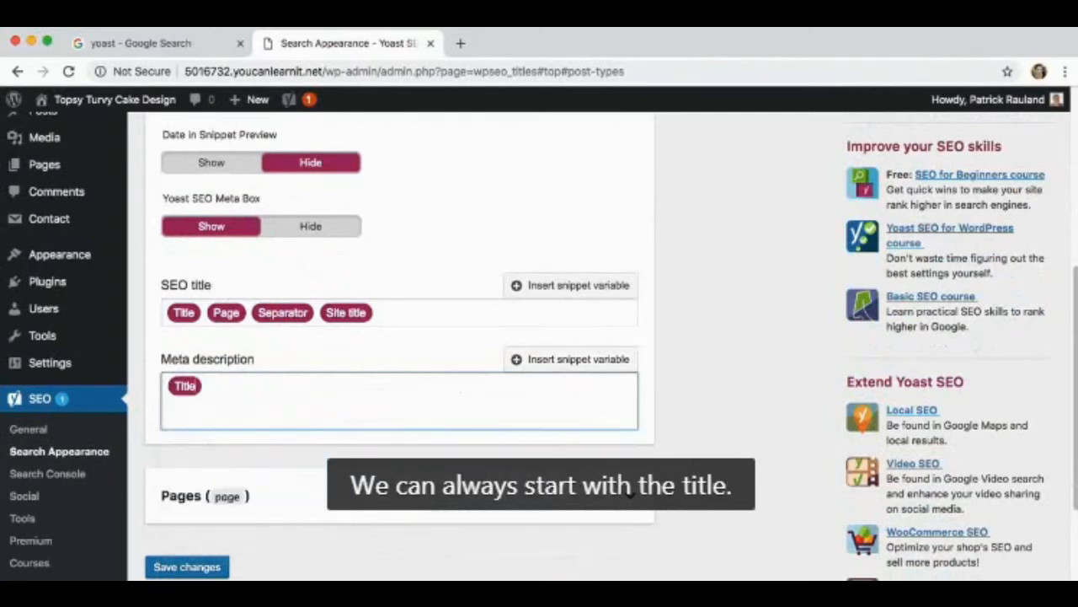
{"action": "key", "text": "BackSpace"}
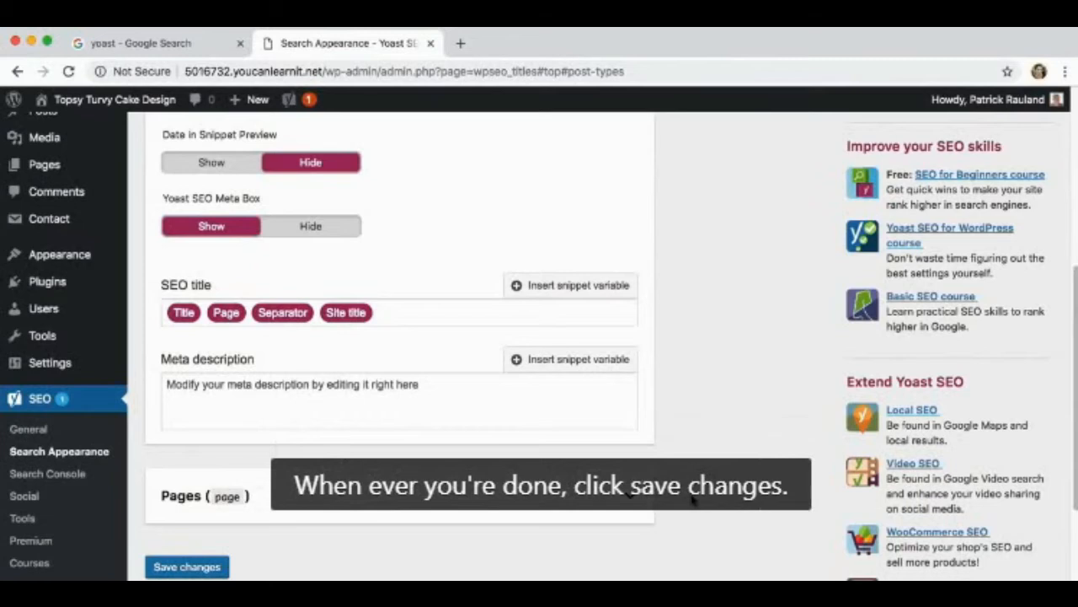
{"action": "scroll", "coordinate": [692, 499], "scroll_direction": "down", "scroll_amount": 2}
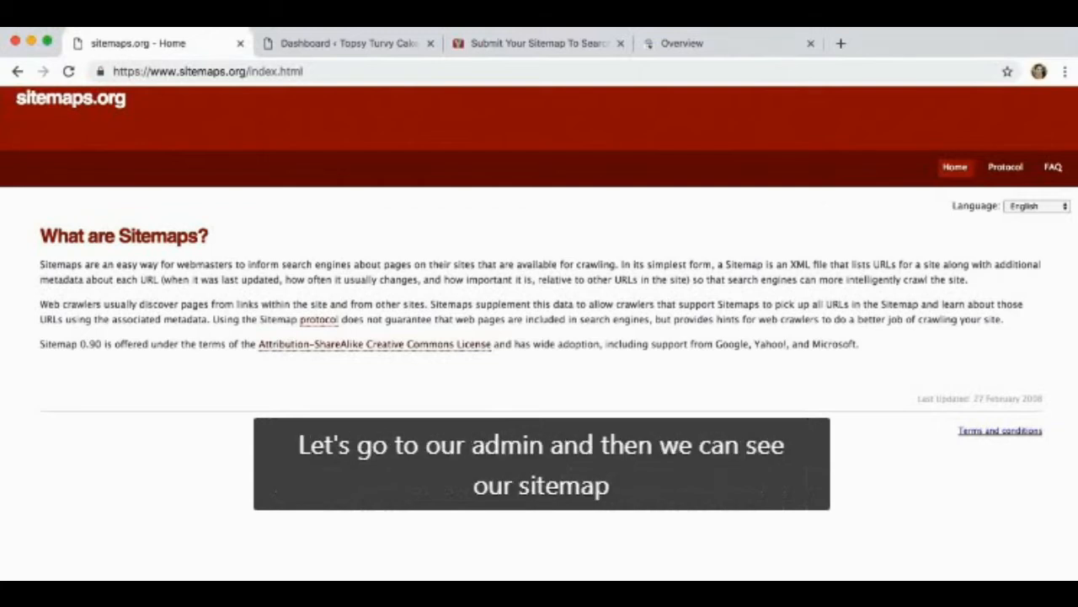
Open the Features settings of Yoast SEO's General page in the site admin and expand the help for XML sitemaps
{"action": "left_click", "coordinate": [310, 43]}
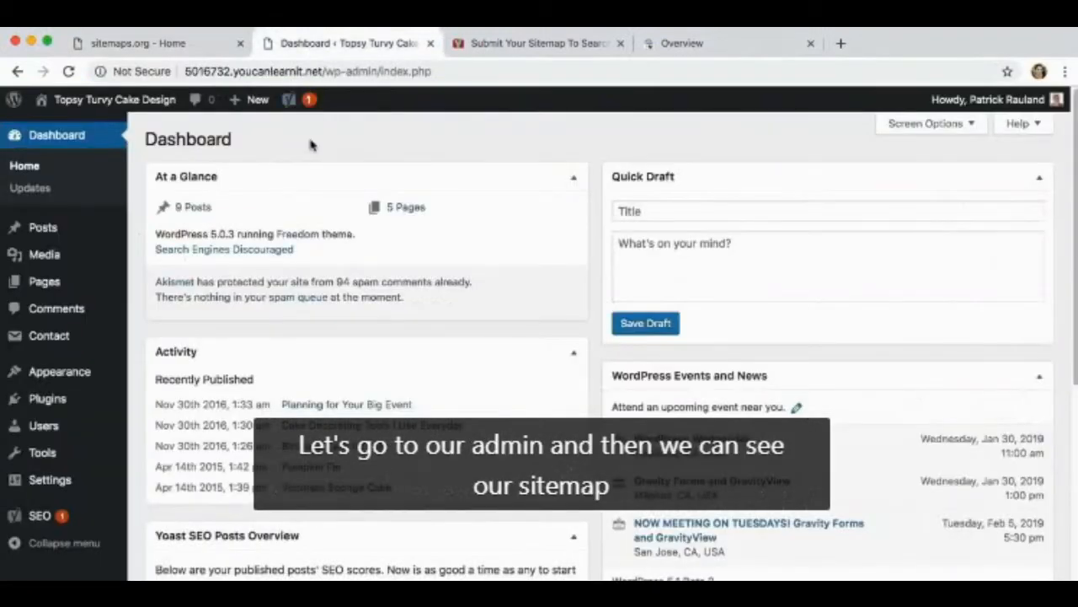
{"action": "mouse_move", "coordinate": [38, 516]}
{"action": "left_click", "coordinate": [172, 436]}
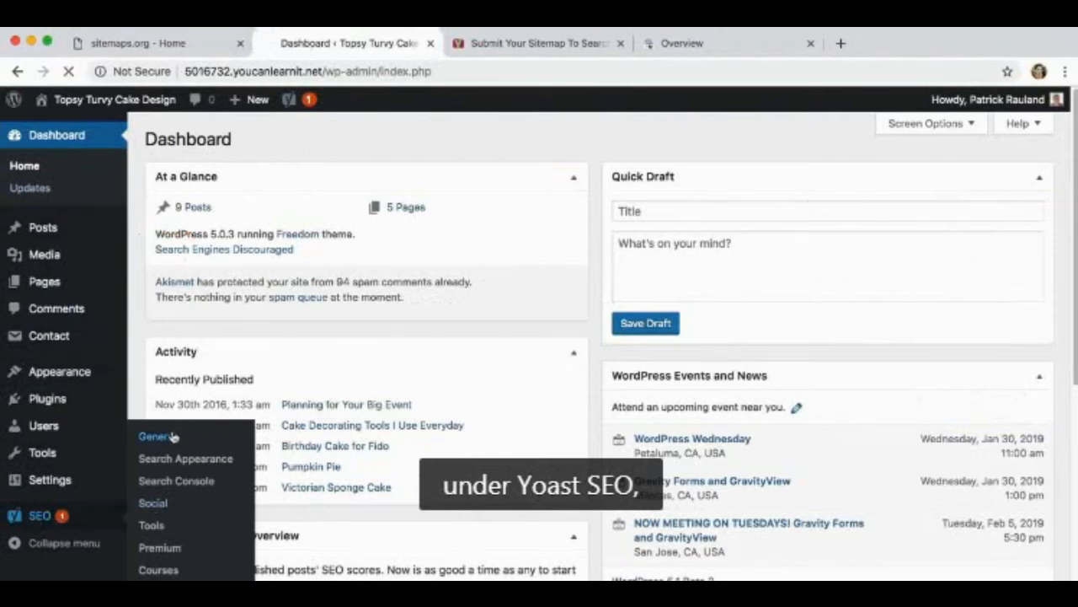
{"action": "left_click", "coordinate": [251, 177]}
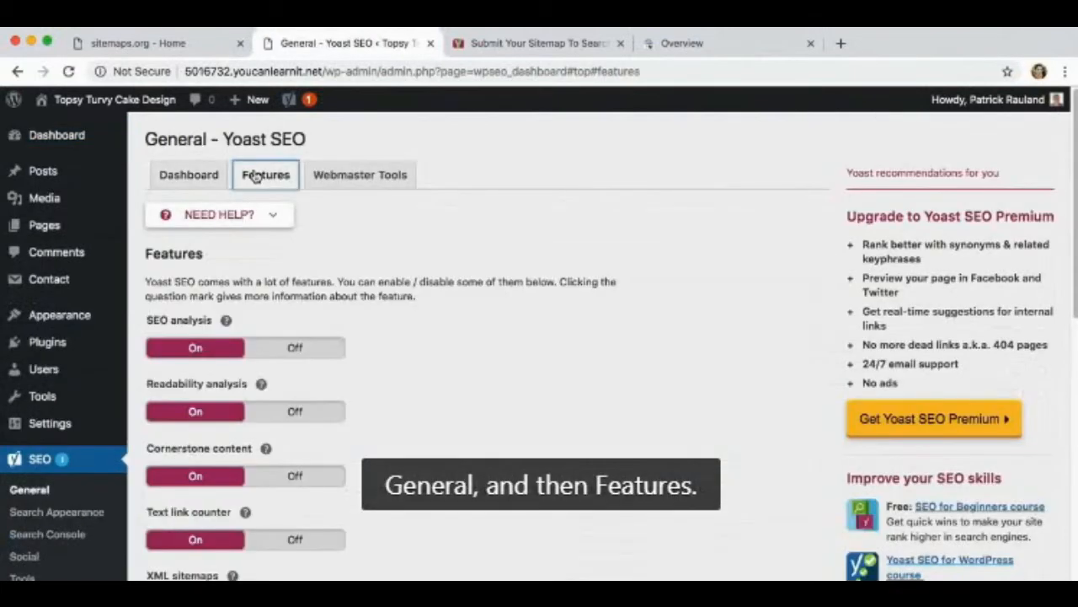
{"action": "scroll", "coordinate": [295, 270], "scroll_direction": "down", "scroll_amount": 2}
{"action": "scroll", "coordinate": [299, 283], "scroll_direction": "down", "scroll_amount": 1}
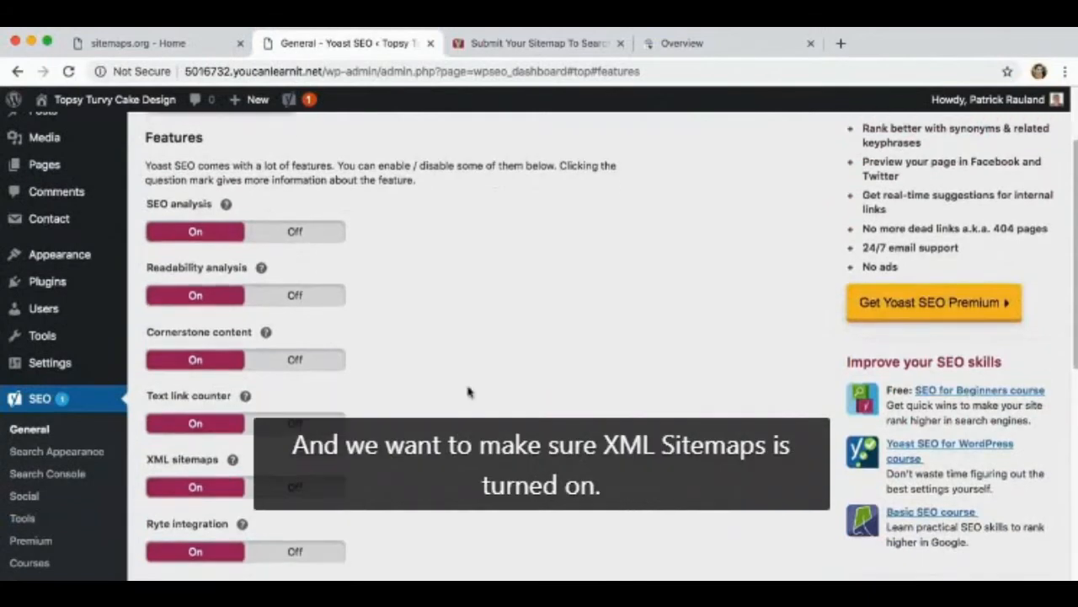
{"action": "left_click", "coordinate": [233, 459]}
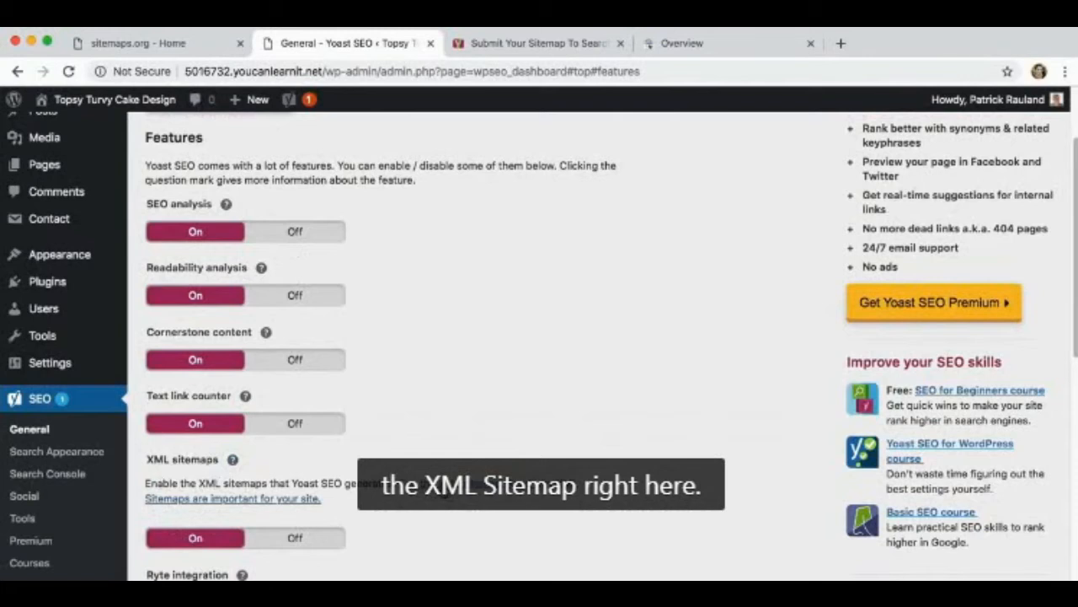
Open the site's XML sitemap in a new browser tab and view the URLs in the post sitemap
{"action": "right_click", "coordinate": [442, 487]}
{"action": "left_click", "coordinate": [464, 406]}
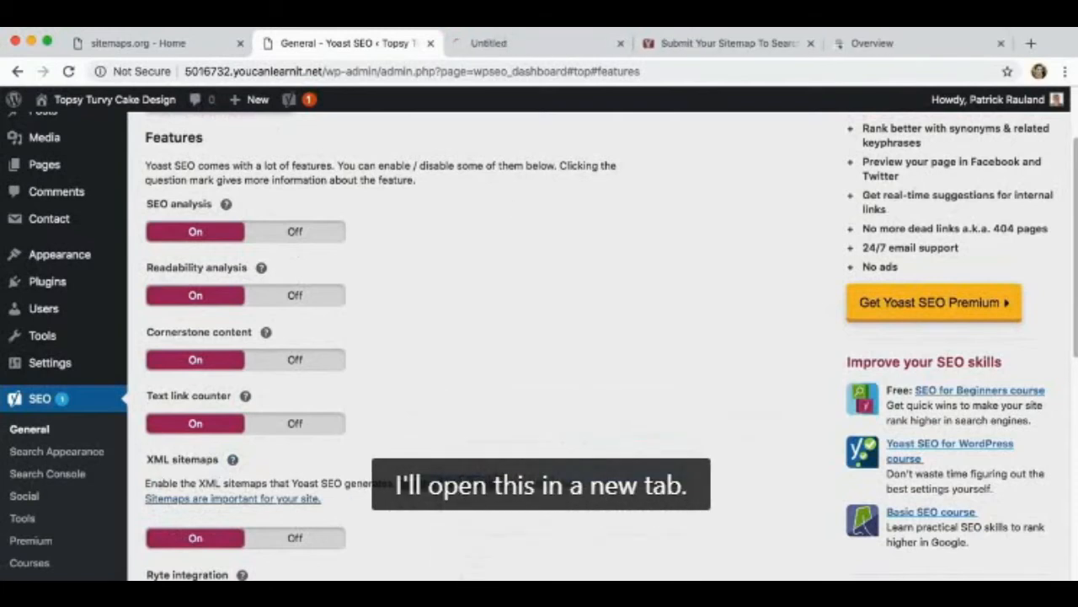
{"action": "left_click", "coordinate": [499, 43]}
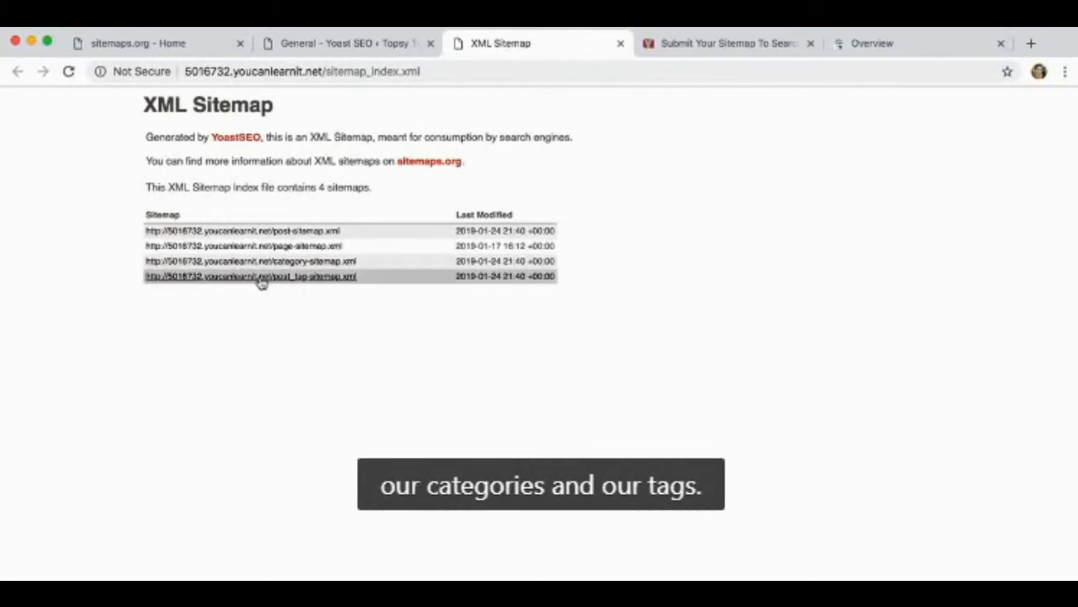
{"action": "left_click", "coordinate": [250, 232]}
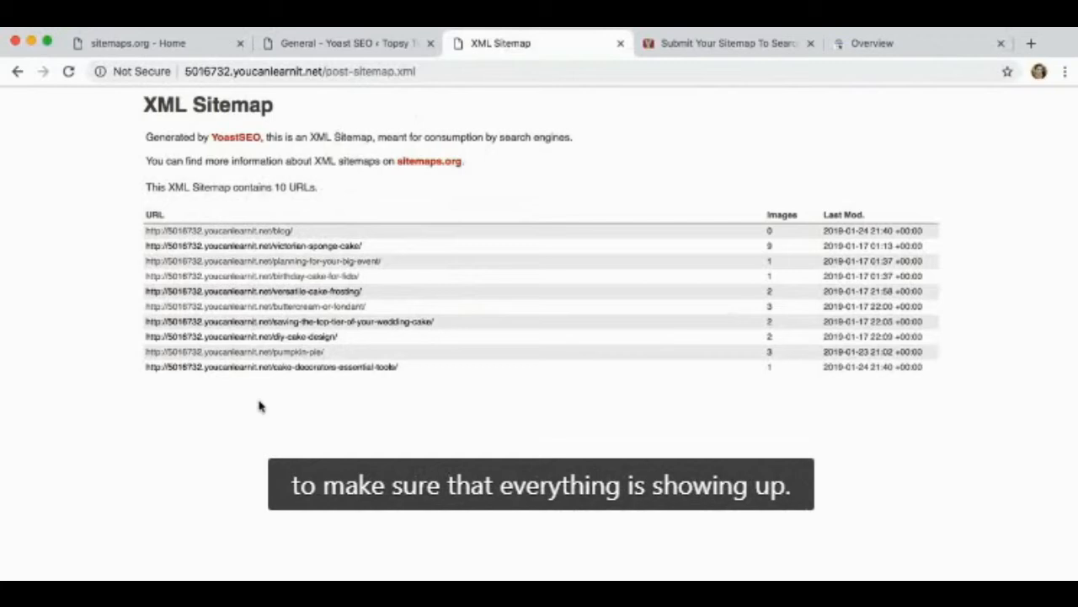
Read Yoast's article on submitting a sitemap to search engines, down to the instructions for Google
{"action": "left_click", "coordinate": [667, 43]}
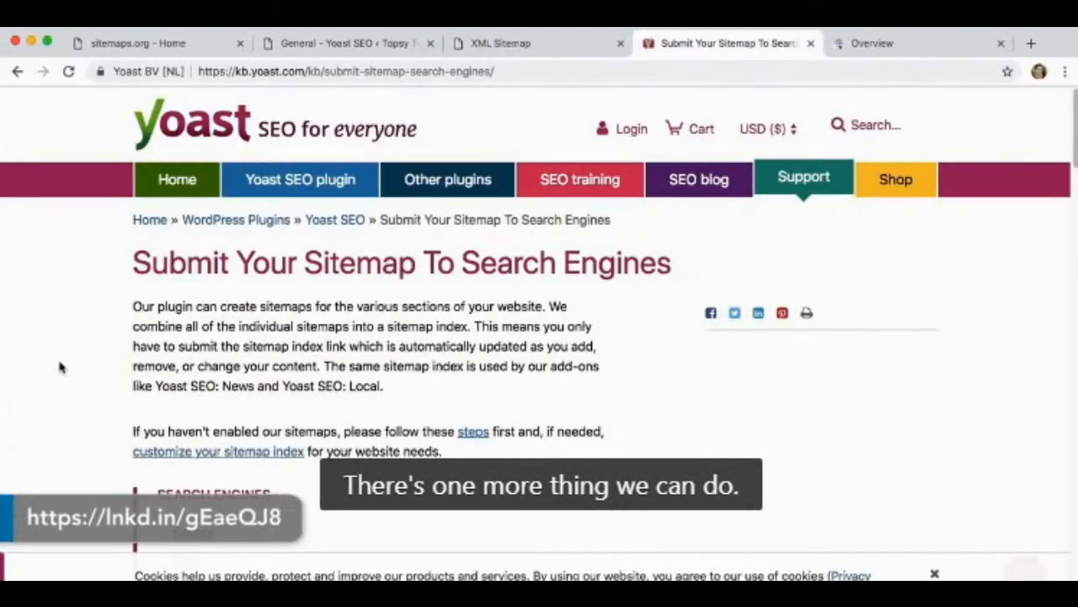
{"action": "scroll", "coordinate": [60, 367], "scroll_direction": "down", "scroll_amount": 2}
{"action": "scroll", "coordinate": [60, 369], "scroll_direction": "down", "scroll_amount": 4}
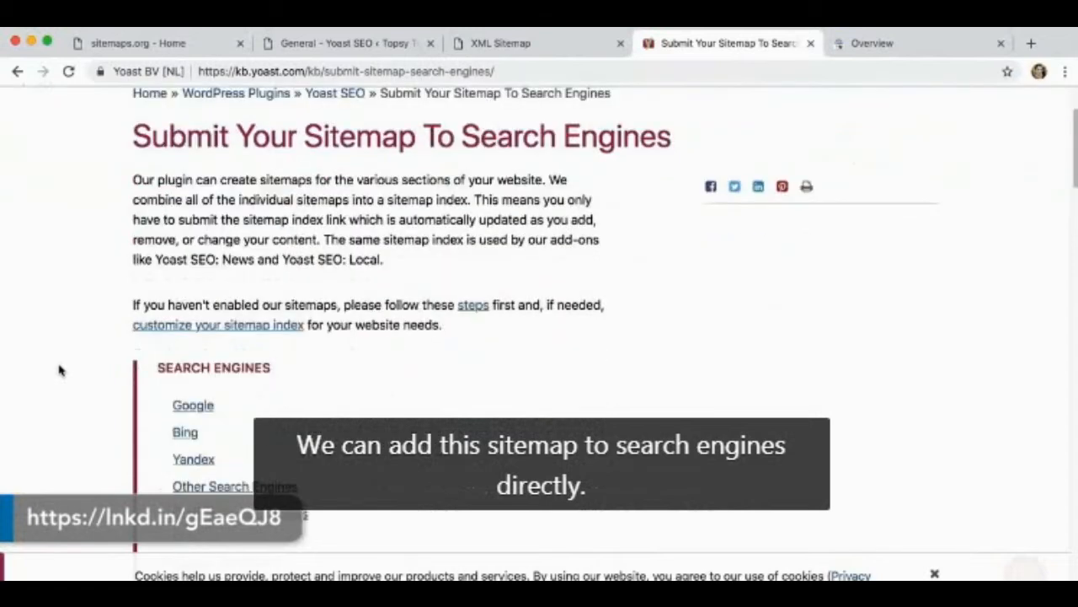
{"action": "scroll", "coordinate": [59, 371], "scroll_direction": "down", "scroll_amount": 15}
{"action": "scroll", "coordinate": [58, 371], "scroll_direction": "down", "scroll_amount": 8}
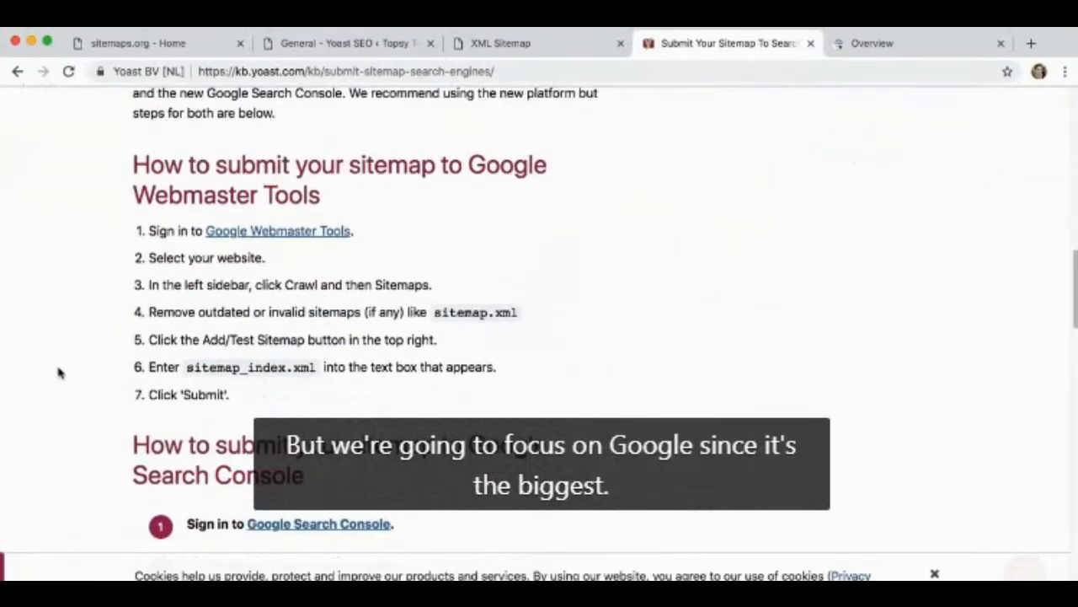
Open the Sitemaps page in Google Search Console, and copy the sitemap index URL from the XML Sitemap browser tab
{"action": "left_click", "coordinate": [834, 48]}
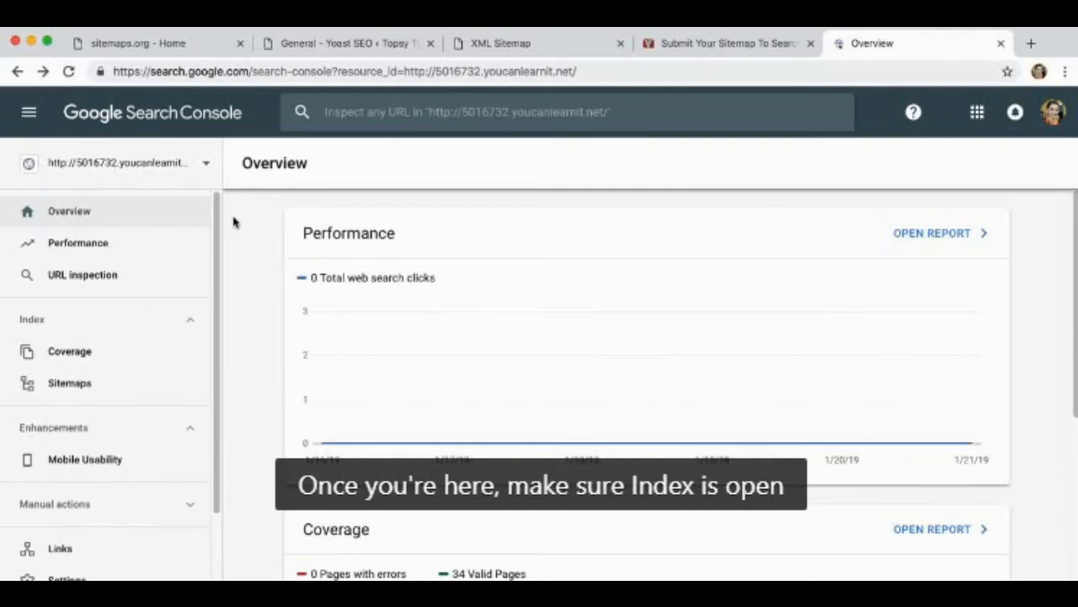
{"action": "left_click", "coordinate": [96, 389]}
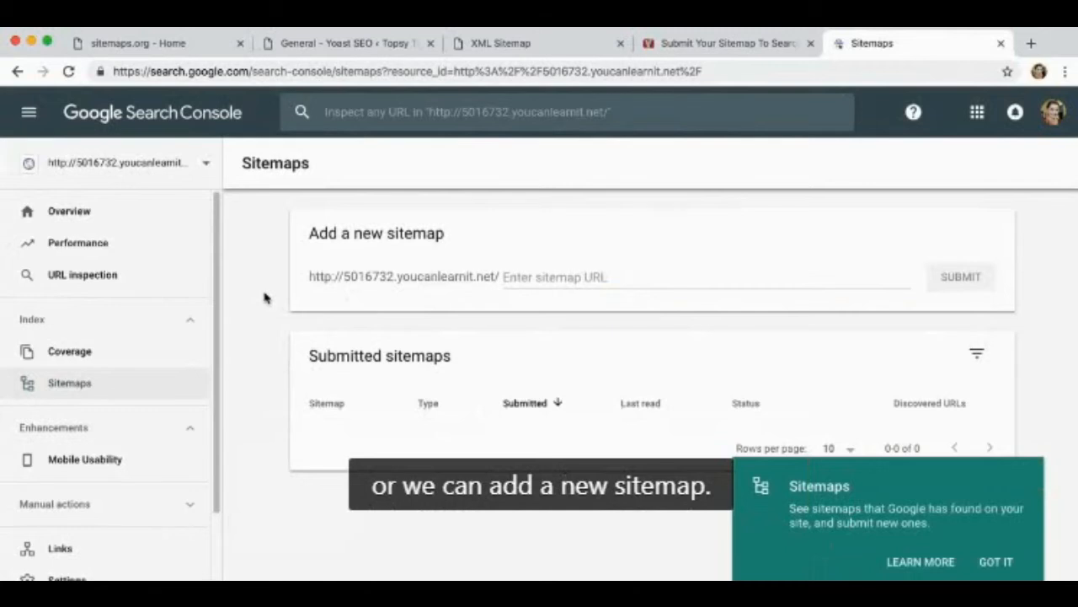
{"action": "left_click", "coordinate": [556, 45]}
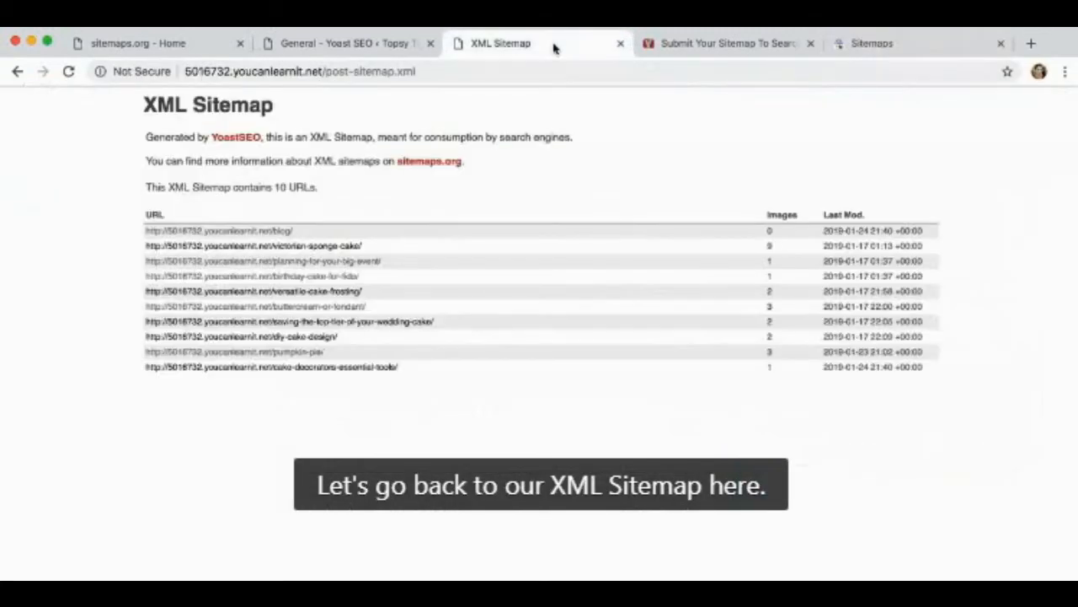
{"action": "left_click", "coordinate": [17, 72]}
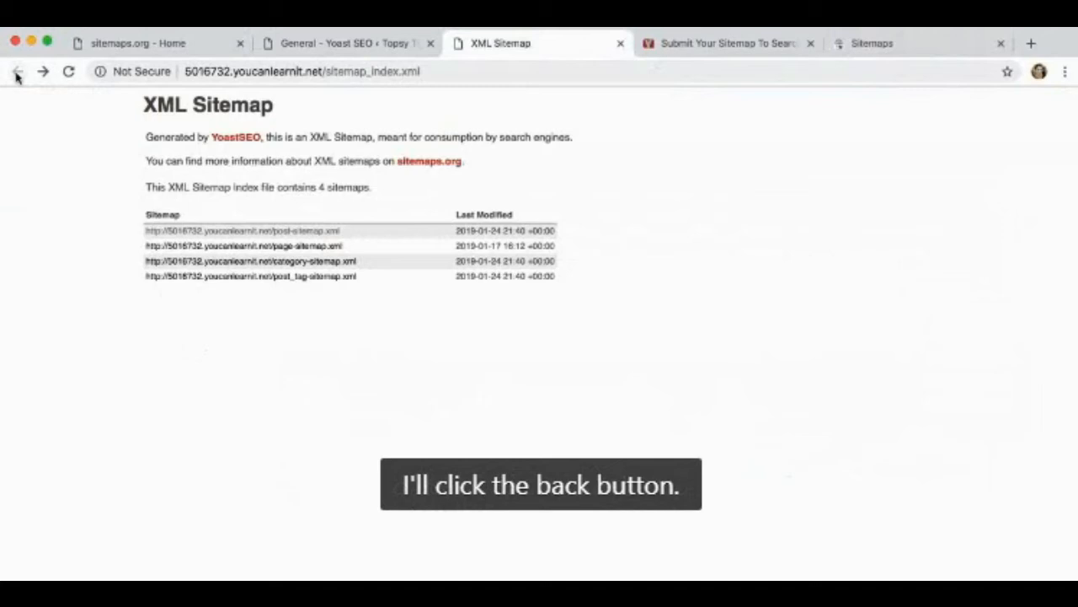
{"action": "left_click_drag", "start_coordinate": [420, 71], "coordinate": [179, 68]}
{"action": "key", "text": "super+c"}
Submit sitemap_index.xml as a new sitemap in Google Search Console and dismiss the confirmation
{"action": "left_click", "coordinate": [853, 43]}
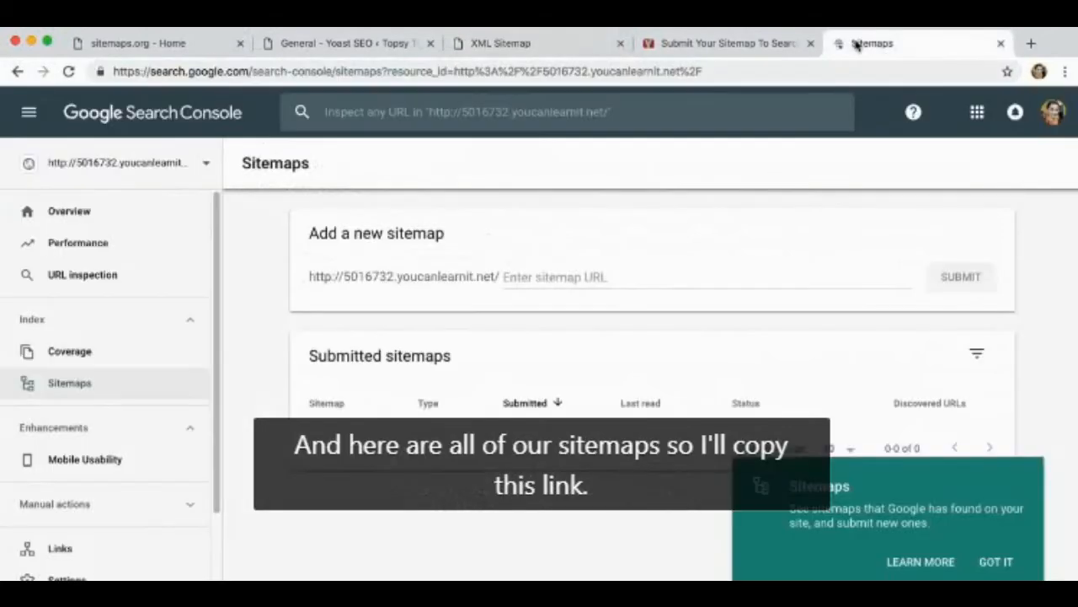
{"action": "left_click", "coordinate": [529, 278]}
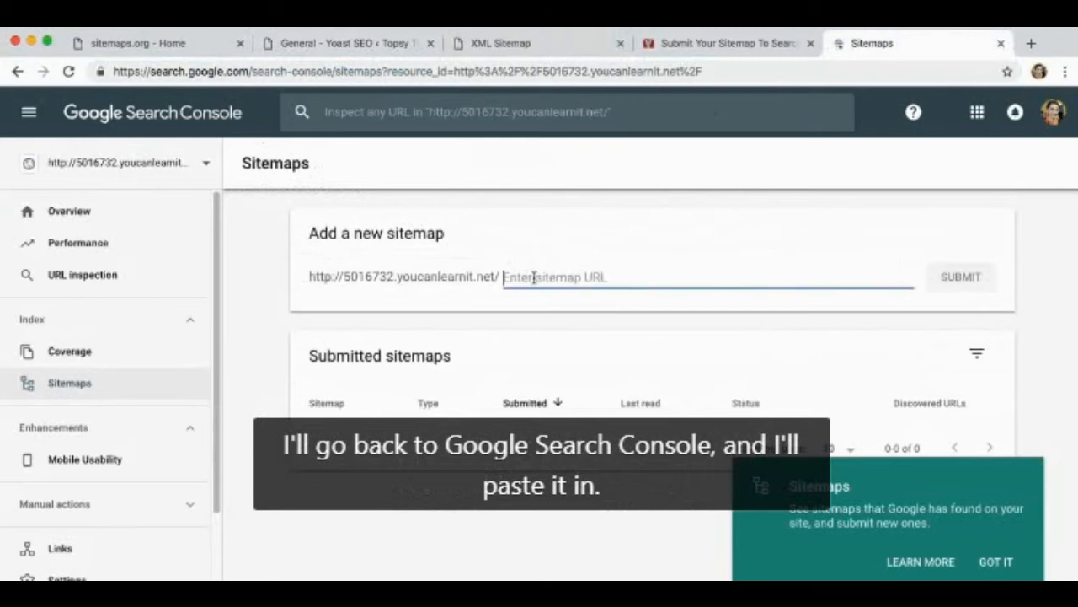
{"action": "key", "text": "super+v"}
{"action": "left_click_drag", "start_coordinate": [692, 278], "coordinate": [483, 275]}
{"action": "key", "text": "BackSpace"}
{"action": "key", "text": "Delete"}
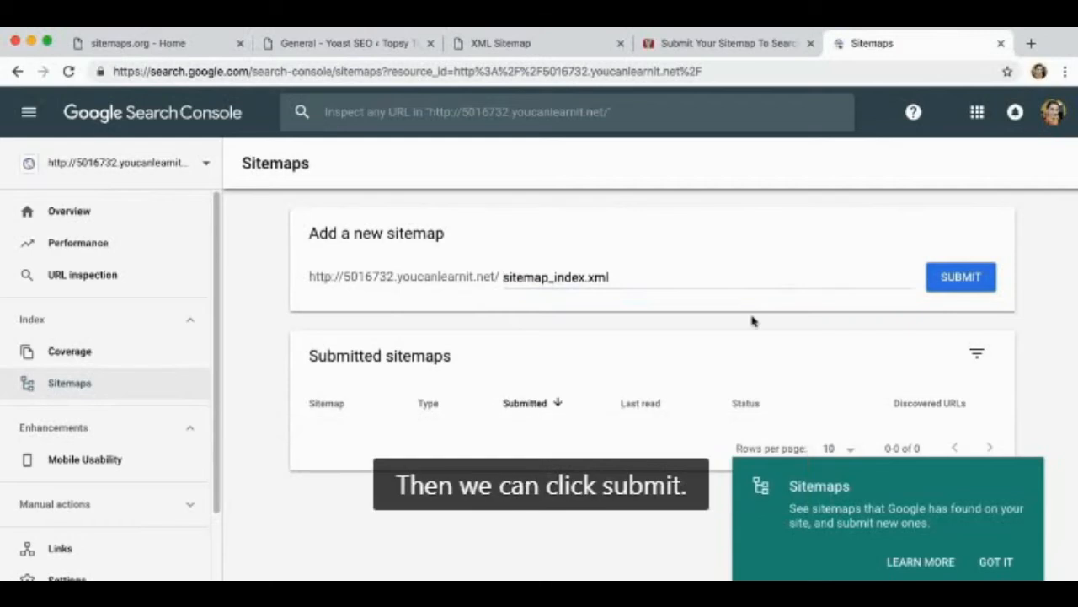
{"action": "left_click", "coordinate": [956, 281]}
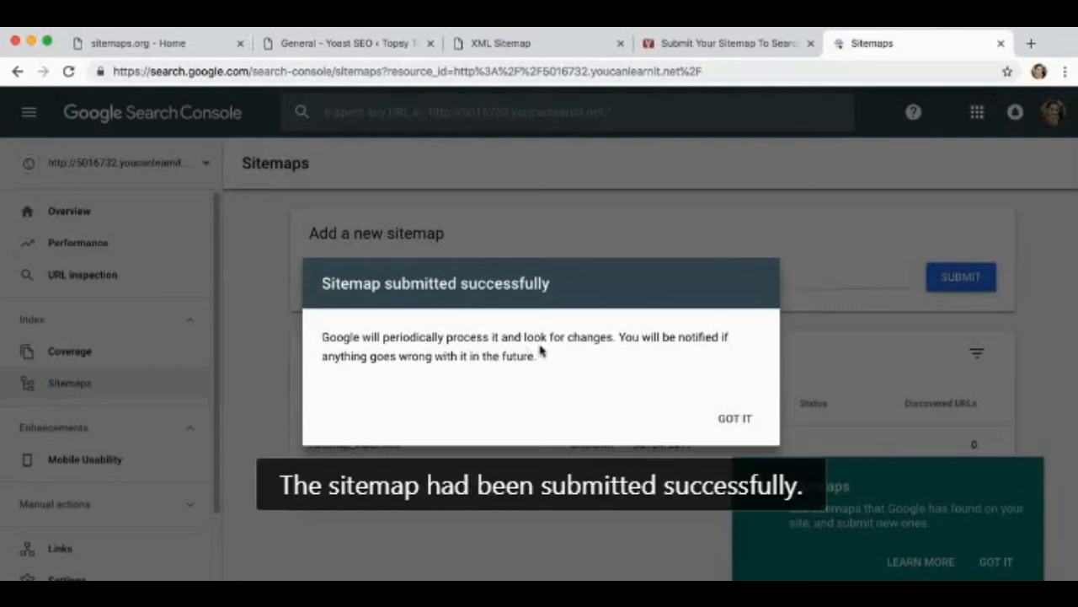
{"action": "left_click", "coordinate": [744, 419]}
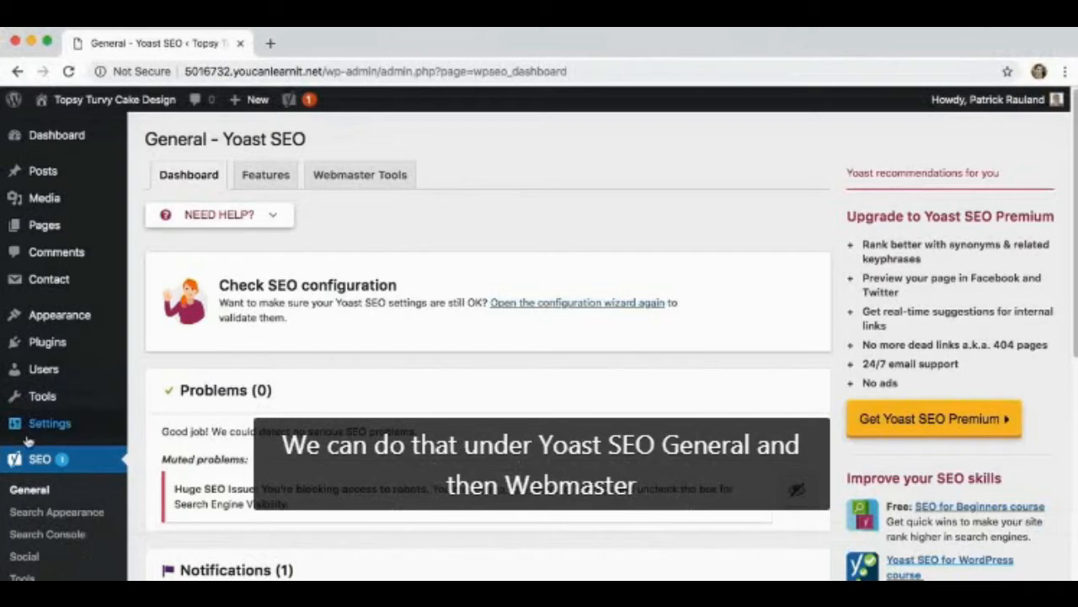
View Yoast SEO's Webmaster Tools verification settings, and check its Search Console settings and Desktop crawl errors
{"action": "left_click", "coordinate": [323, 175]}
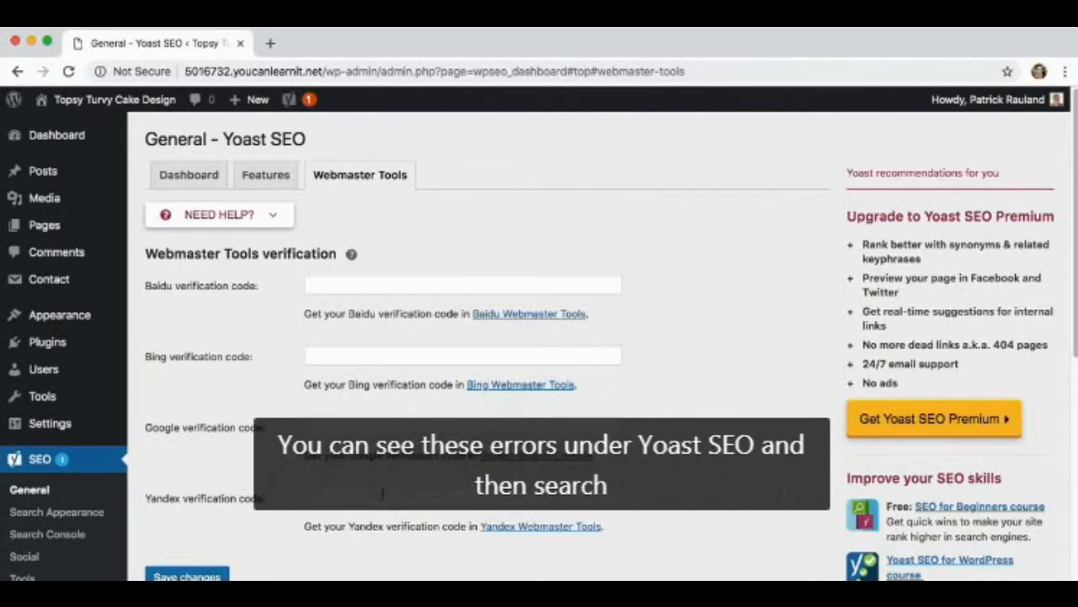
{"action": "left_click", "coordinate": [50, 534]}
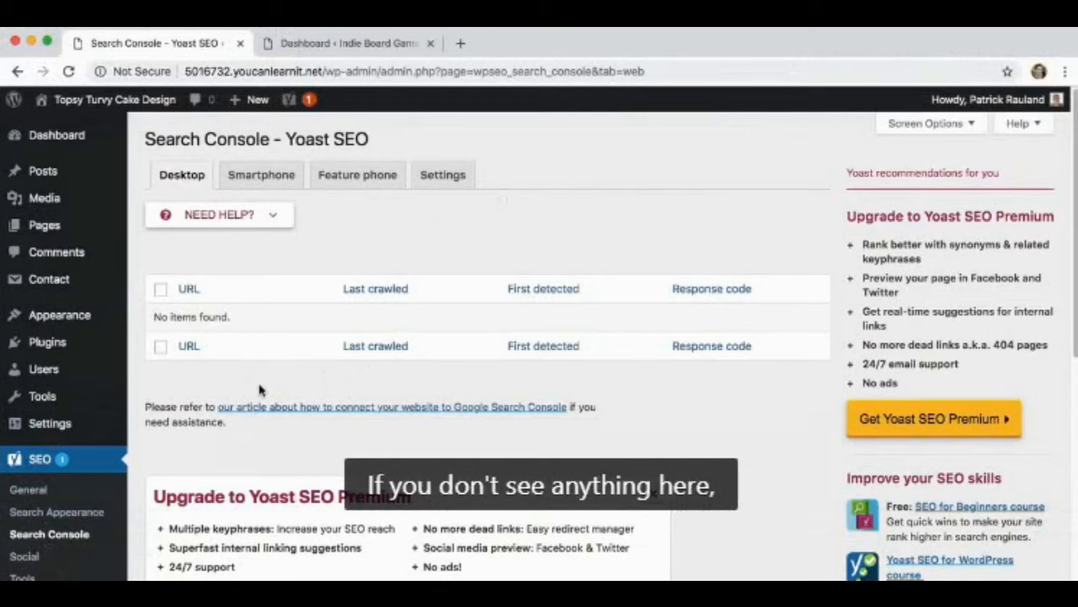
{"action": "left_click", "coordinate": [444, 180]}
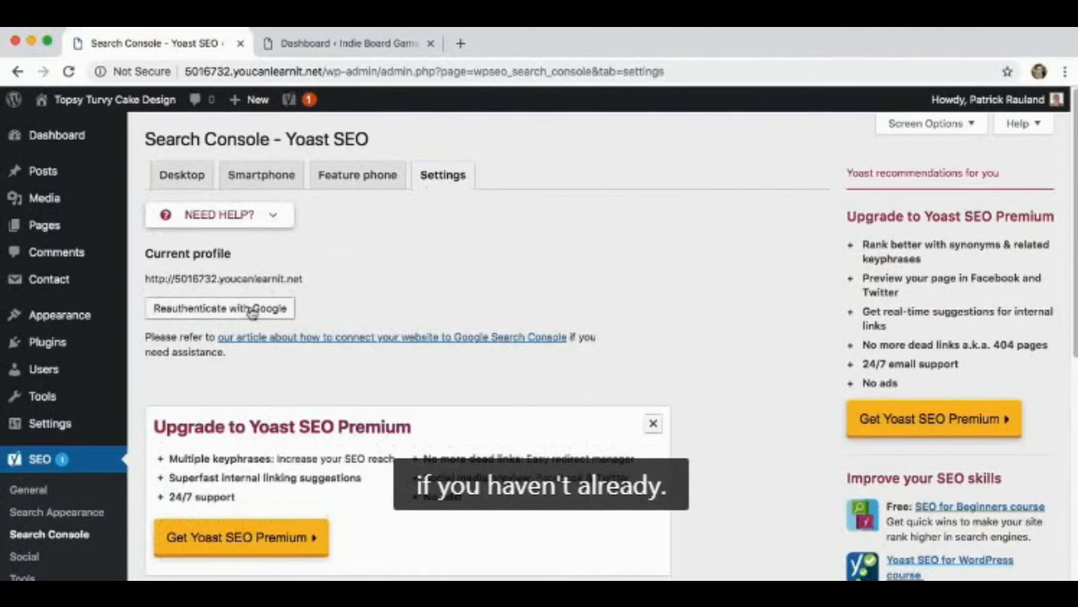
{"action": "left_click", "coordinate": [187, 176]}
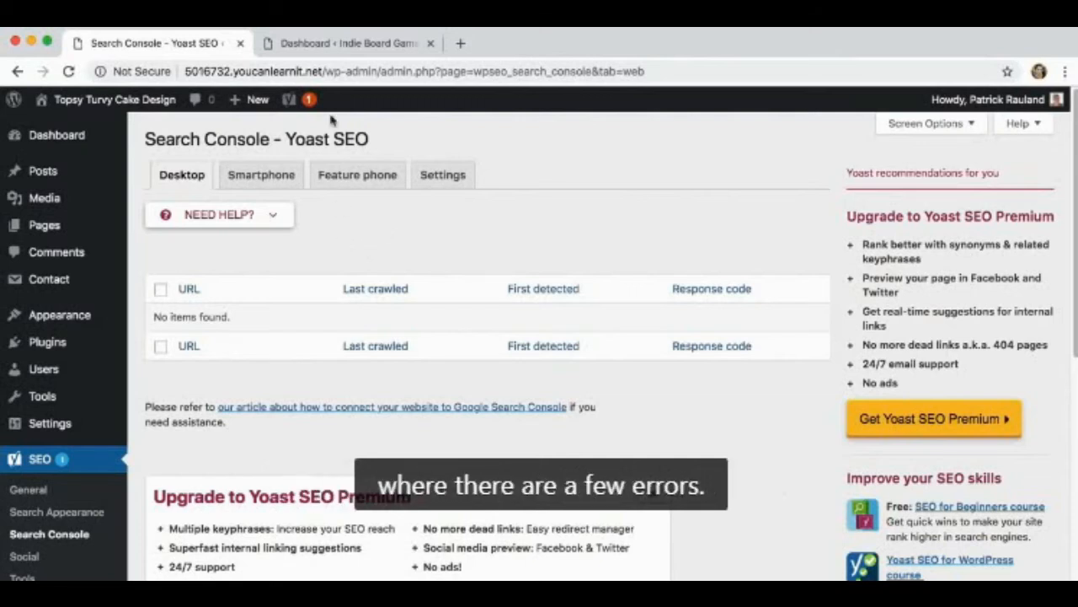
Switch to the Indie Board Game Designers Podcast admin, view Yoast's Search Console crawl errors, and reveal the options for the first not-found URL
{"action": "left_click", "coordinate": [330, 43]}
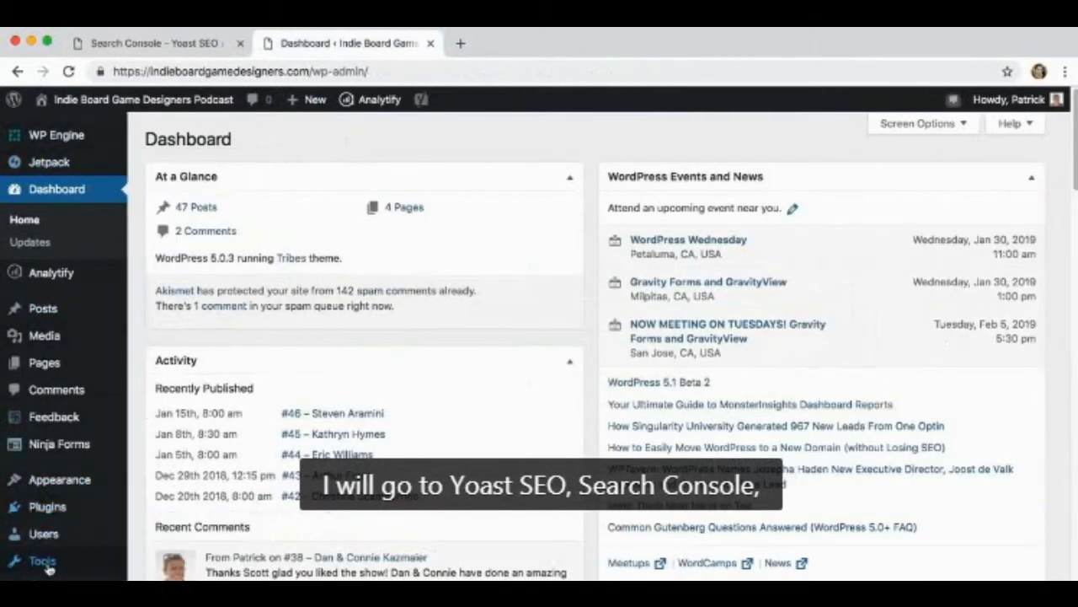
{"action": "scroll", "coordinate": [42, 548], "scroll_direction": "down", "scroll_amount": 5}
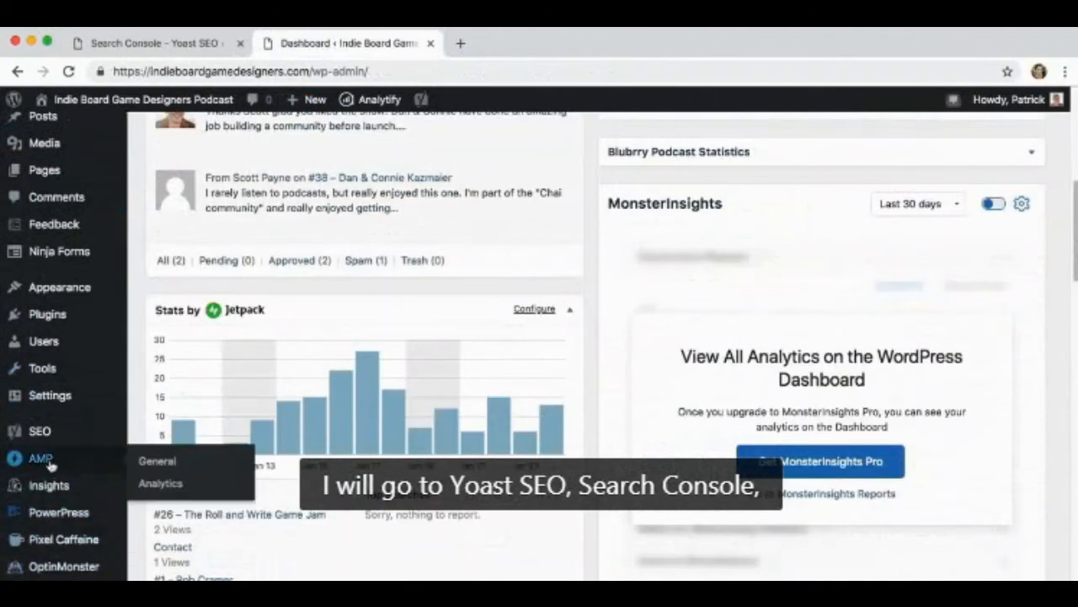
{"action": "mouse_move", "coordinate": [42, 431]}
{"action": "left_click", "coordinate": [176, 436]}
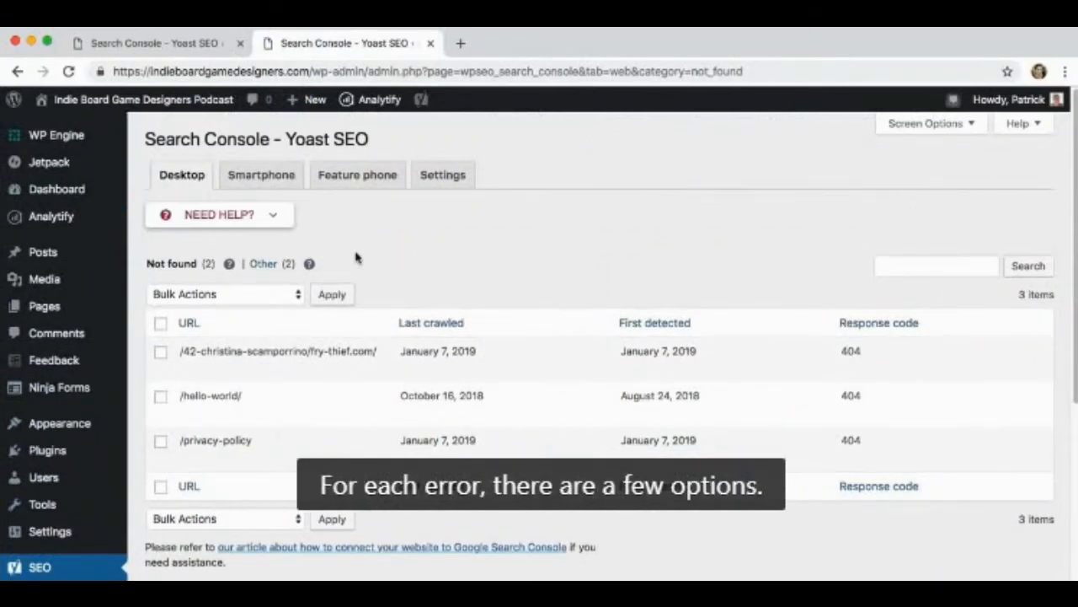
{"action": "mouse_move", "coordinate": [283, 350]}
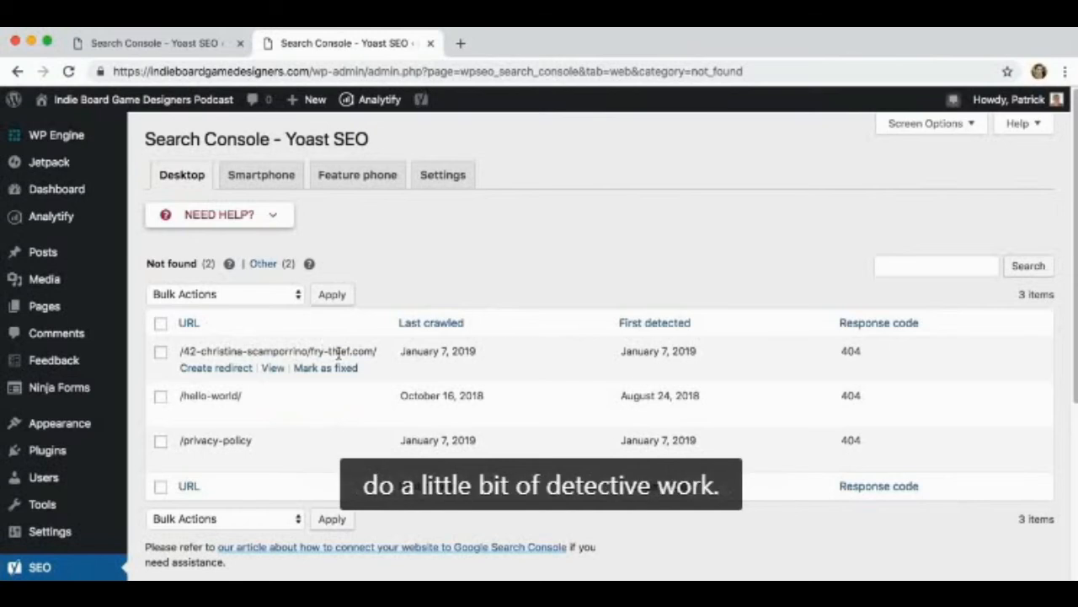
Open the podcast site's Posts list in a new browser tab and switch to it
{"action": "right_click", "coordinate": [60, 251]}
{"action": "left_click", "coordinate": [93, 258]}
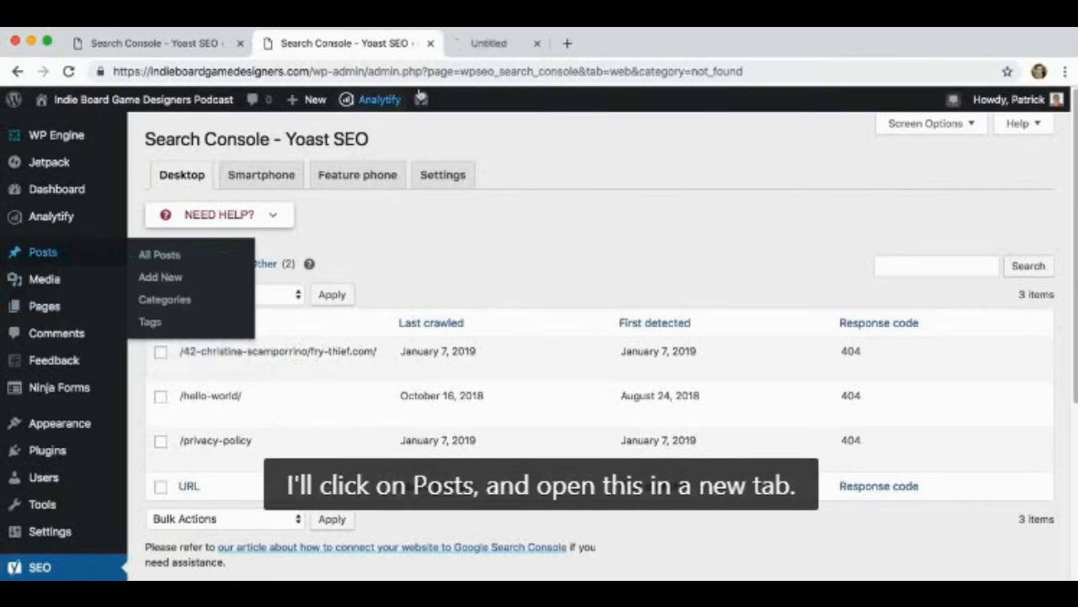
{"action": "left_click", "coordinate": [488, 43]}
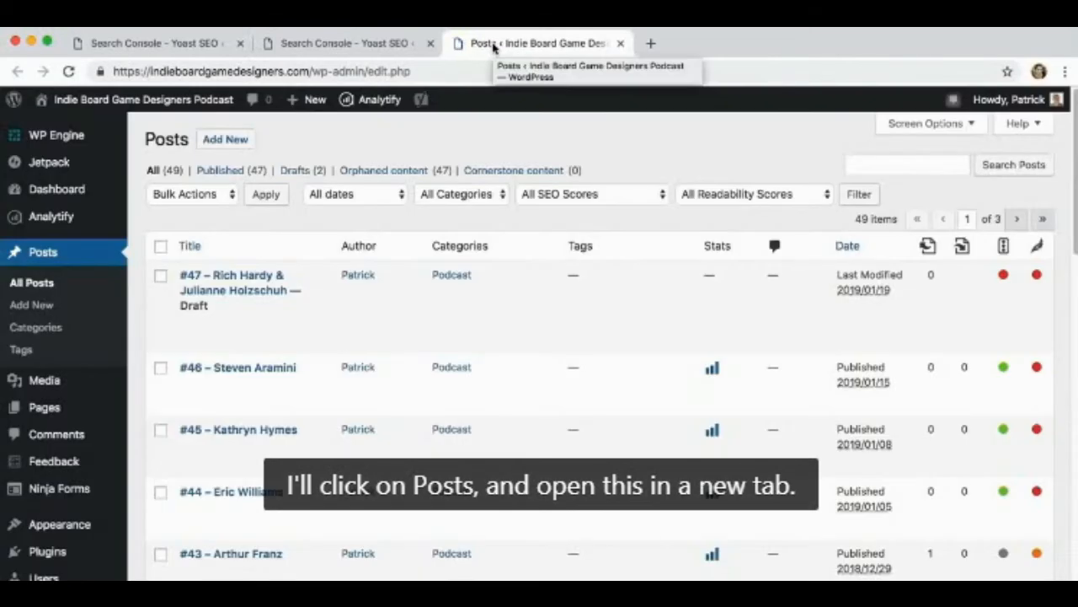
Copy fry-thief.com from the first not-found URL in the crawl errors and search the site's posts for it
{"action": "left_click", "coordinate": [381, 43]}
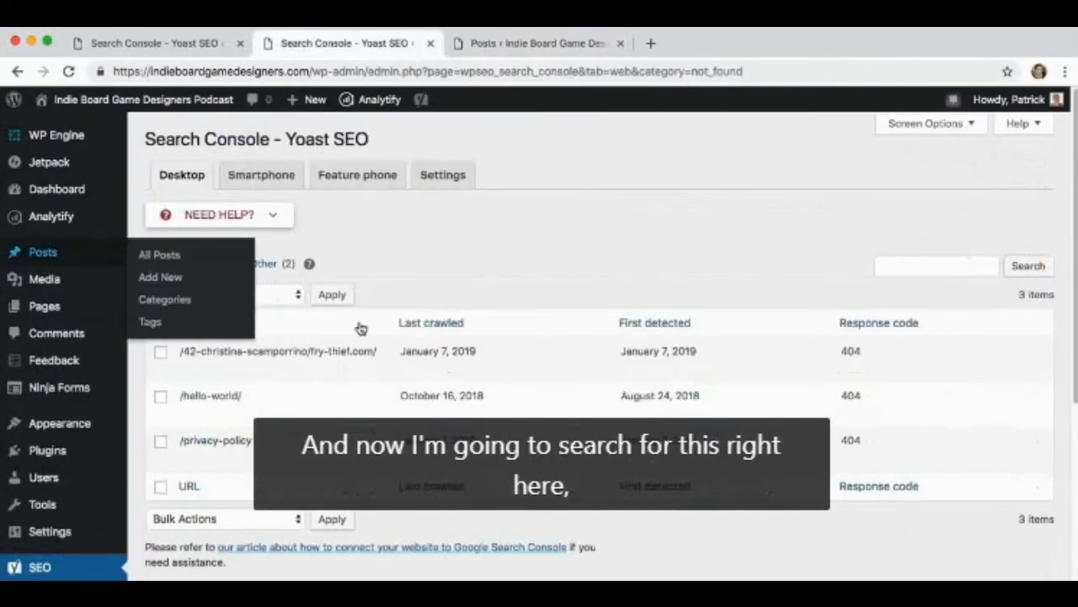
{"action": "left_click_drag", "start_coordinate": [310, 351], "coordinate": [372, 353]}
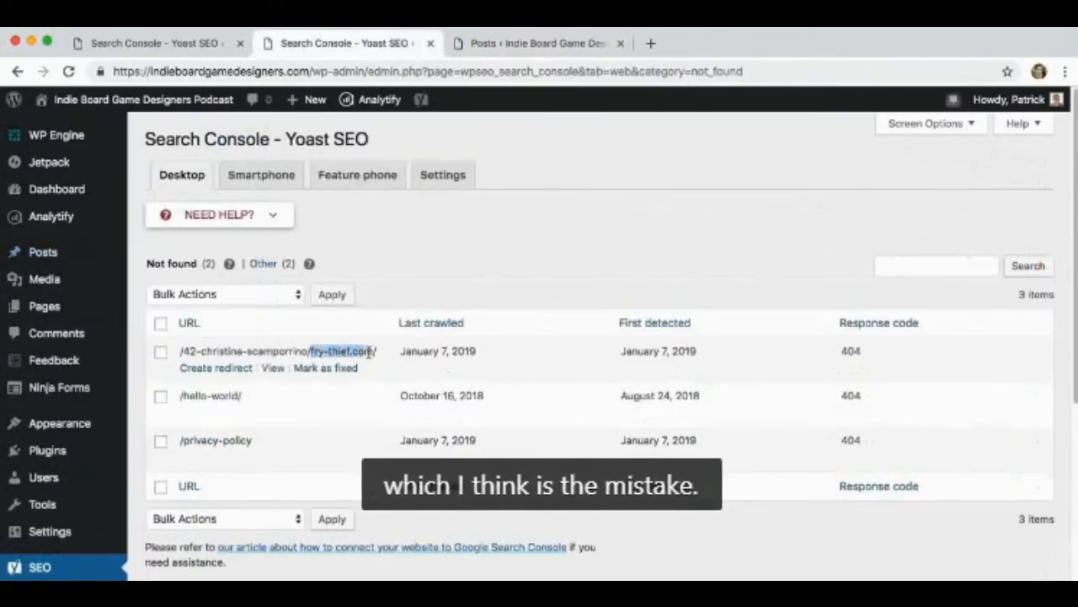
{"action": "key", "text": "ctrl+c"}
{"action": "left_click", "coordinate": [524, 44]}
{"action": "left_click", "coordinate": [851, 161]}
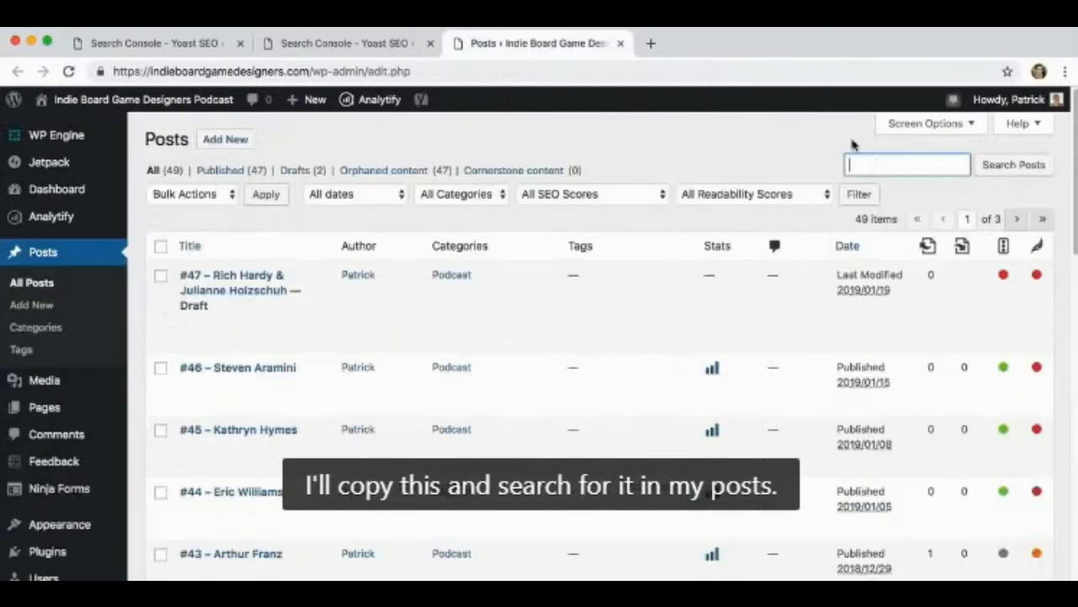
{"action": "key", "text": "ctrl+v"}
{"action": "key", "text": "Return"}
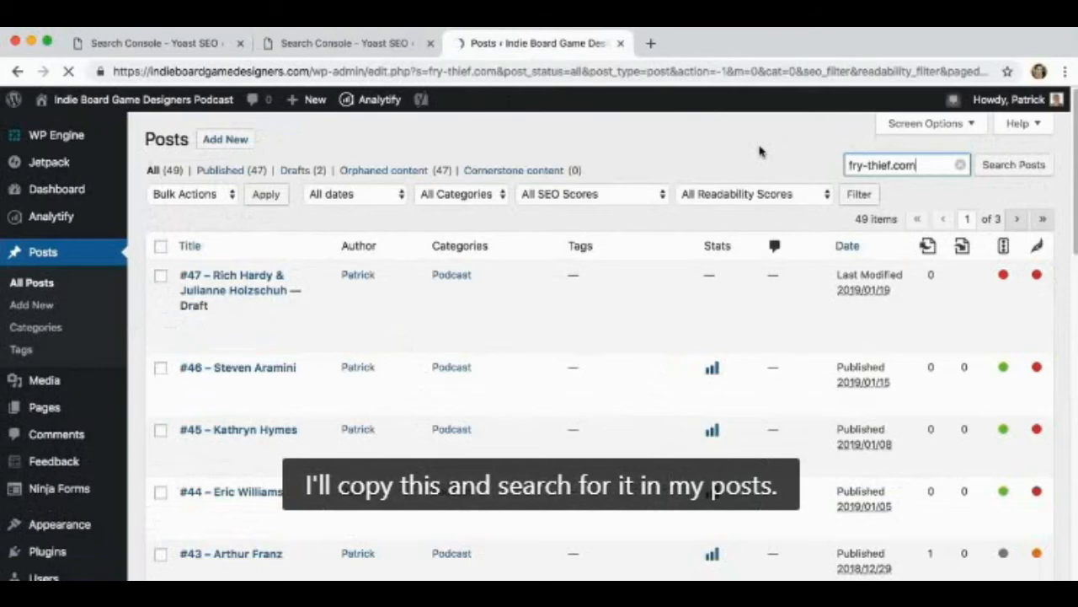
Open the matching post #42 in the code editor and find fry-thief.com in its code
{"action": "mouse_move", "coordinate": [215, 268]}
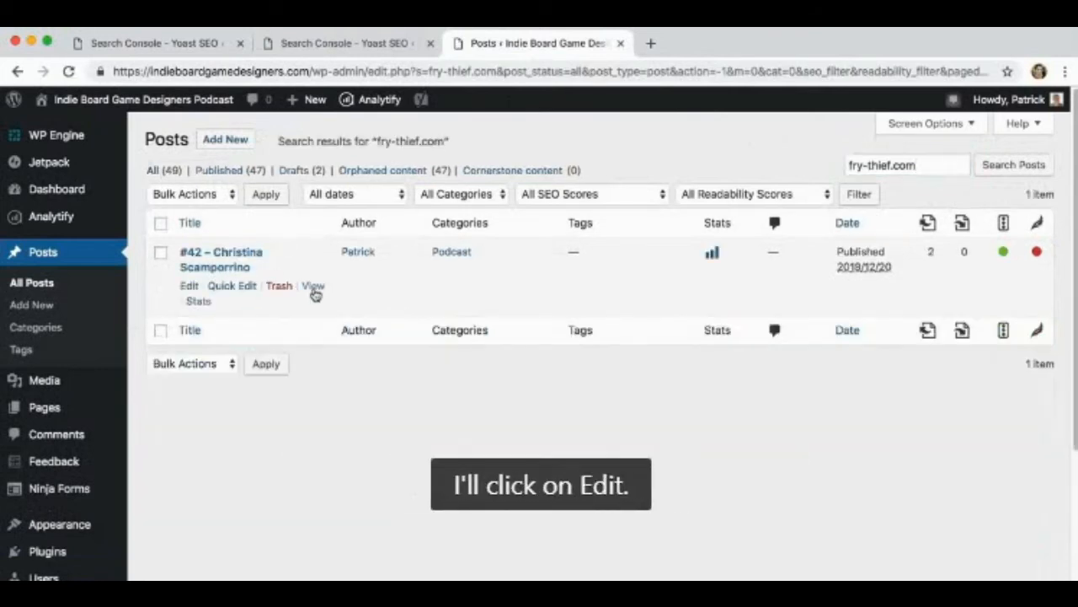
{"action": "left_click", "coordinate": [190, 286]}
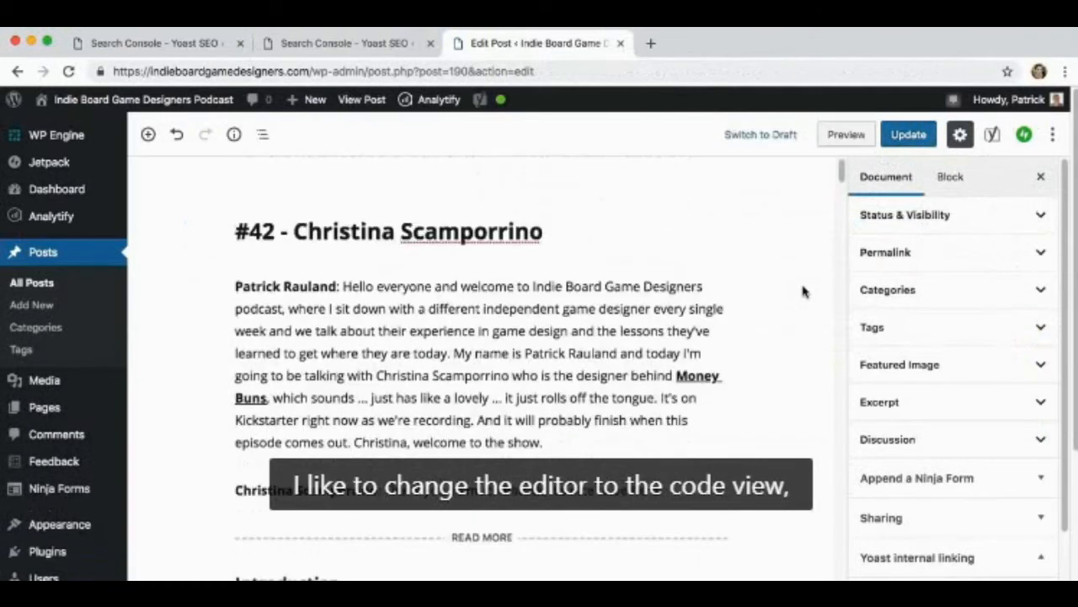
{"action": "left_click", "coordinate": [1052, 134]}
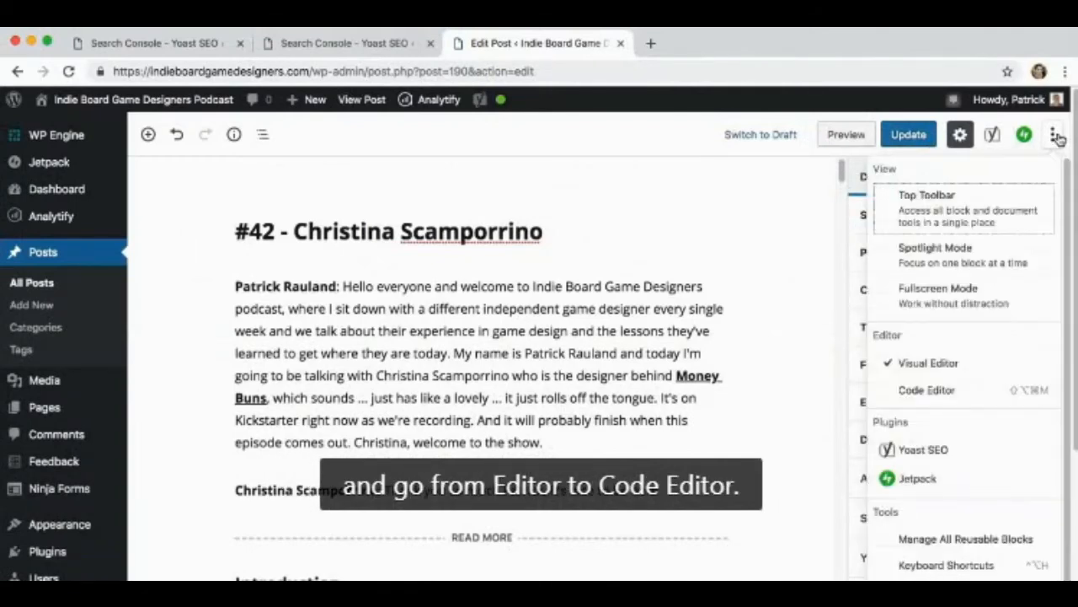
{"action": "left_click", "coordinate": [922, 391]}
{"action": "scroll", "coordinate": [474, 395], "scroll_direction": "down", "scroll_amount": 10}
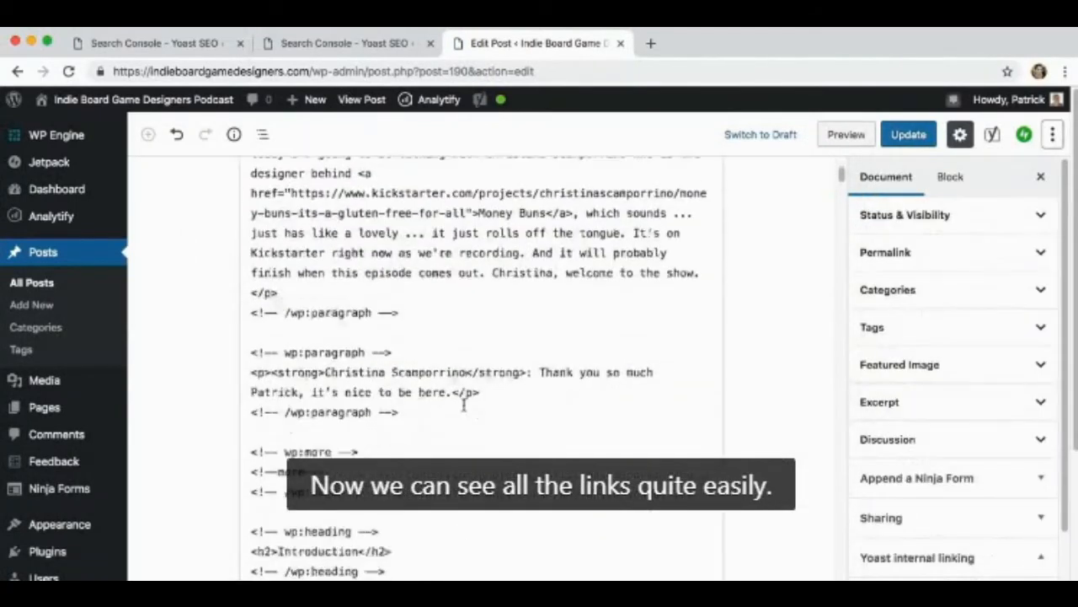
{"action": "scroll", "coordinate": [472, 379], "scroll_direction": "up", "scroll_amount": 10}
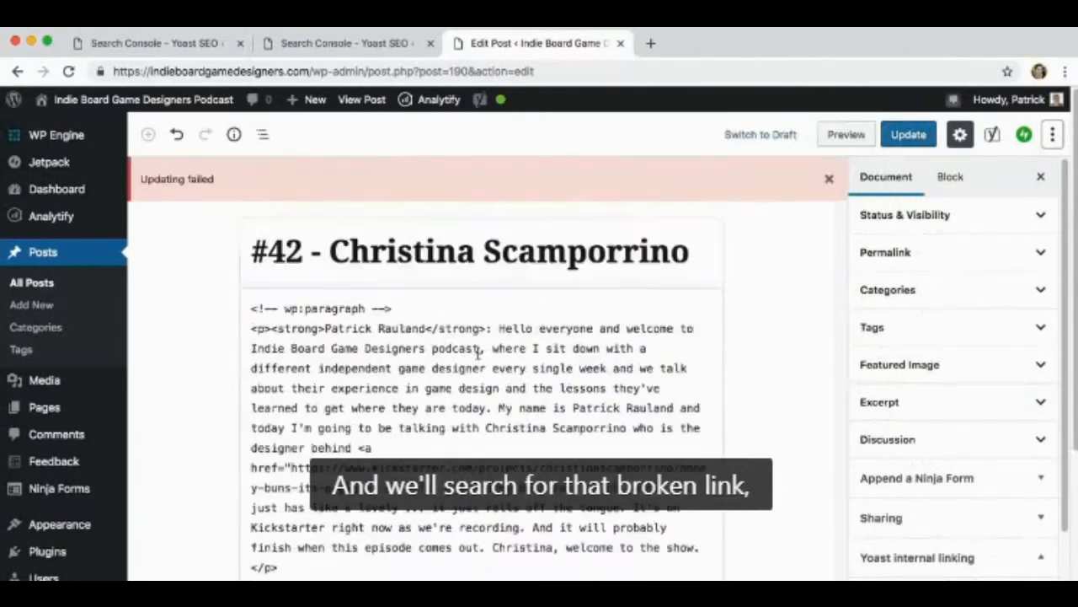
{"action": "key", "text": "ctrl+f"}
{"action": "key", "text": "ctrl+v"}
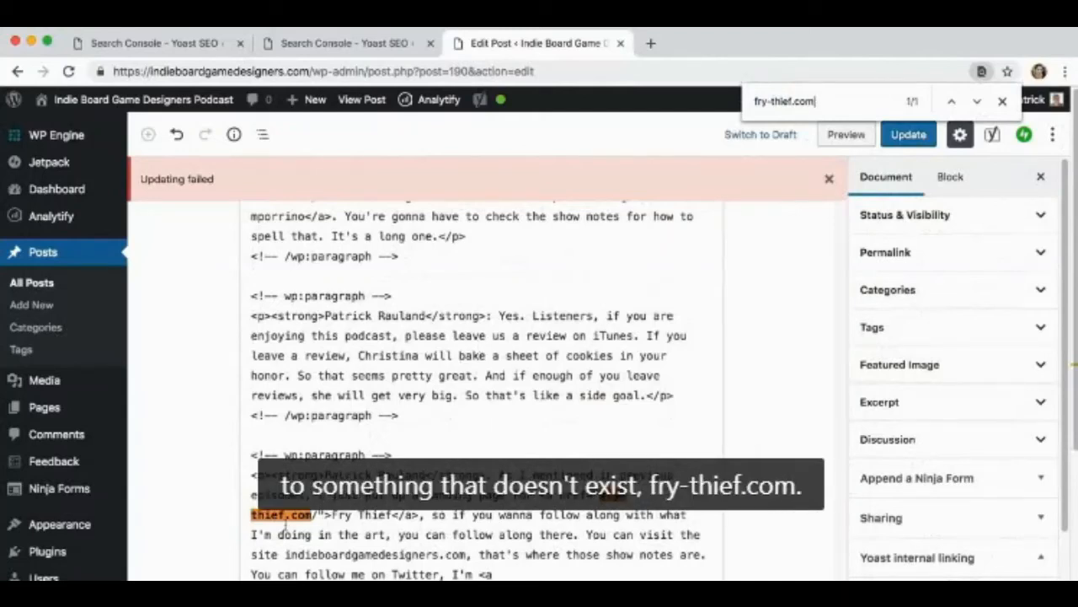
{"action": "left_click", "coordinate": [626, 495]}
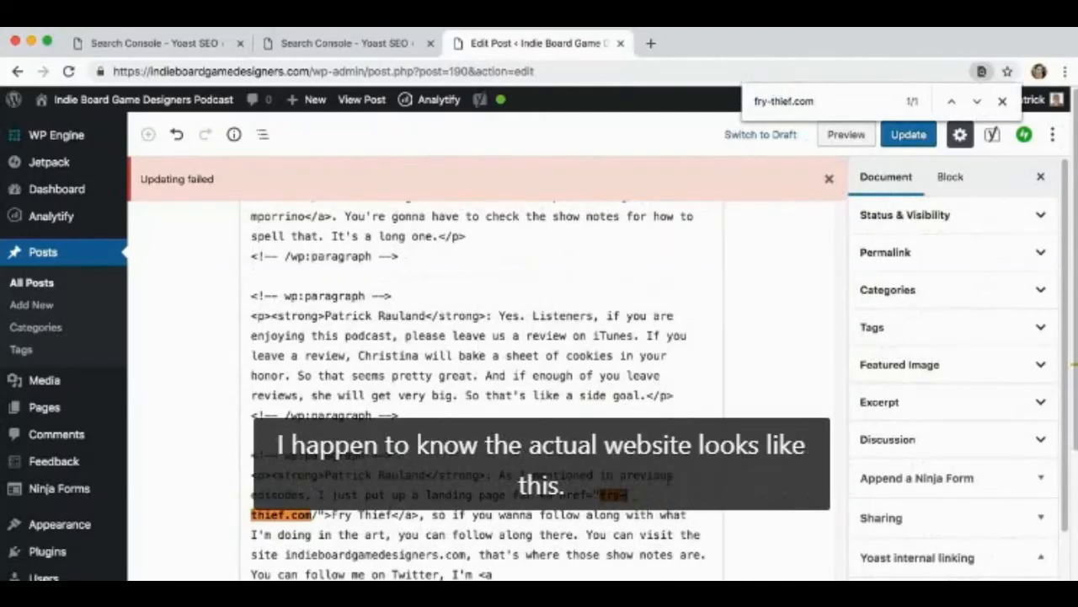
{"action": "key", "text": "BackSpace"}
{"action": "key", "text": "Left"}
{"action": "key", "text": "Left"}
{"action": "key", "text": "Left"}
{"action": "type", "text": "http://www."}
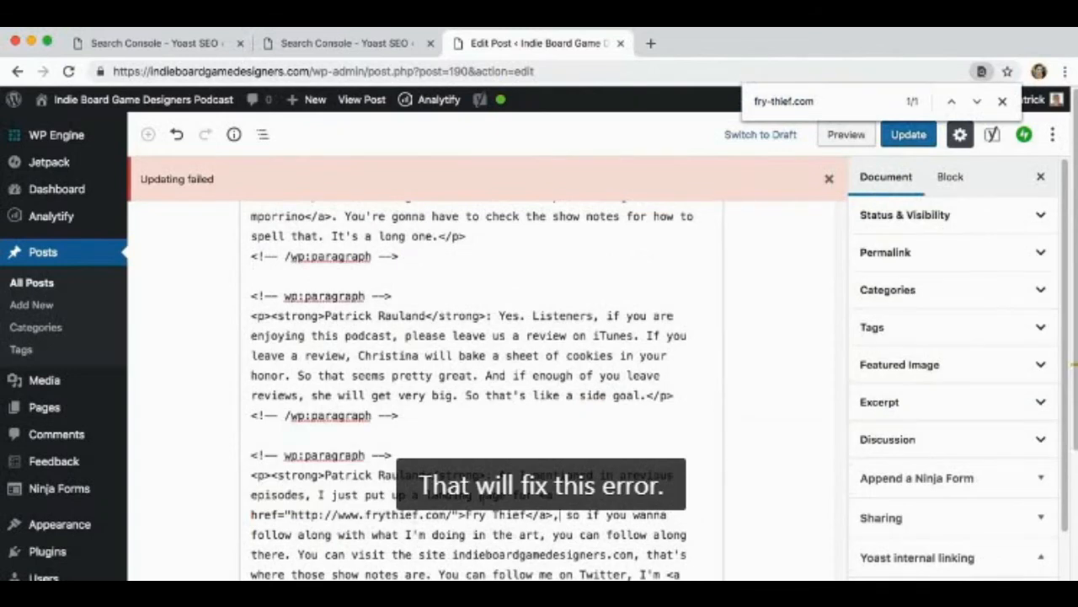
Dismiss the failure notice, update the post, and close the page search and the post's browser tab
{"action": "left_click", "coordinate": [829, 179]}
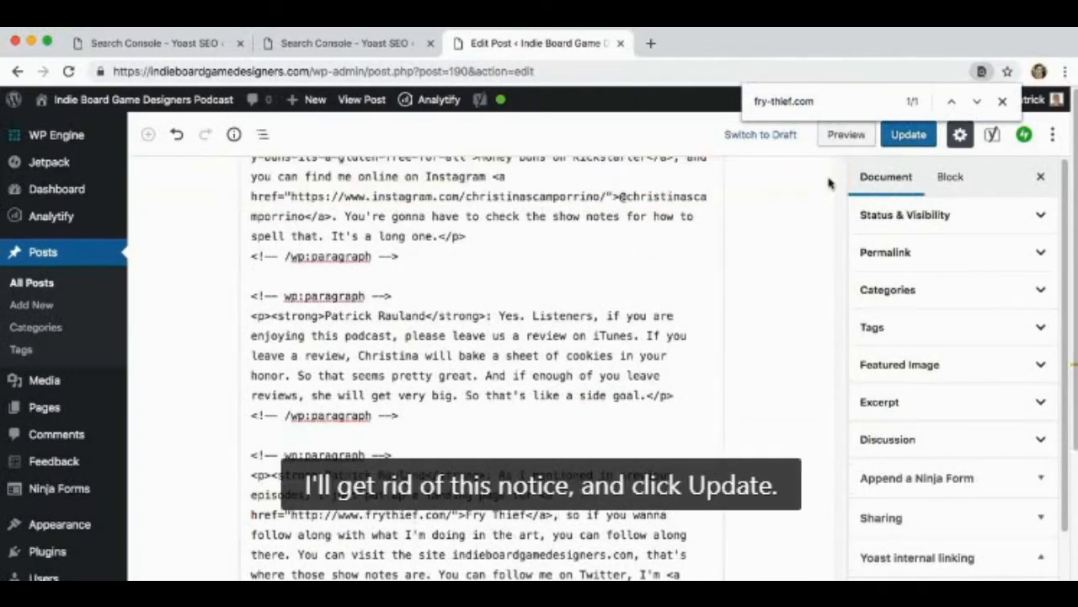
{"action": "left_click", "coordinate": [899, 137]}
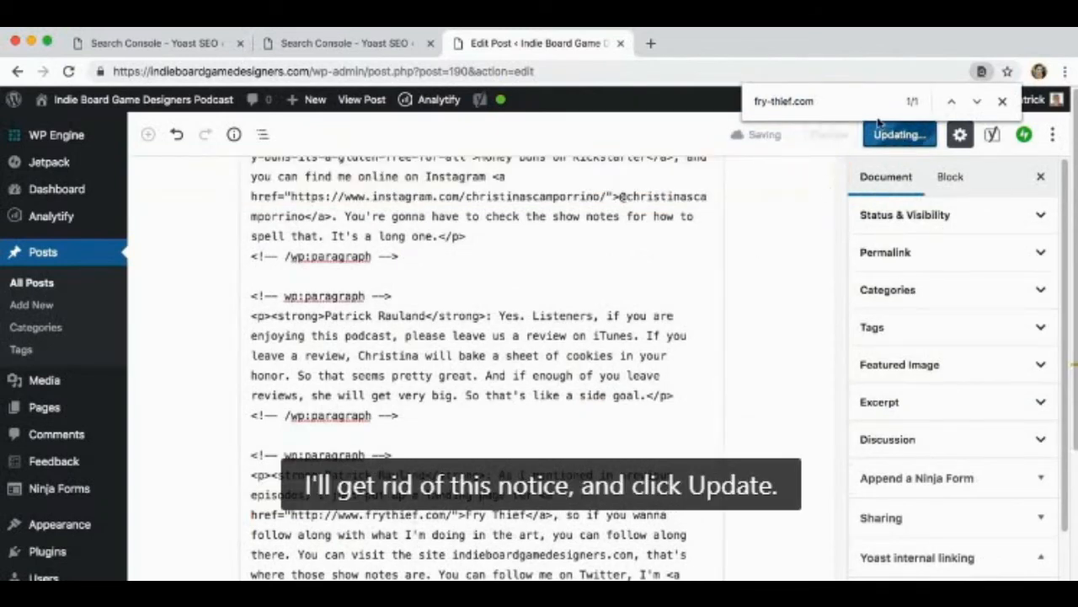
{"action": "left_click", "coordinate": [1003, 101]}
{"action": "left_click", "coordinate": [620, 43]}
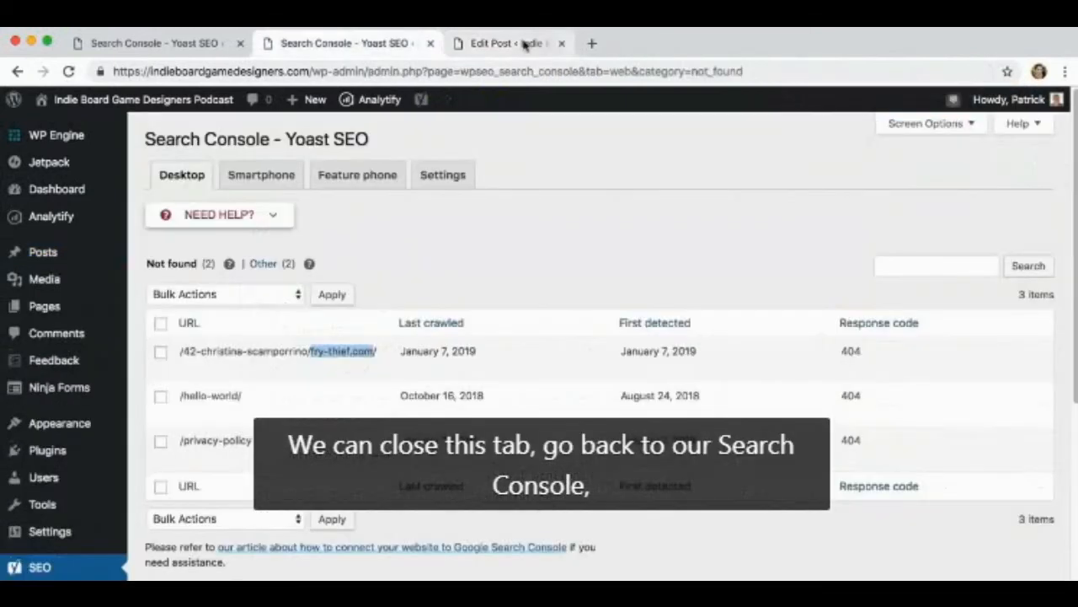
Mark the not-found URL ending in fry-thief.com/ as fixed in Yoast's Search Console crawl errors
{"action": "left_click", "coordinate": [415, 264]}
{"action": "mouse_move", "coordinate": [188, 365]}
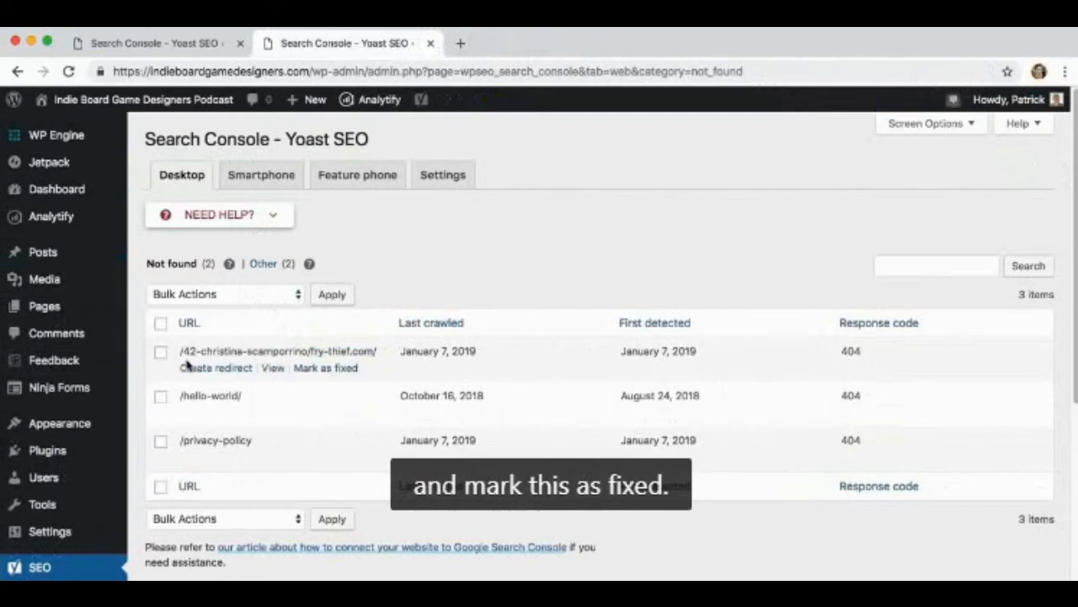
{"action": "left_click", "coordinate": [331, 369]}
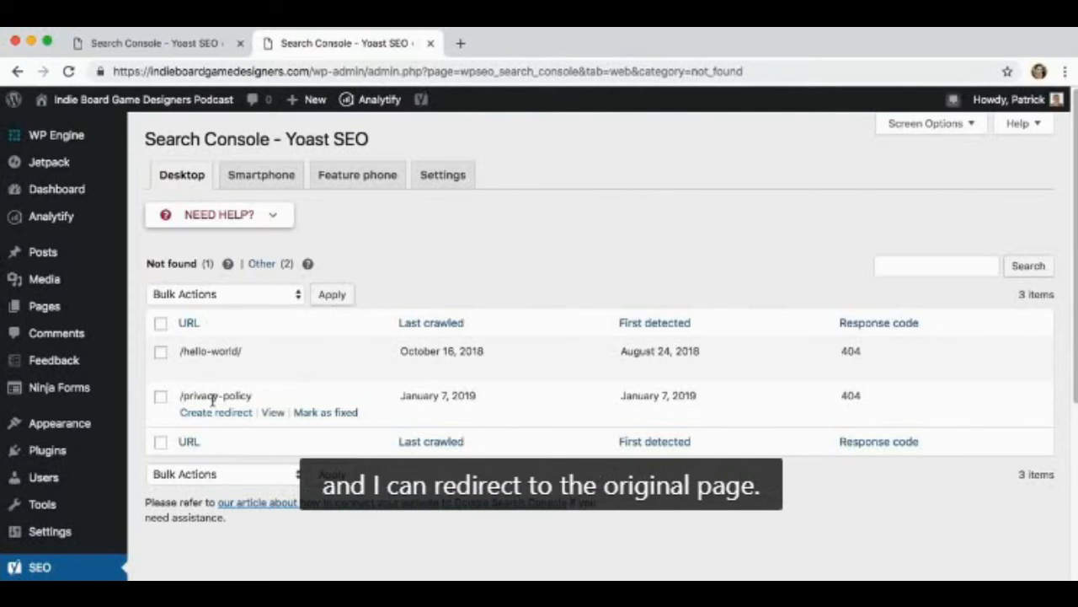
Create a 301 Moved Permanently redirect from /privacy-policy to privacy, with the issue marked as fixed
{"action": "left_click", "coordinate": [208, 413]}
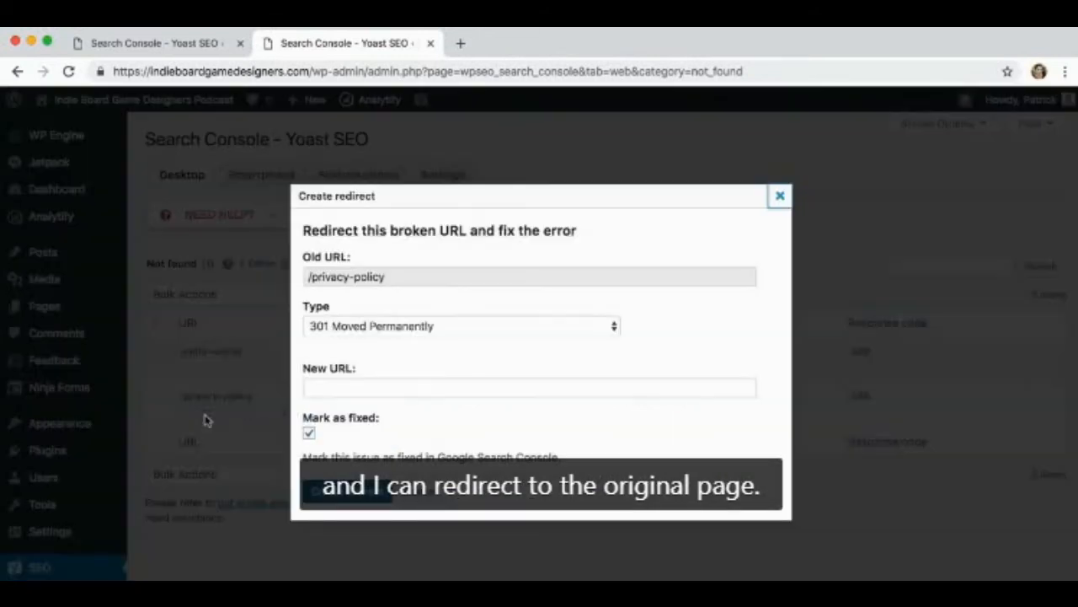
{"action": "left_click", "coordinate": [343, 384]}
{"action": "type", "text": "privacy"}
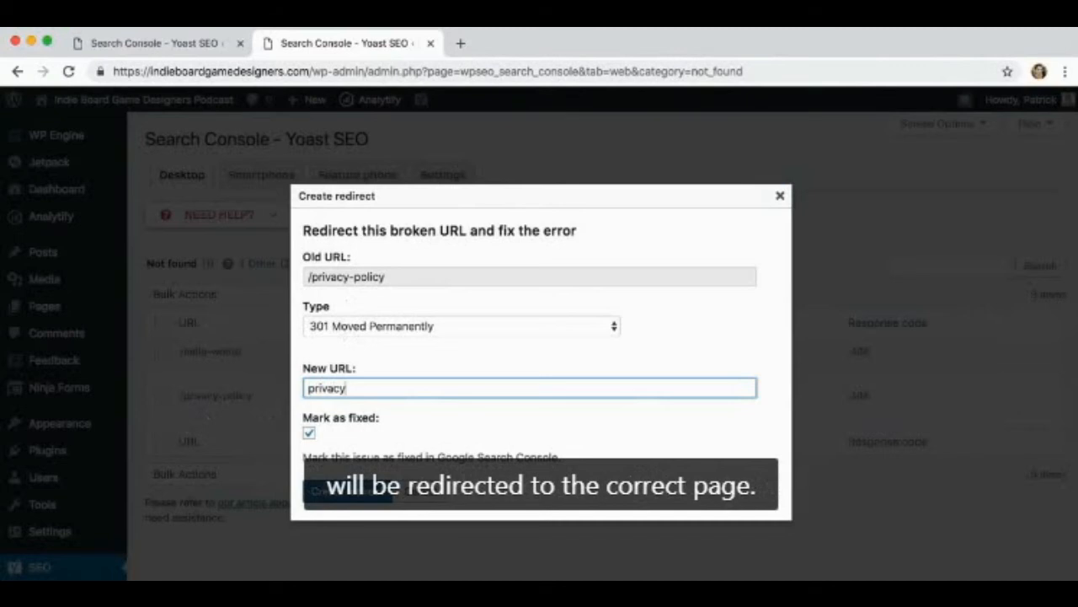
{"action": "left_click", "coordinate": [328, 494]}
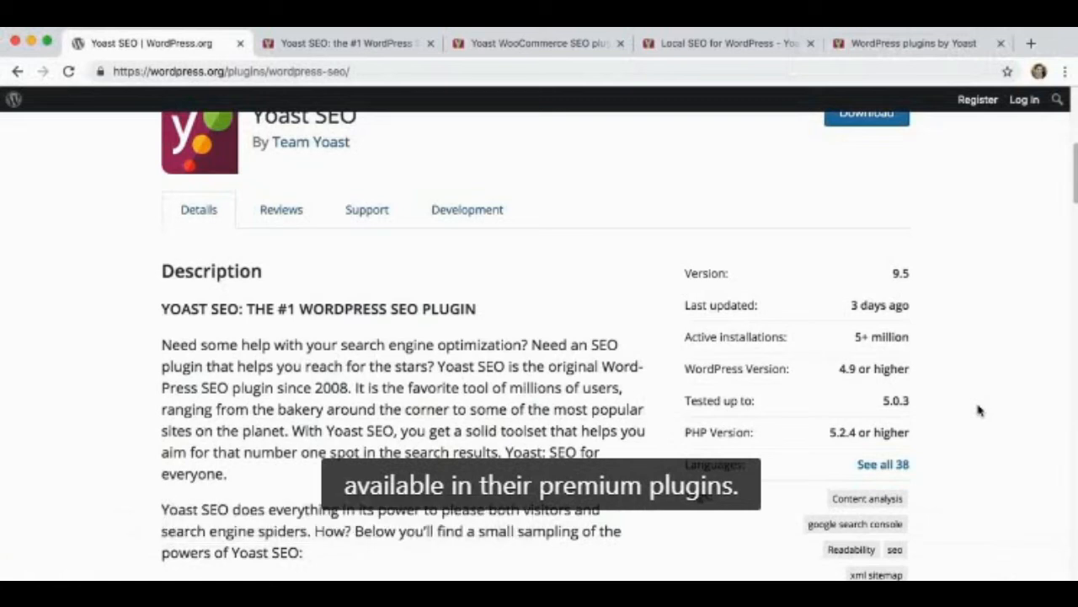
Review the comparison of Yoast SEO Premium and free features on the Yoast SEO plugin page
{"action": "left_click", "coordinate": [365, 44]}
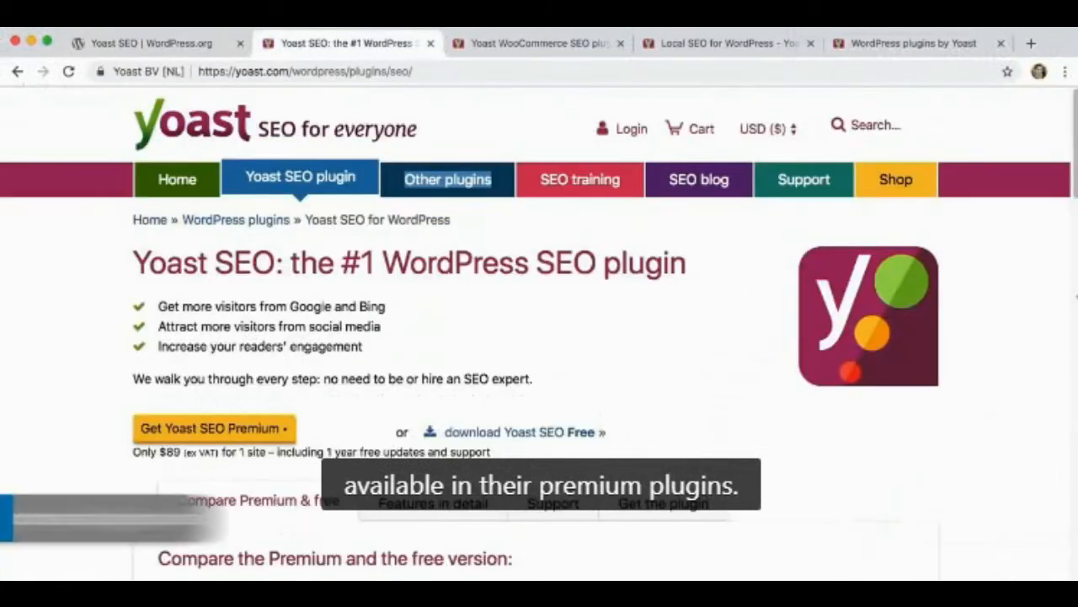
{"action": "left_click", "coordinate": [1041, 308]}
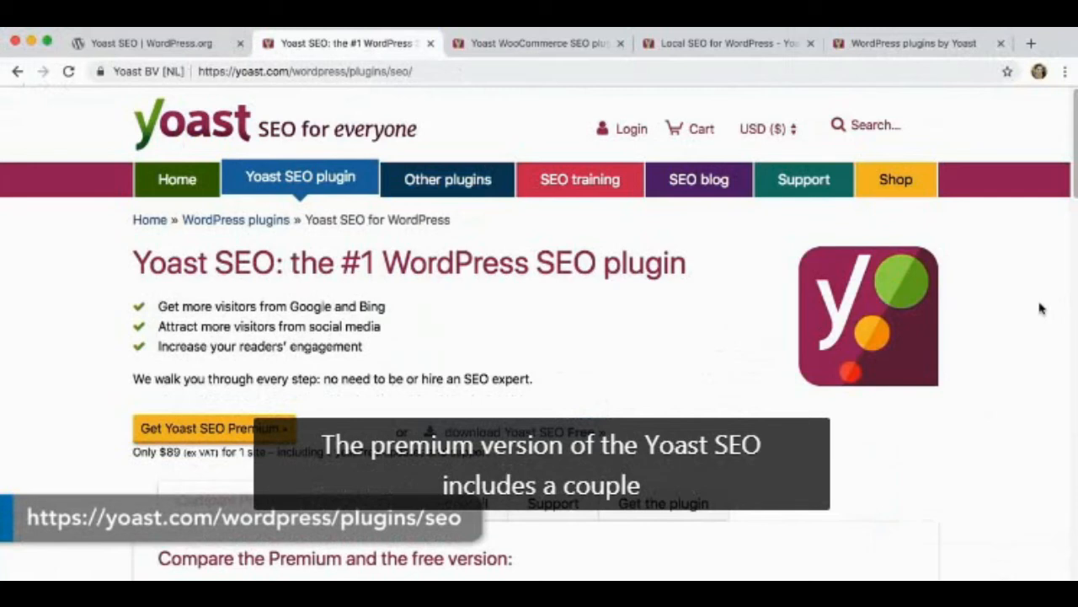
{"action": "scroll", "coordinate": [1041, 309], "scroll_direction": "down", "scroll_amount": 3}
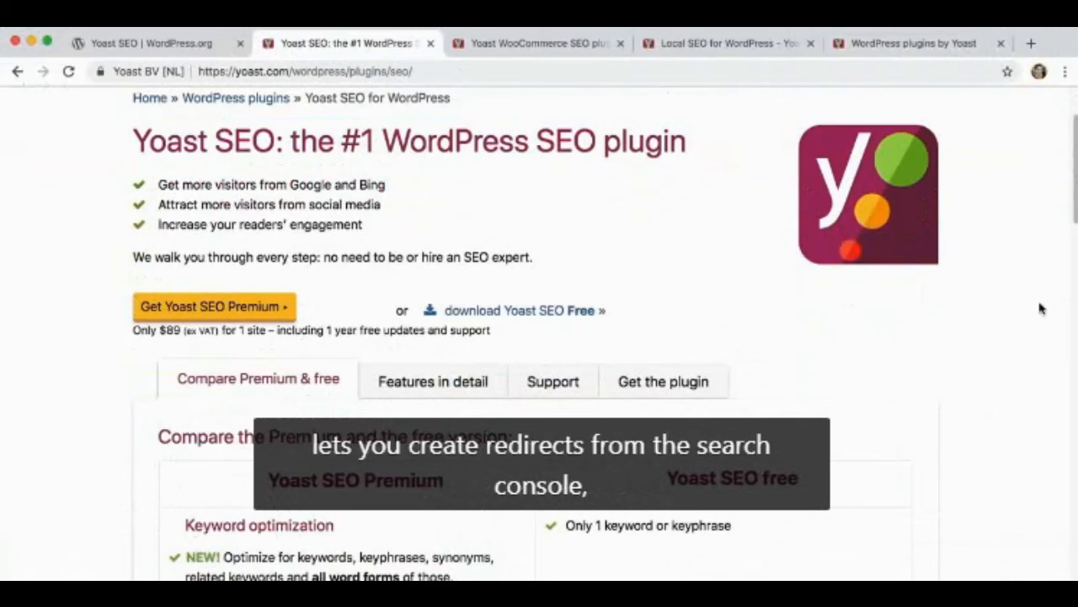
{"action": "scroll", "coordinate": [1040, 309], "scroll_direction": "down", "scroll_amount": 3}
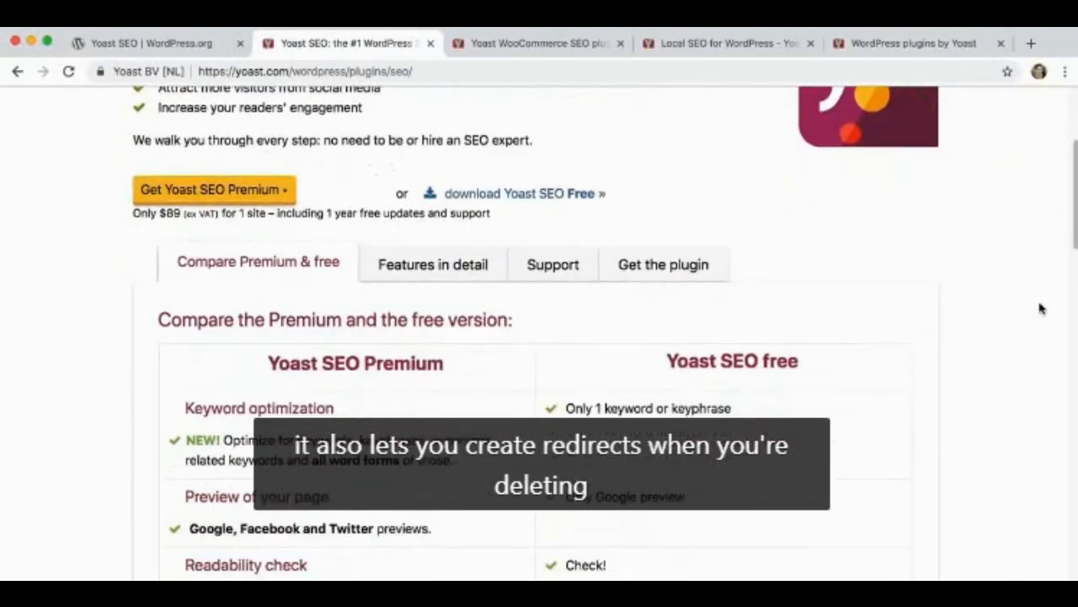
{"action": "scroll", "coordinate": [1040, 308], "scroll_direction": "down", "scroll_amount": 5}
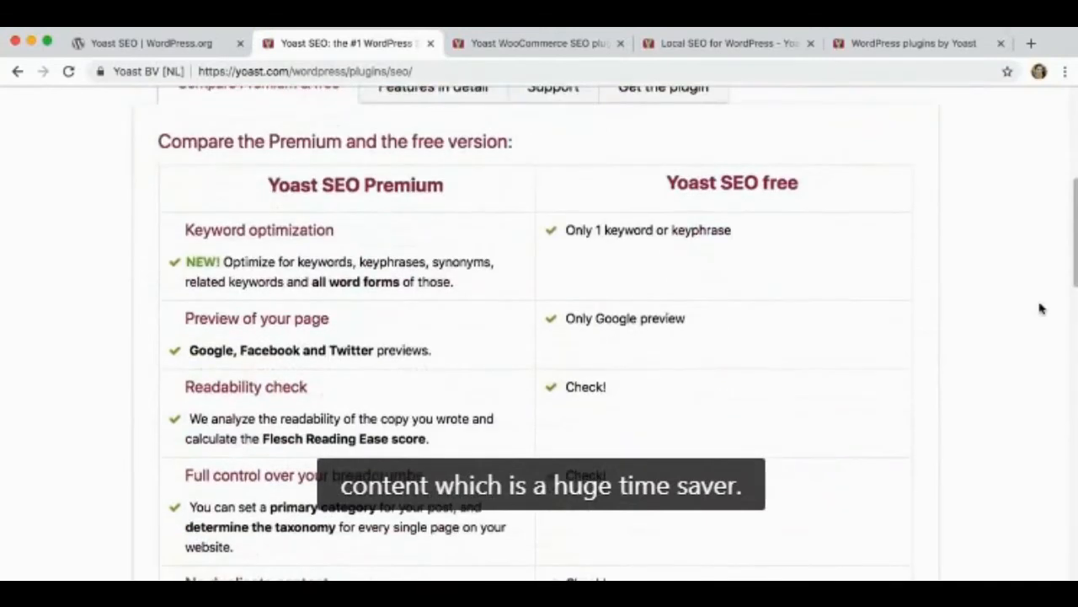
{"action": "scroll", "coordinate": [1041, 309], "scroll_direction": "down", "scroll_amount": 1}
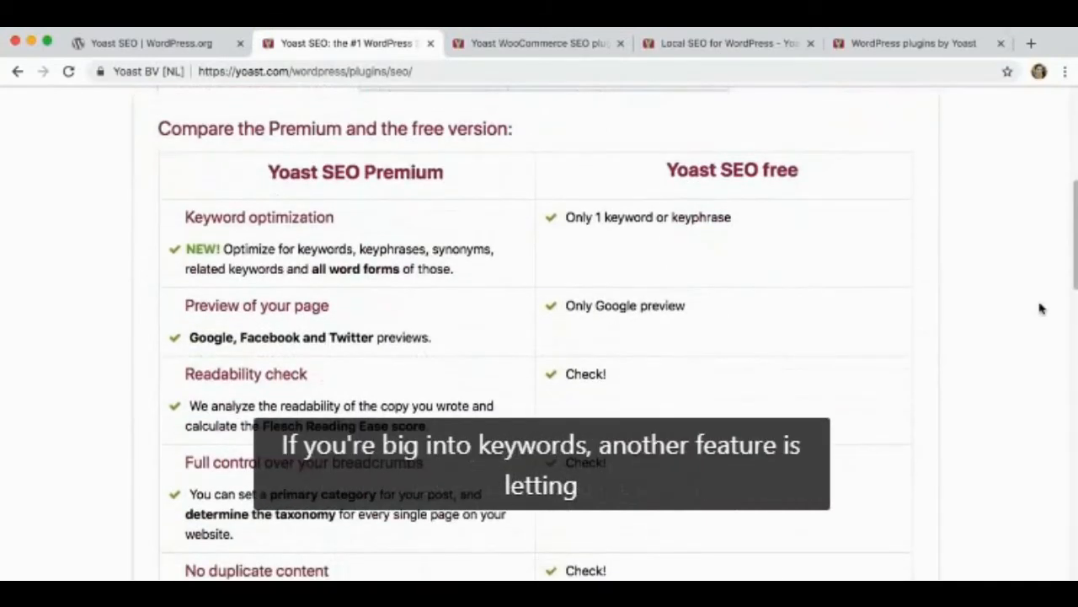
{"action": "scroll", "coordinate": [1040, 309], "scroll_direction": "down", "scroll_amount": 2}
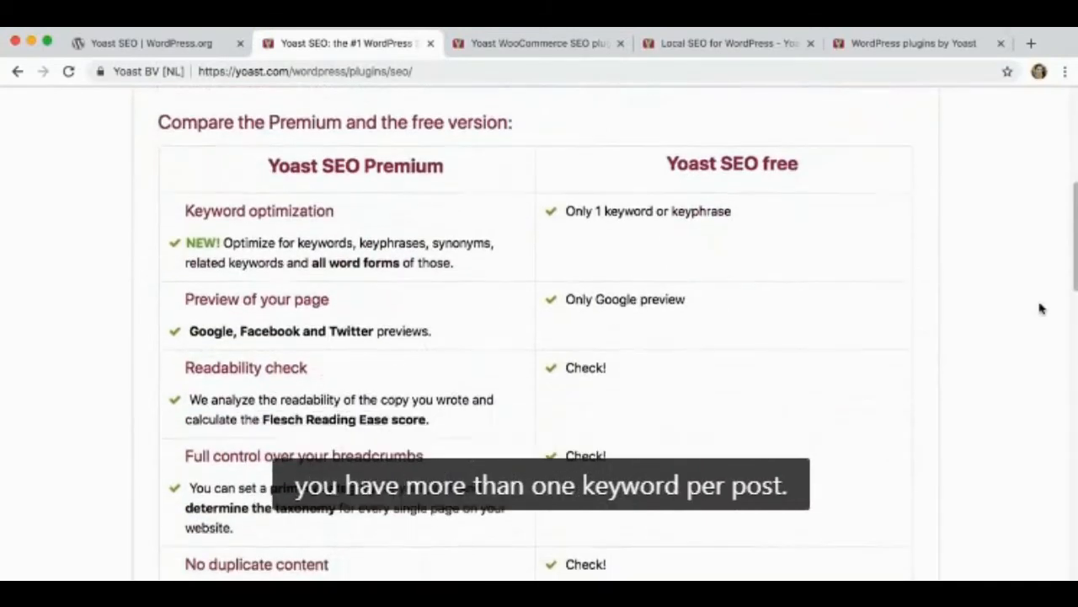
{"action": "scroll", "coordinate": [1040, 308], "scroll_direction": "down", "scroll_amount": 1}
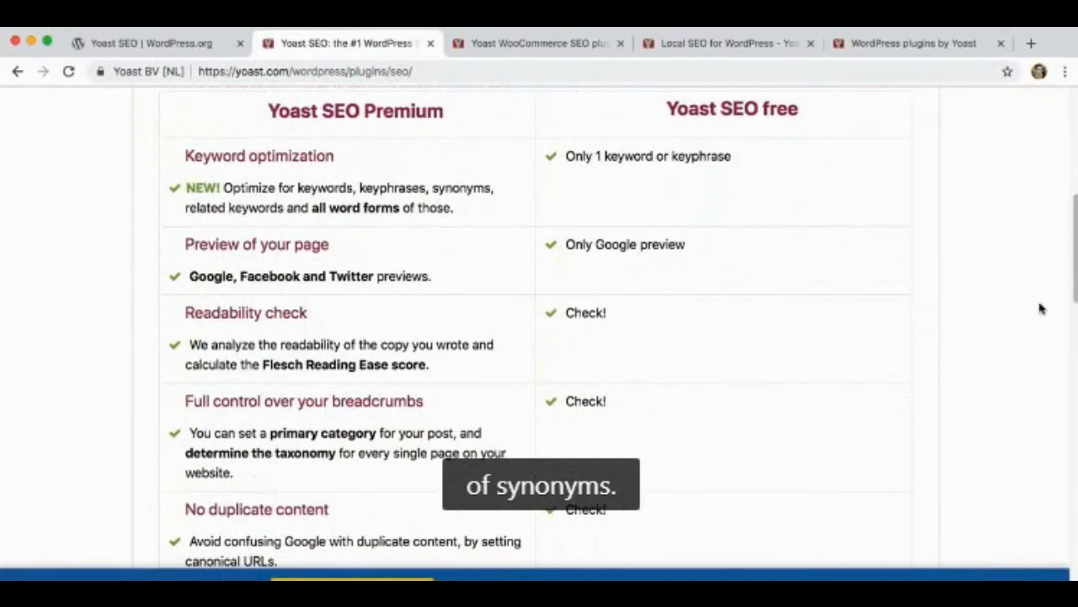
{"action": "scroll", "coordinate": [1040, 308], "scroll_direction": "down", "scroll_amount": 8}
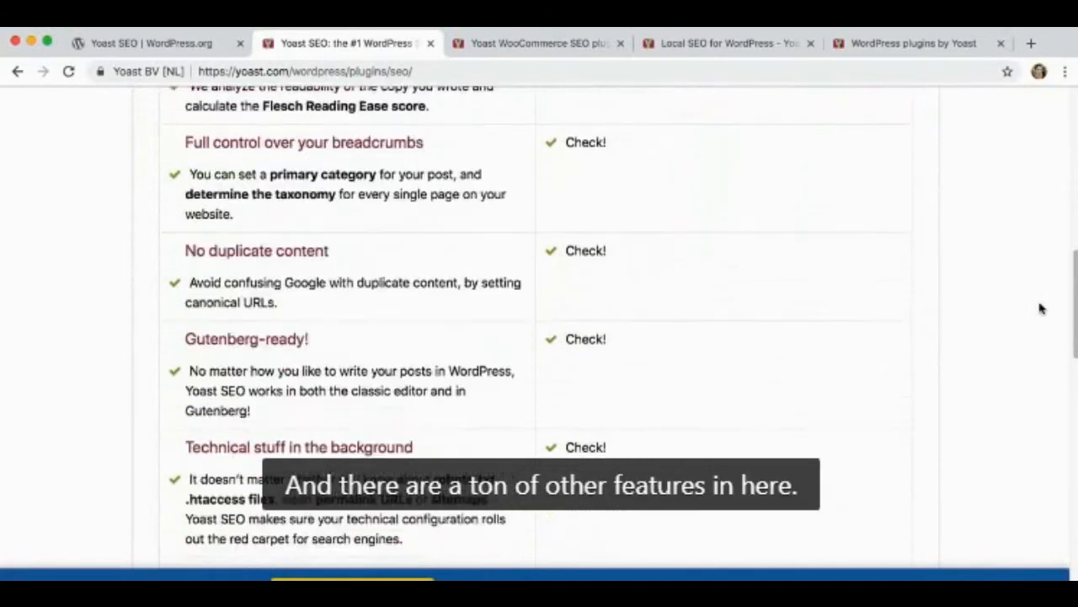
{"action": "scroll", "coordinate": [1040, 309], "scroll_direction": "down", "scroll_amount": 4}
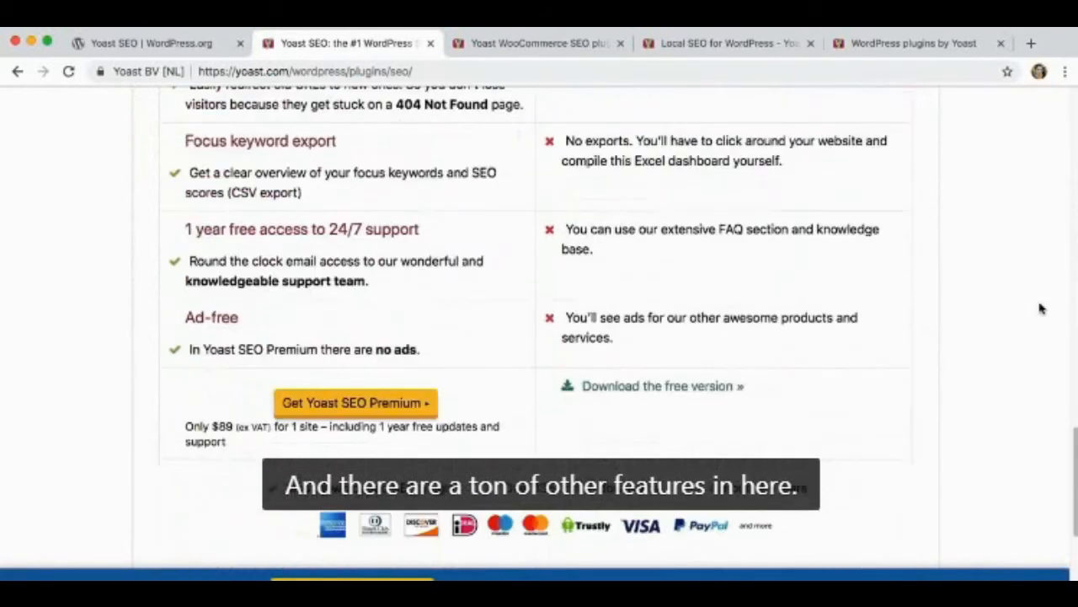
Review the Yoast WooCommerce SEO plugin page, including its comparison of article pins and rich pins
{"action": "left_click", "coordinate": [578, 43]}
{"action": "scroll", "coordinate": [915, 226], "scroll_direction": "up", "scroll_amount": 15}
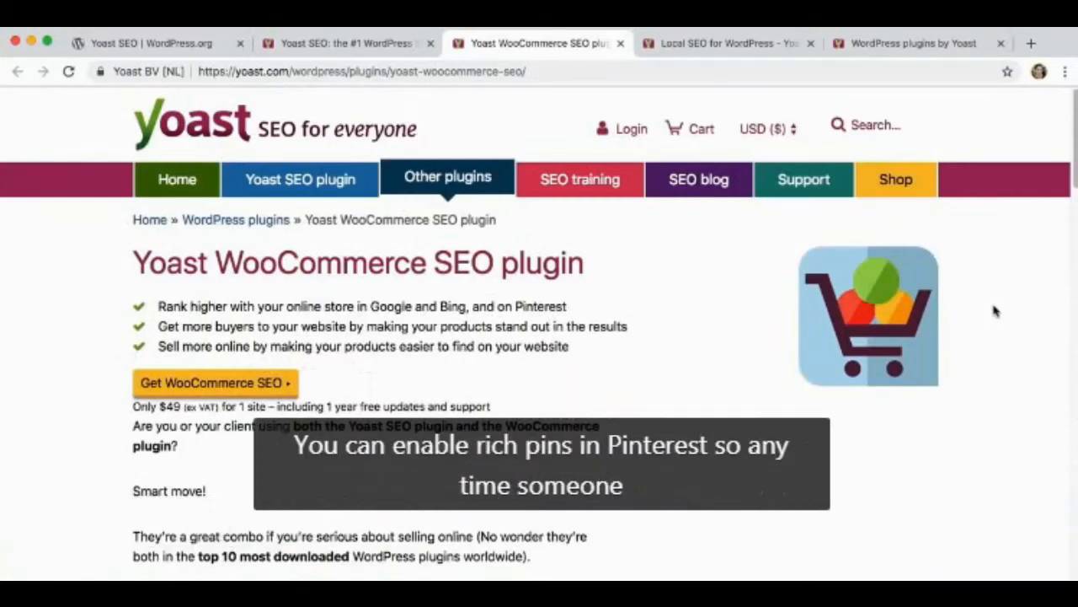
{"action": "scroll", "coordinate": [994, 311], "scroll_direction": "down", "scroll_amount": 3}
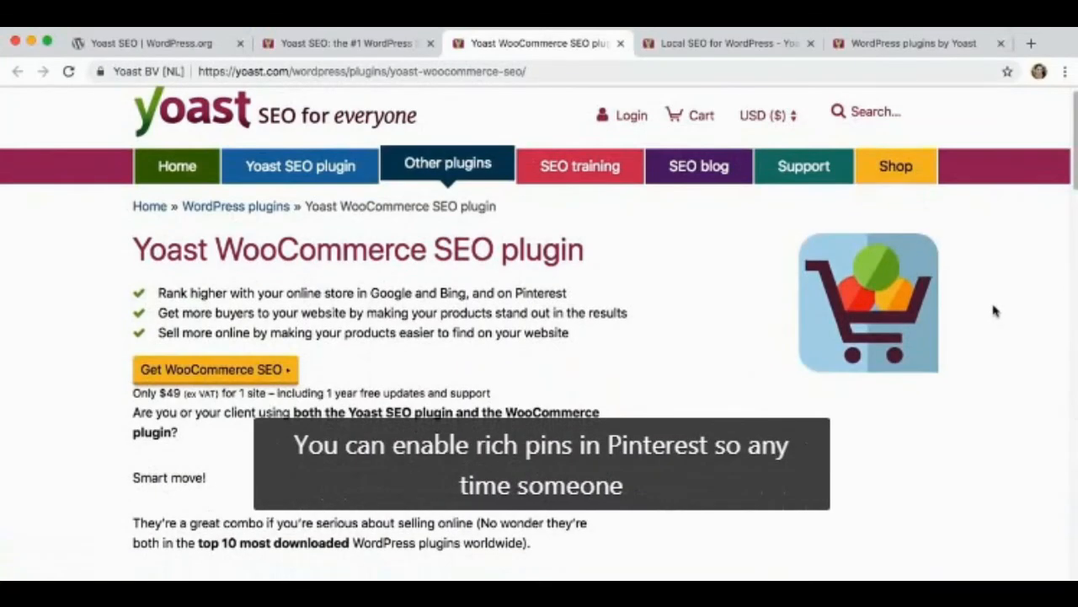
{"action": "scroll", "coordinate": [994, 312], "scroll_direction": "down", "scroll_amount": 1}
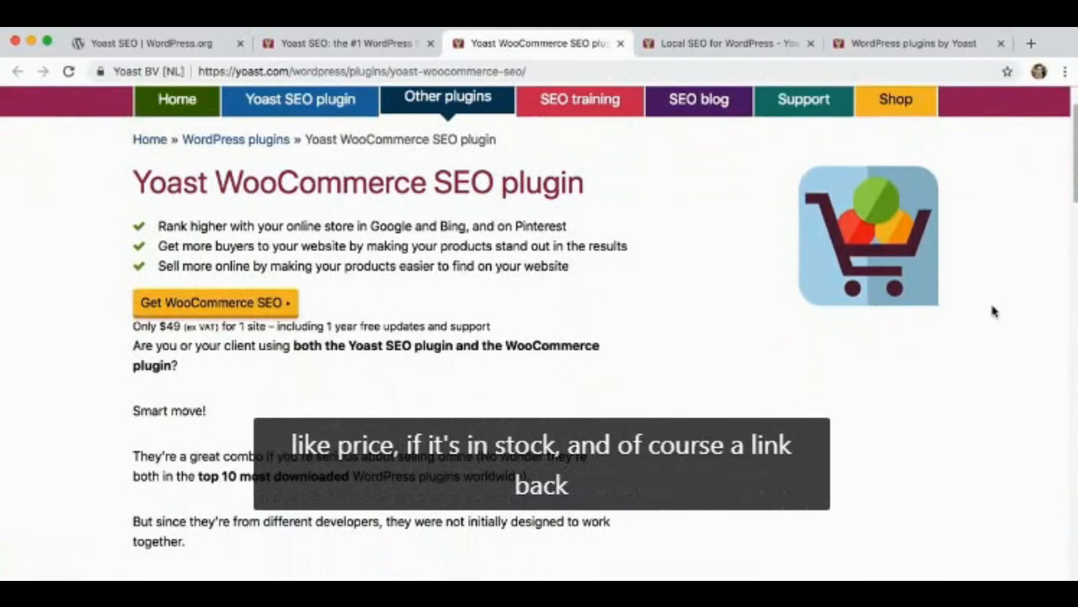
{"action": "scroll", "coordinate": [994, 312], "scroll_direction": "down", "scroll_amount": 10}
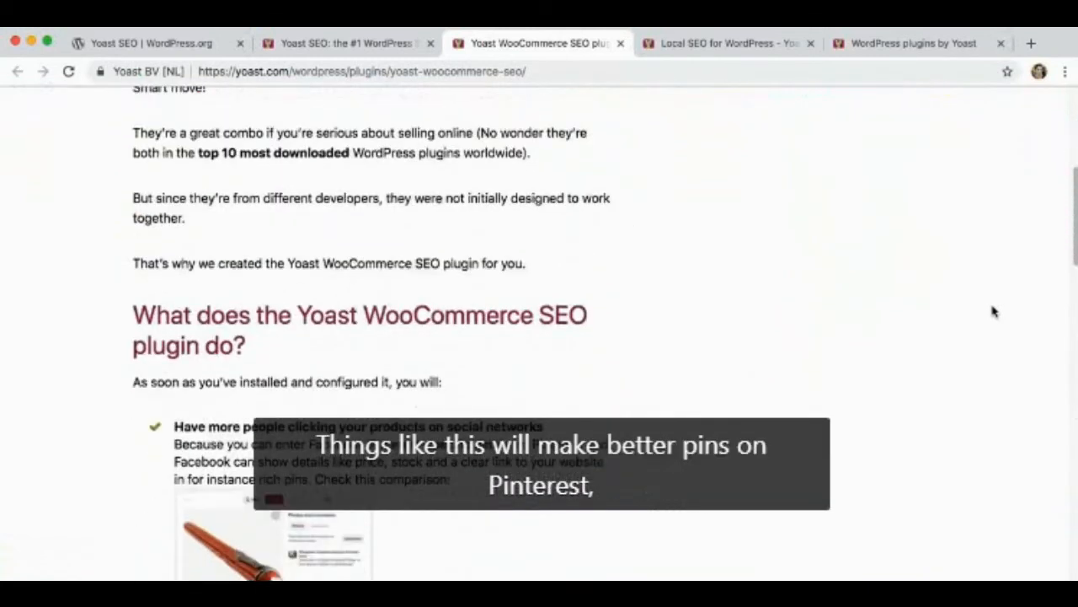
{"action": "scroll", "coordinate": [994, 311], "scroll_direction": "down", "scroll_amount": 9}
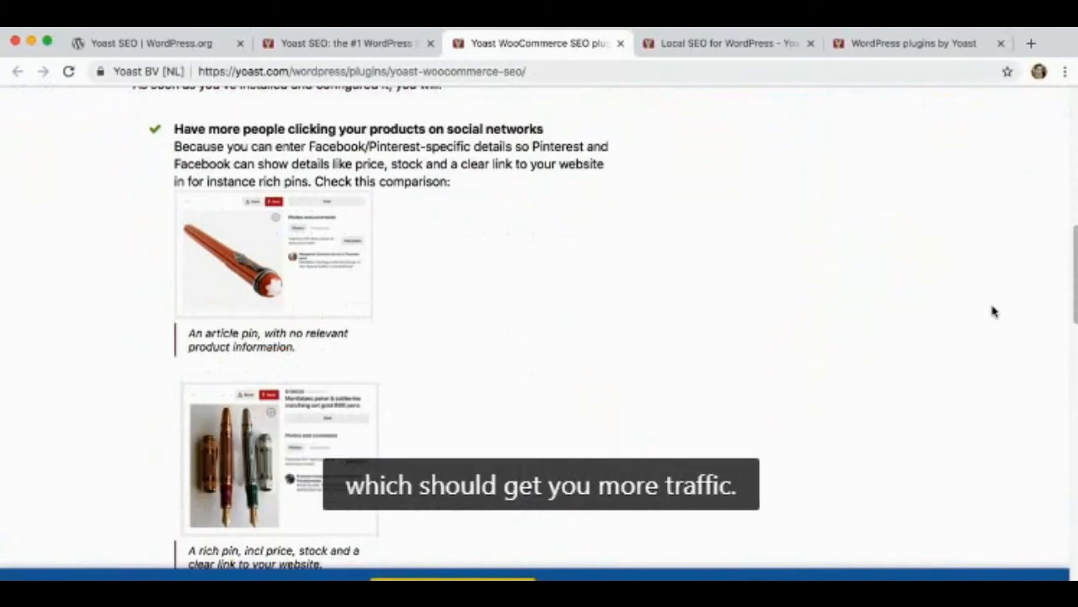
Review the breadcrumb, sitemap and editing benefits on the Yoast WooCommerce SEO plugin page, down to its pricing
{"action": "scroll", "coordinate": [994, 312], "scroll_direction": "down", "scroll_amount": 6}
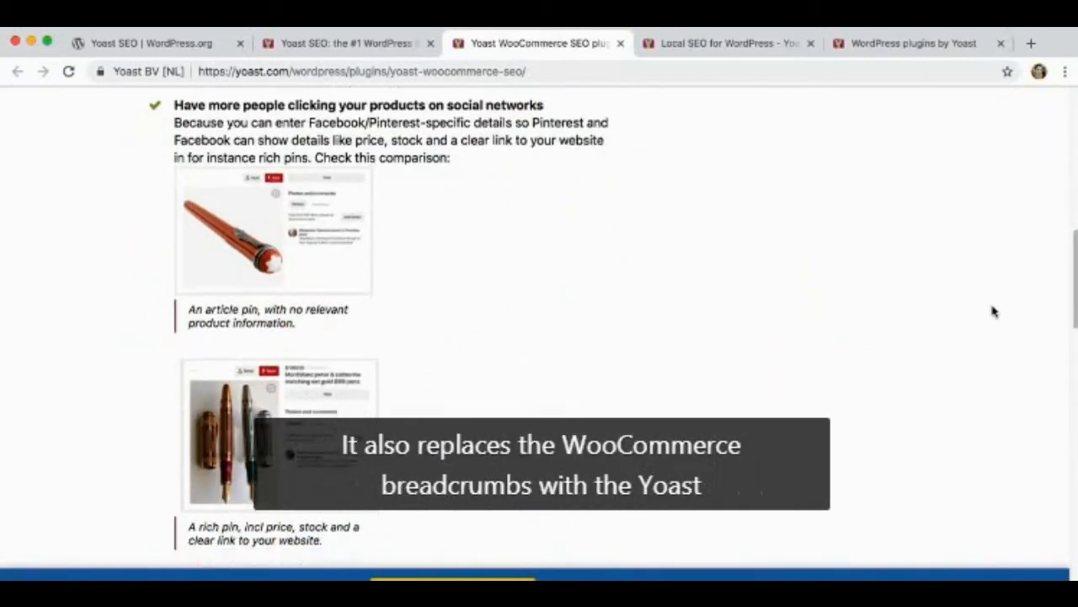
{"action": "scroll", "coordinate": [994, 312], "scroll_direction": "down", "scroll_amount": 1}
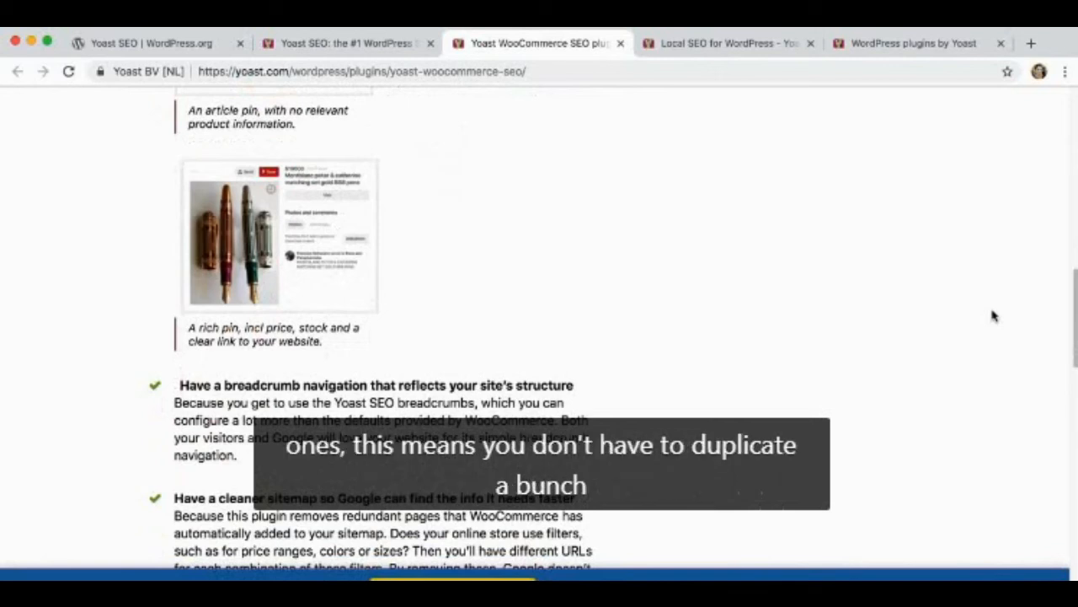
{"action": "scroll", "coordinate": [992, 315], "scroll_direction": "down", "scroll_amount": 3}
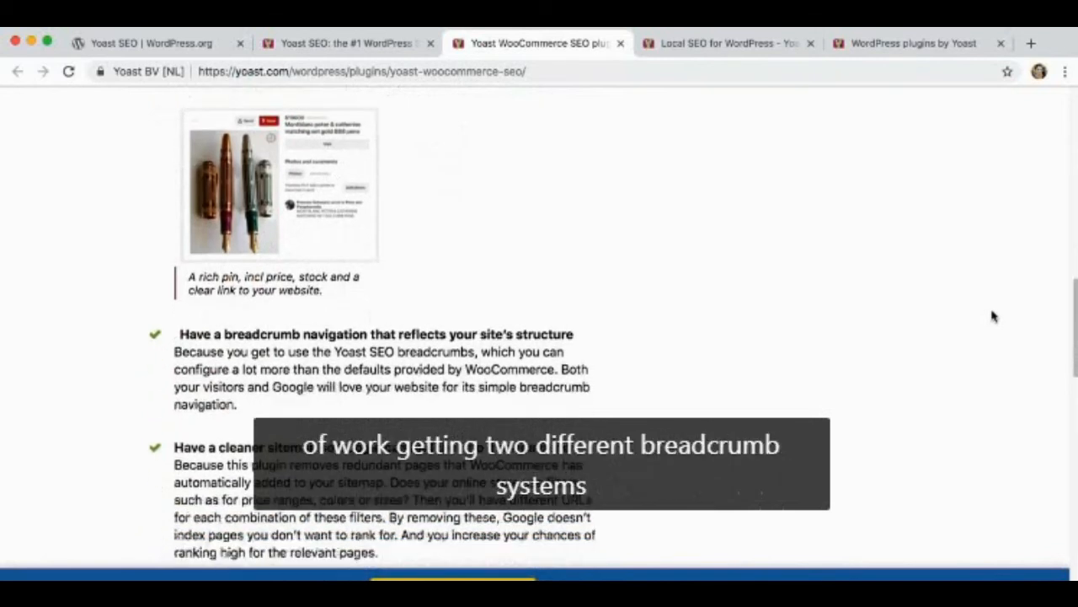
{"action": "scroll", "coordinate": [992, 315], "scroll_direction": "down", "scroll_amount": 10}
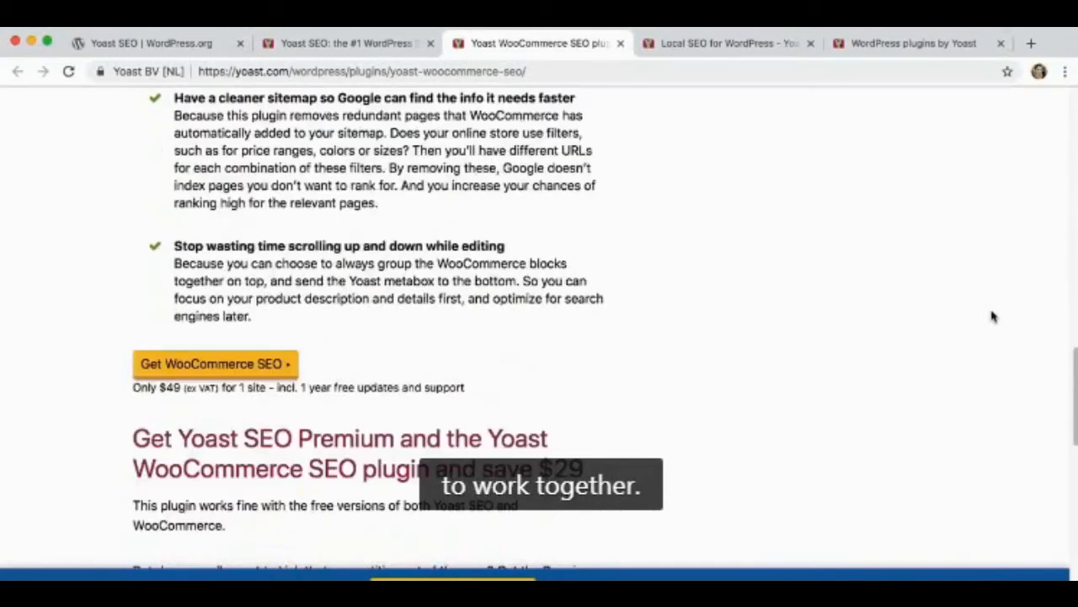
Review the Local SEO for WordPress plugin page, including what the plugin does and the business details it handles
{"action": "left_click", "coordinate": [753, 42]}
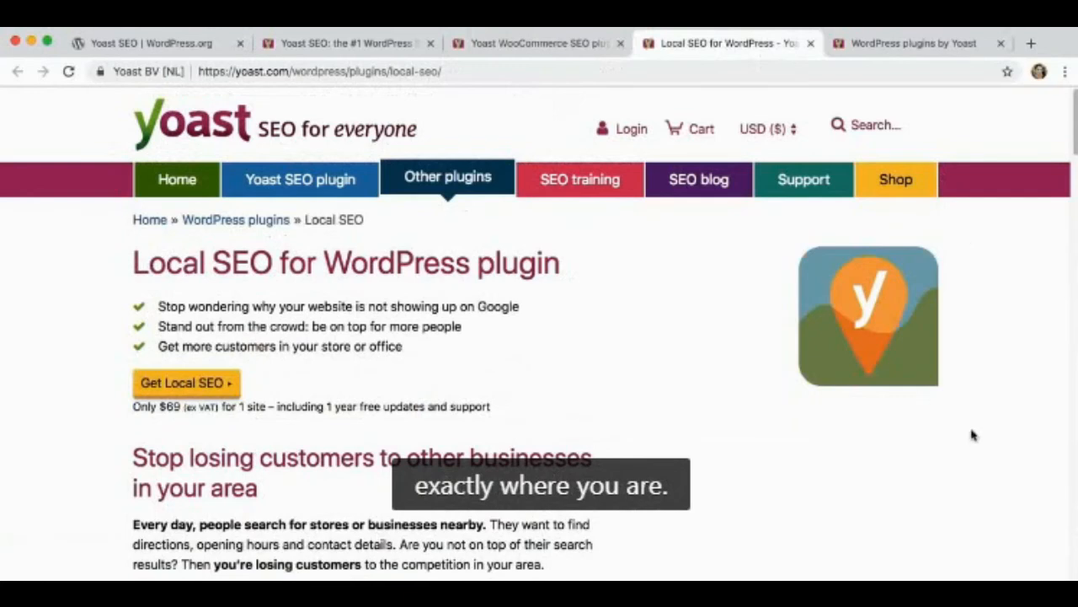
{"action": "scroll", "coordinate": [971, 433], "scroll_direction": "down", "scroll_amount": 6}
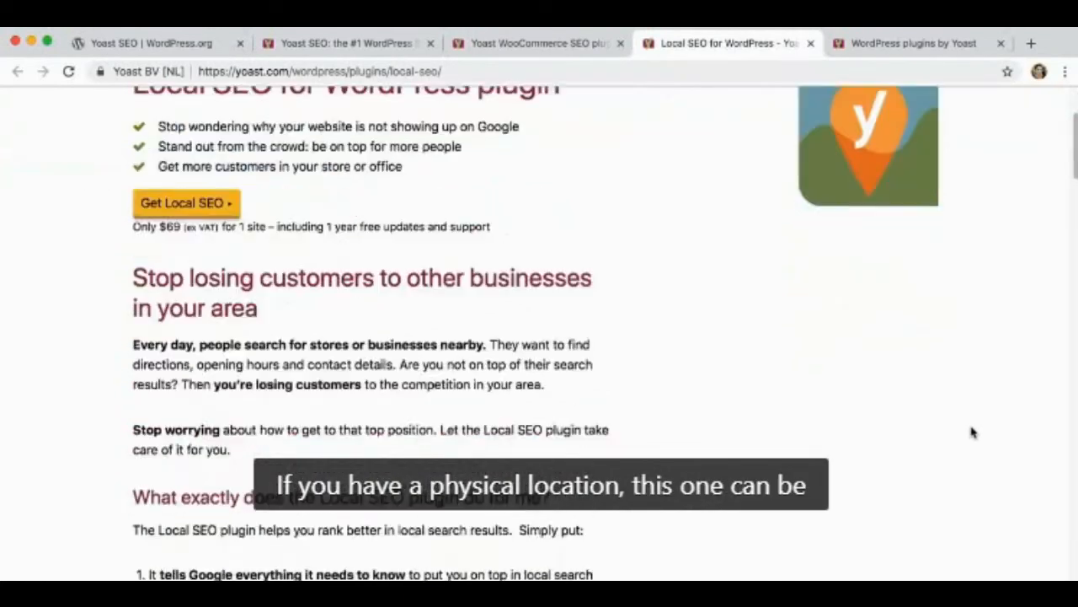
{"action": "scroll", "coordinate": [971, 432], "scroll_direction": "down", "scroll_amount": 5}
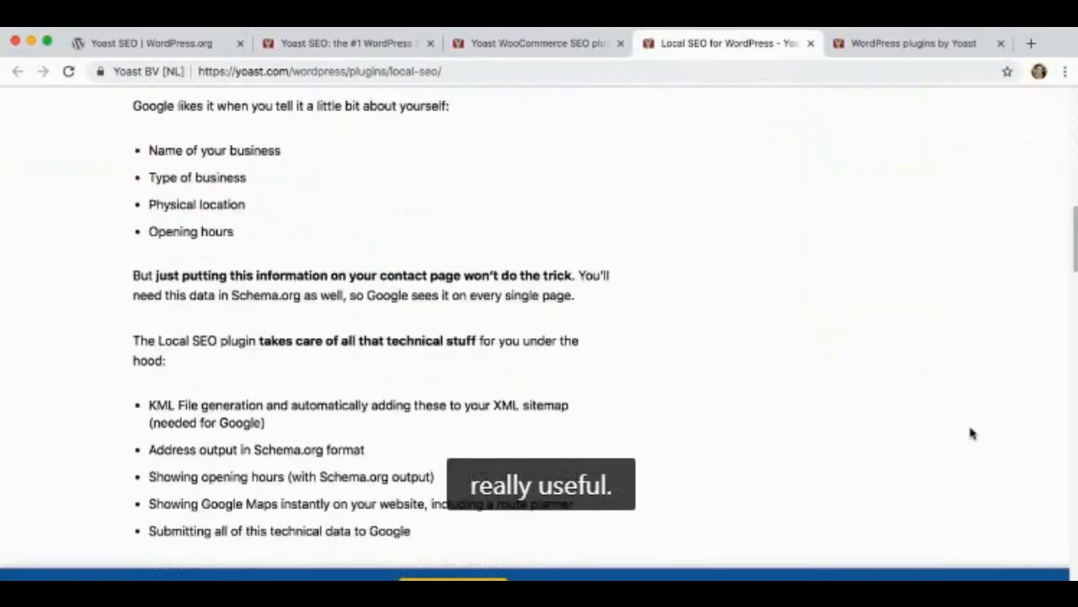
{"action": "scroll", "coordinate": [971, 433], "scroll_direction": "up", "scroll_amount": 10}
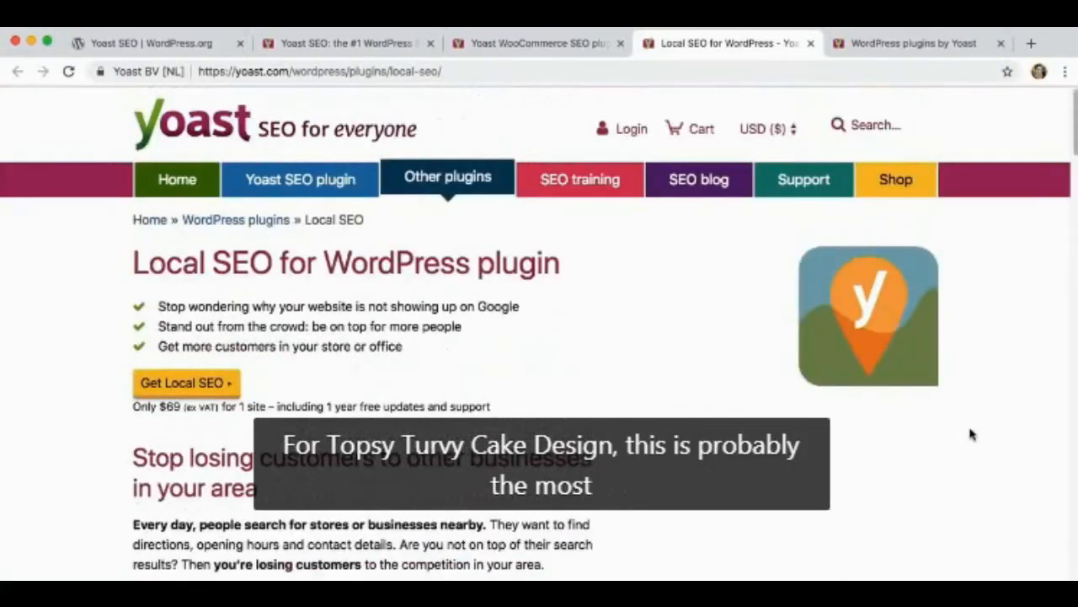
{"action": "scroll", "coordinate": [972, 434], "scroll_direction": "down", "scroll_amount": 4}
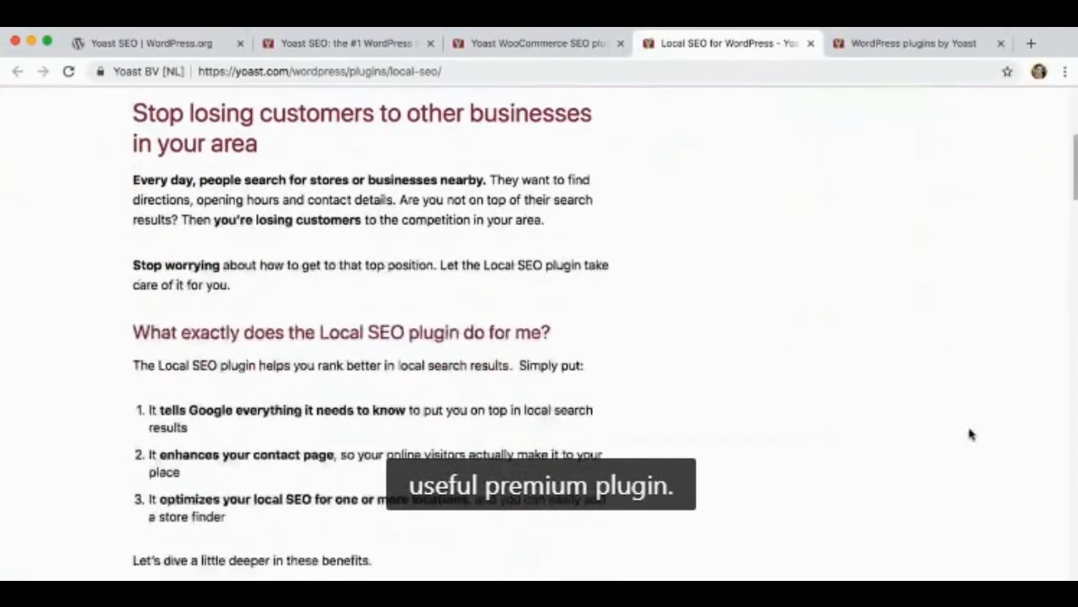
Review the SEO plugins offered on Yoast's WordPress plugins overview page
{"action": "left_click", "coordinate": [852, 44]}
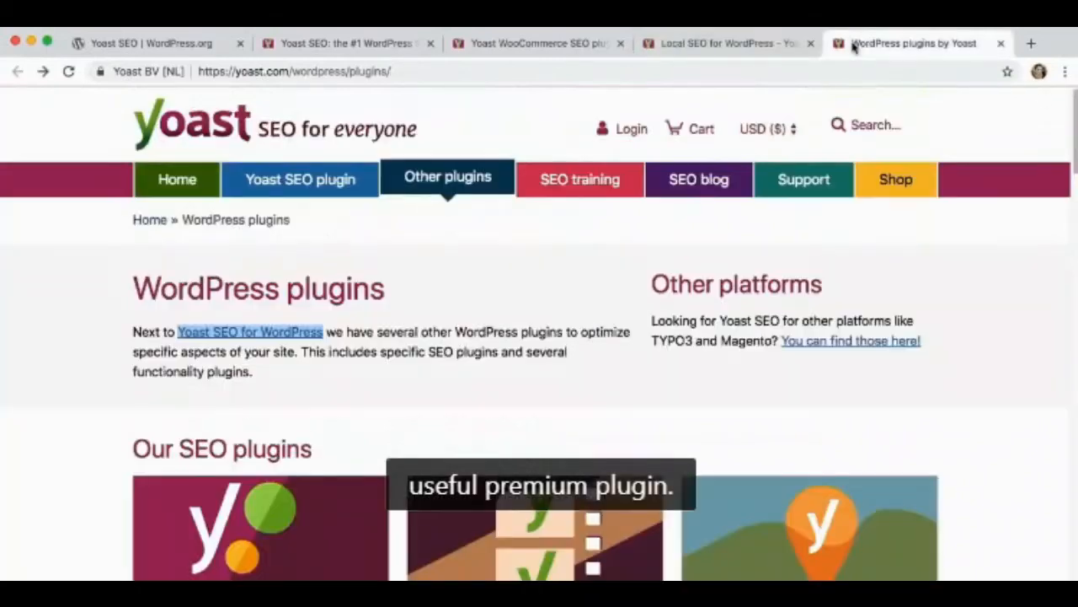
{"action": "scroll", "coordinate": [992, 332], "scroll_direction": "down", "scroll_amount": 3}
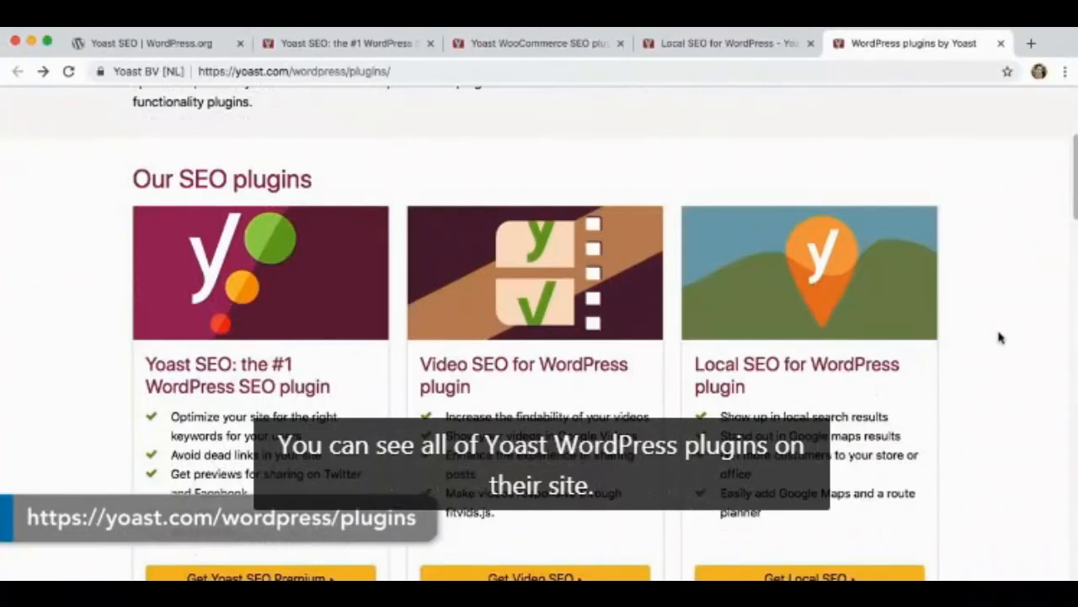
{"action": "scroll", "coordinate": [999, 338], "scroll_direction": "down", "scroll_amount": 1}
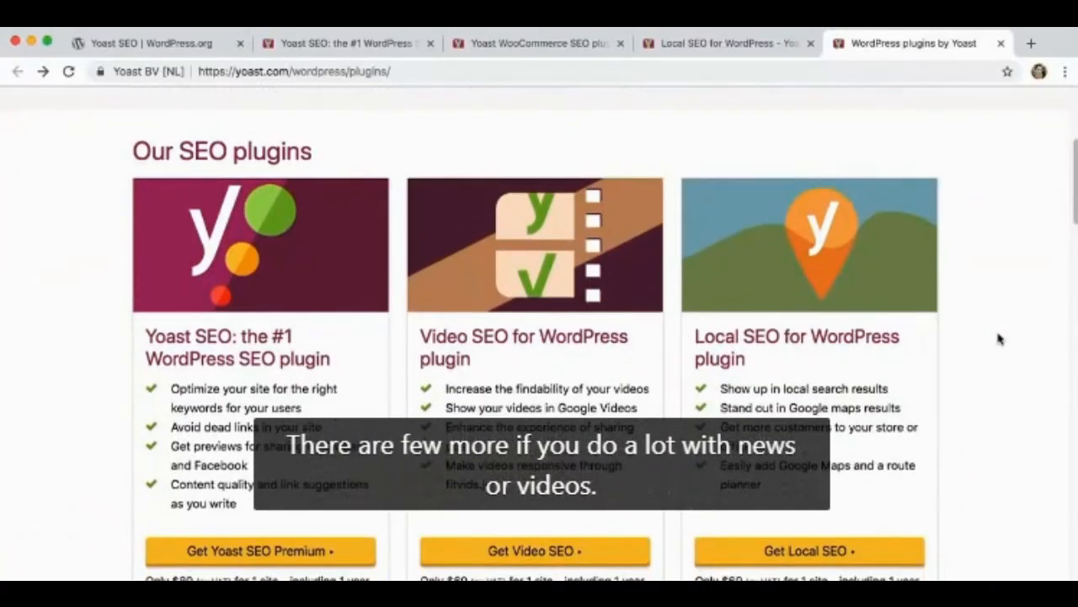
{"action": "scroll", "coordinate": [1000, 334], "scroll_direction": "down", "scroll_amount": 3}
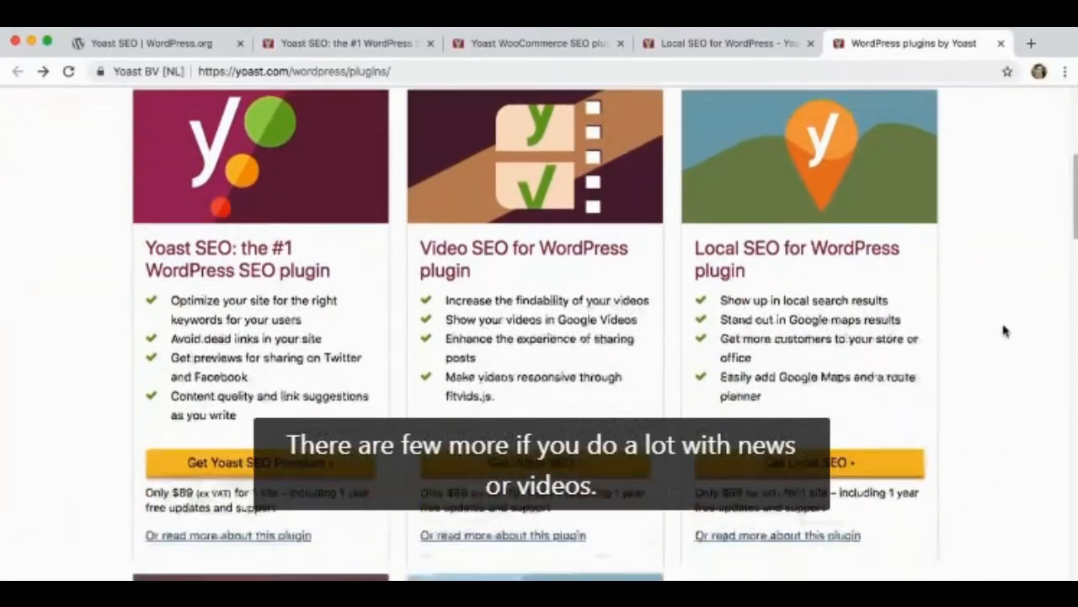
{"action": "scroll", "coordinate": [1003, 333], "scroll_direction": "down", "scroll_amount": 3}
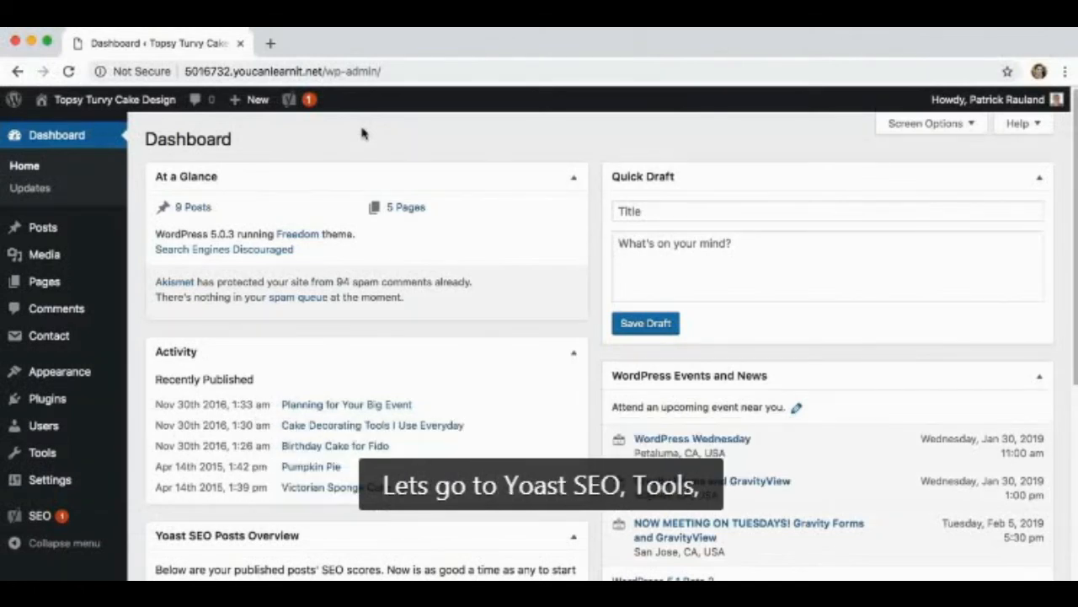
Export the site's Yoast SEO settings as text with Yoast's Import and Export tool
{"action": "mouse_move", "coordinate": [71, 515]}
{"action": "left_click", "coordinate": [152, 527]}
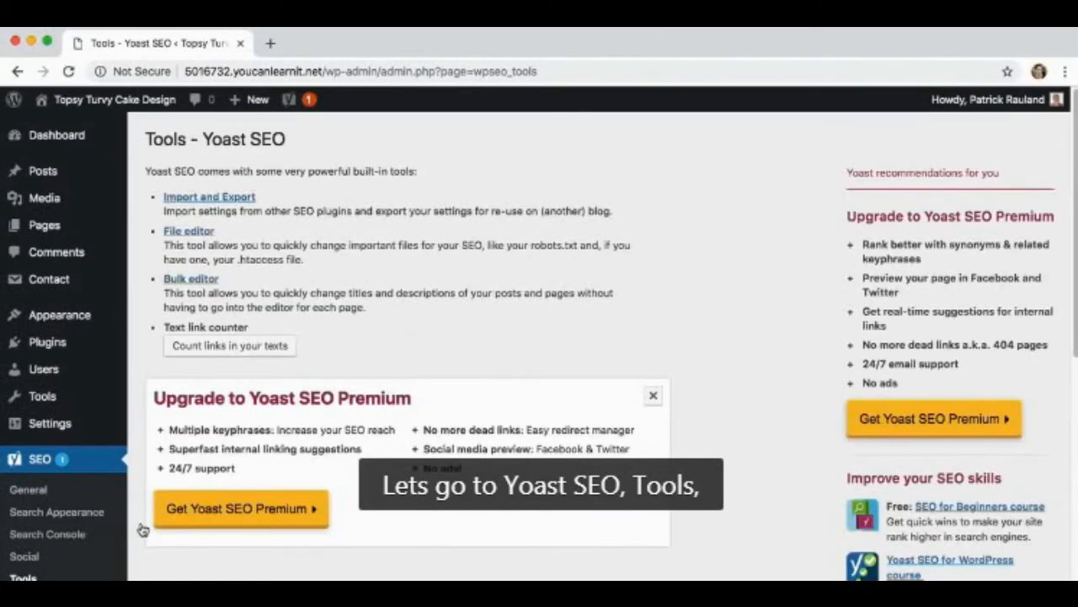
{"action": "left_click", "coordinate": [199, 200]}
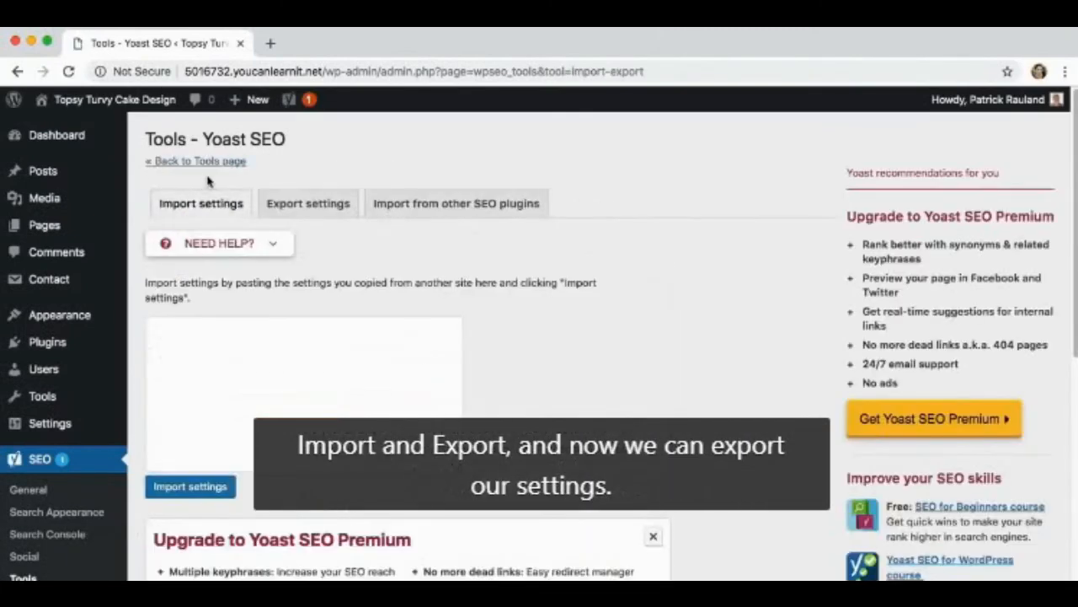
{"action": "left_click", "coordinate": [308, 203]}
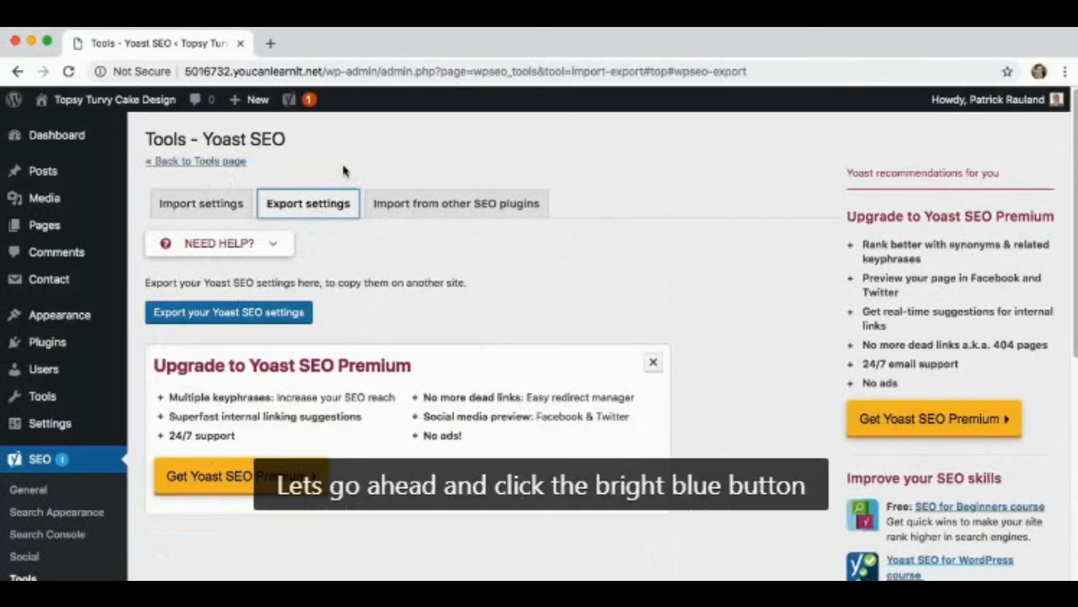
{"action": "left_click", "coordinate": [263, 311]}
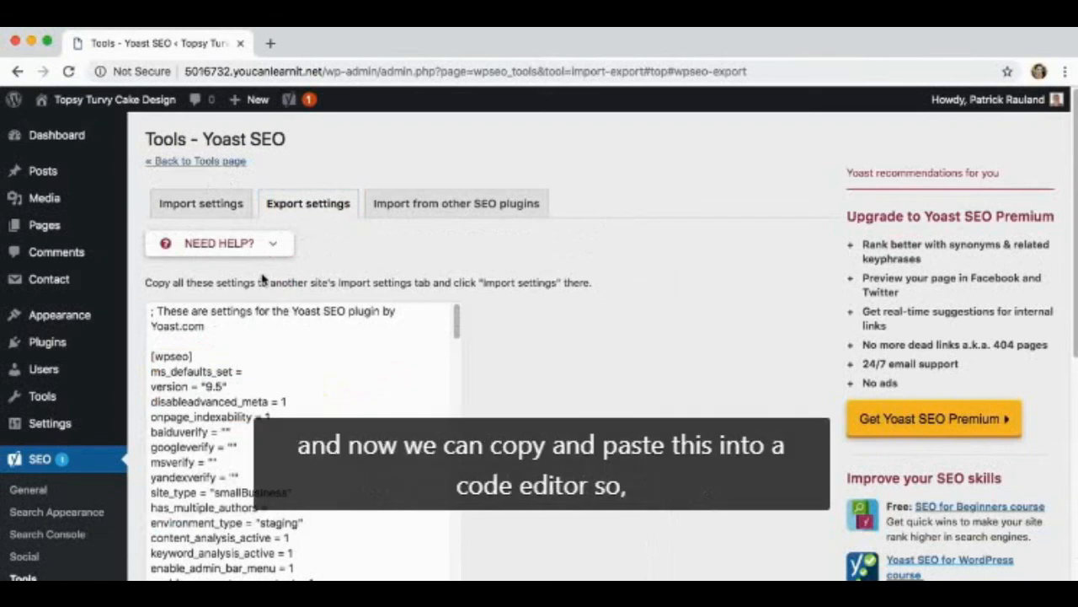
Copy all the exported Yoast settings into the blank untitled document in the code editor
{"action": "left_click", "coordinate": [290, 335]}
{"action": "key", "text": "super+a"}
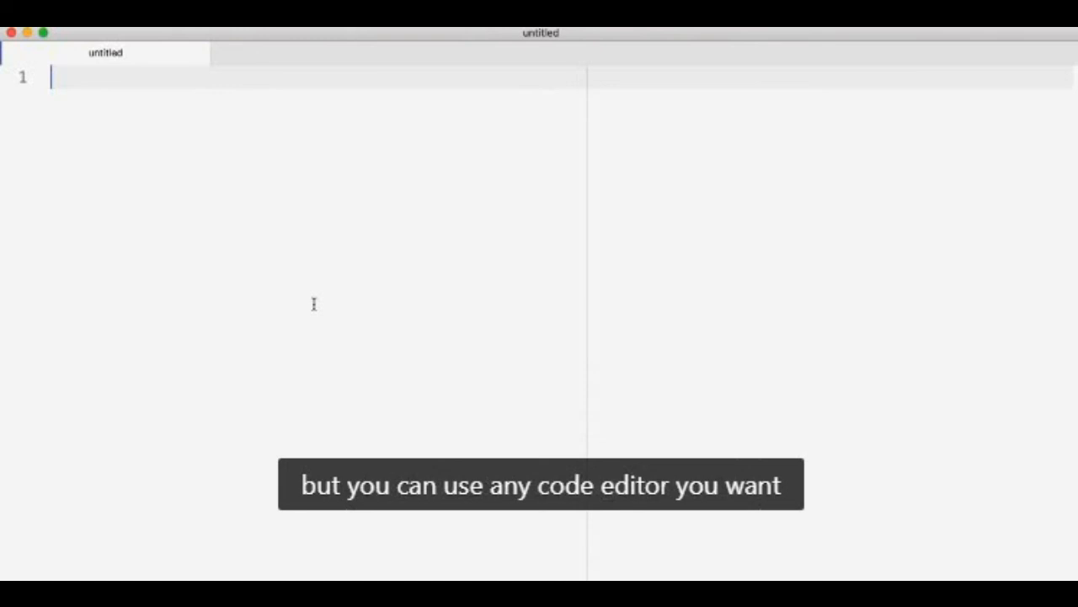
{"action": "key", "text": "super+v"}
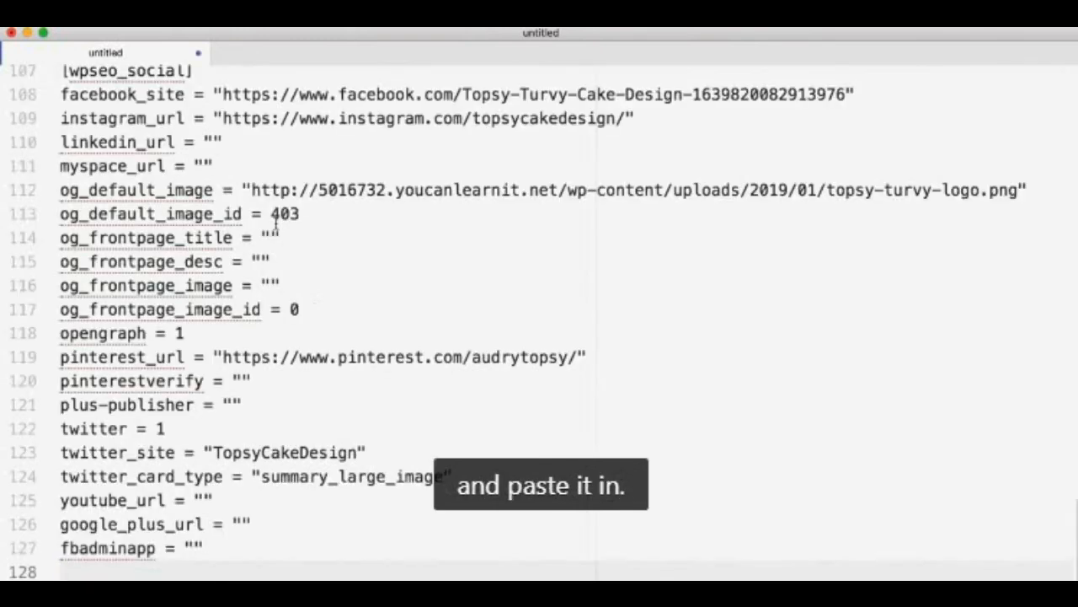
Clear the site_type value on line 12 of the exported settings, keeping the empty quotes
{"action": "scroll", "coordinate": [276, 226], "scroll_direction": "up", "scroll_amount": 20}
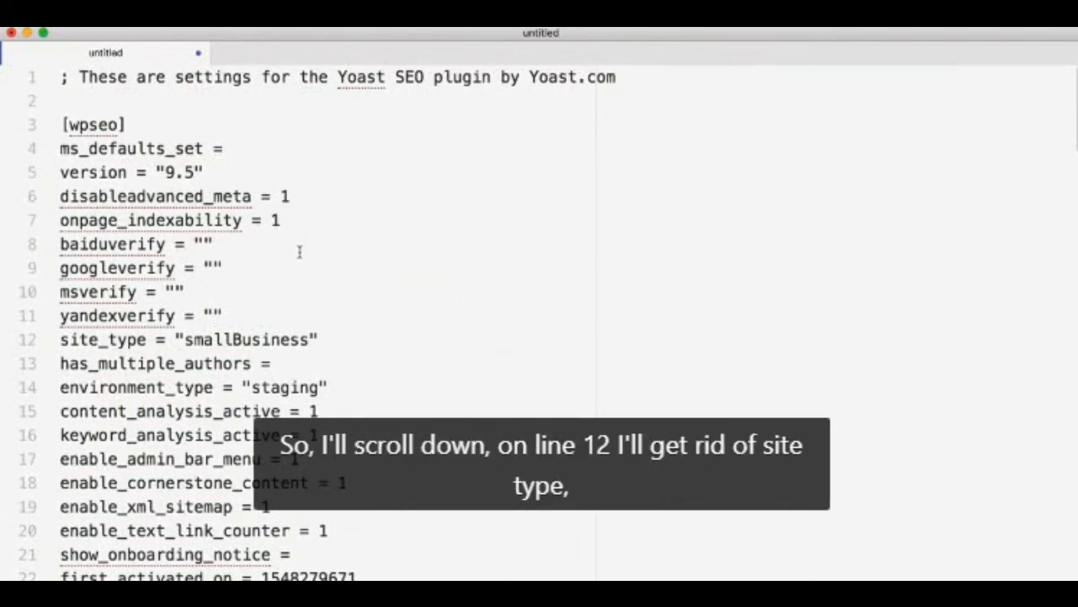
{"action": "scroll", "coordinate": [299, 255], "scroll_direction": "down", "scroll_amount": 3}
{"action": "double_click", "coordinate": [246, 224]}
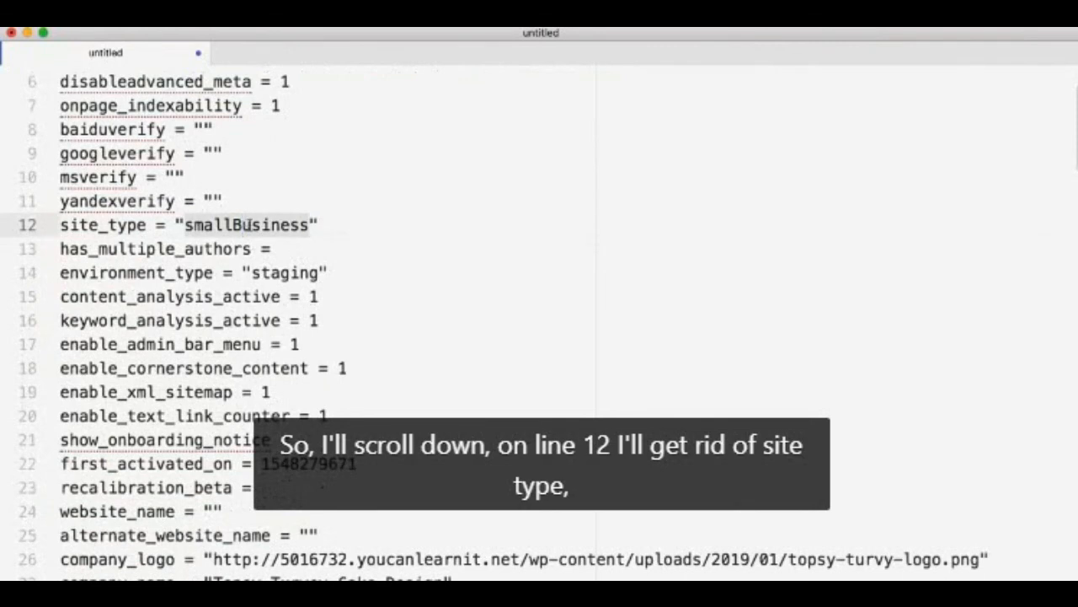
{"action": "key", "text": "BackSpace"}
Keep environment_type as staging on line 14 and clear the first_activated_on value on line 22
{"action": "scroll", "coordinate": [274, 258], "scroll_direction": "down", "scroll_amount": 1}
{"action": "scroll", "coordinate": [275, 259], "scroll_direction": "down", "scroll_amount": 1}
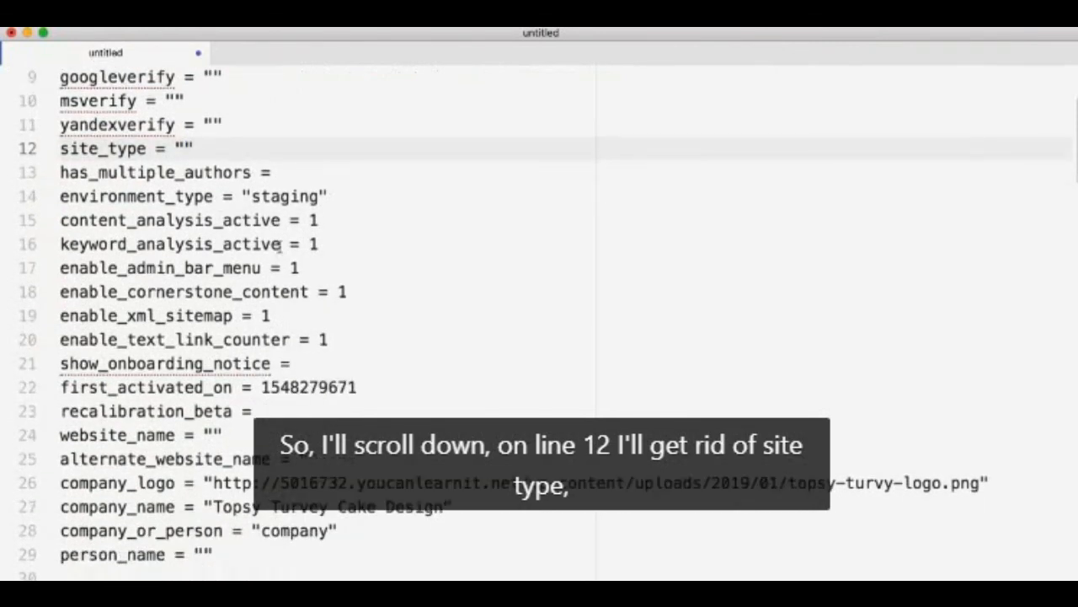
{"action": "scroll", "coordinate": [284, 207], "scroll_direction": "down", "scroll_amount": 1}
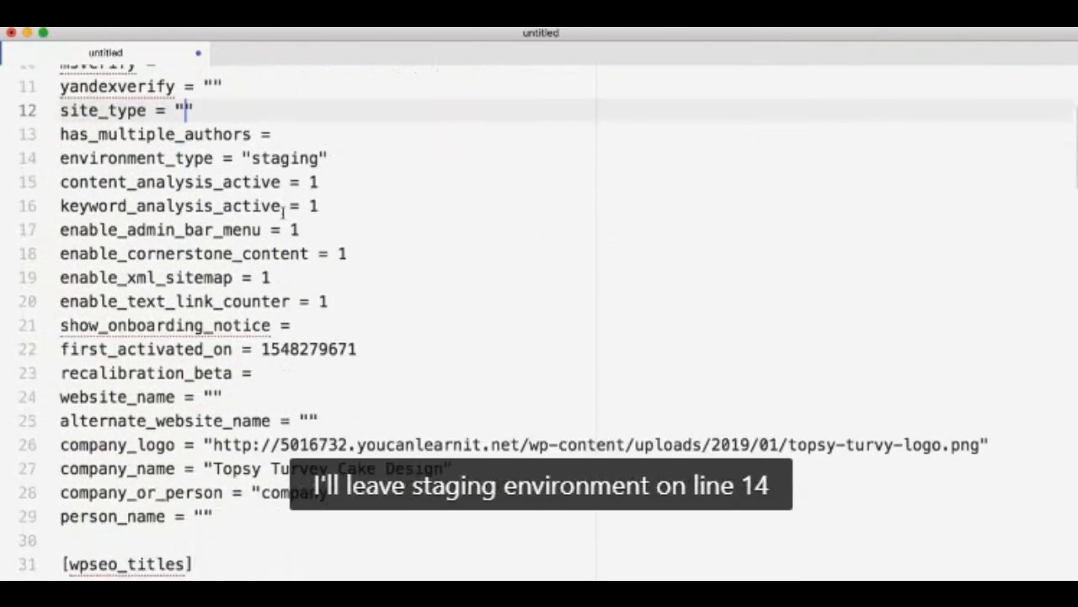
{"action": "double_click", "coordinate": [275, 160]}
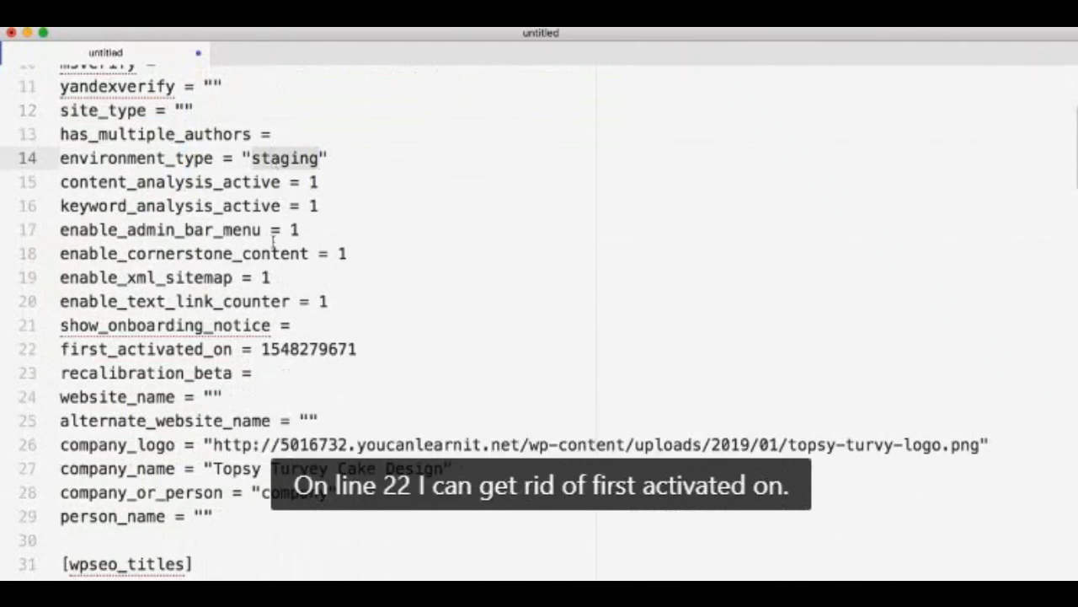
{"action": "double_click", "coordinate": [293, 349]}
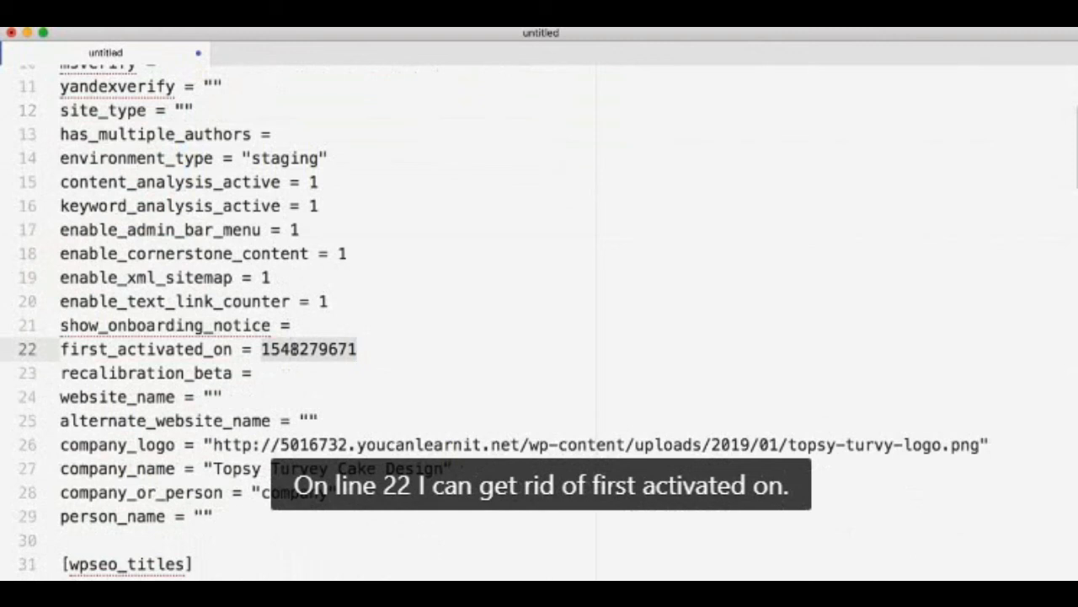
{"action": "key", "text": "BackSpace"}
Empty the company_logo, company_name and company_or_person values on lines 26 to 28, leaving only the quotes
{"action": "scroll", "coordinate": [289, 354], "scroll_direction": "down", "scroll_amount": 2}
{"action": "scroll", "coordinate": [289, 354], "scroll_direction": "down", "scroll_amount": 3}
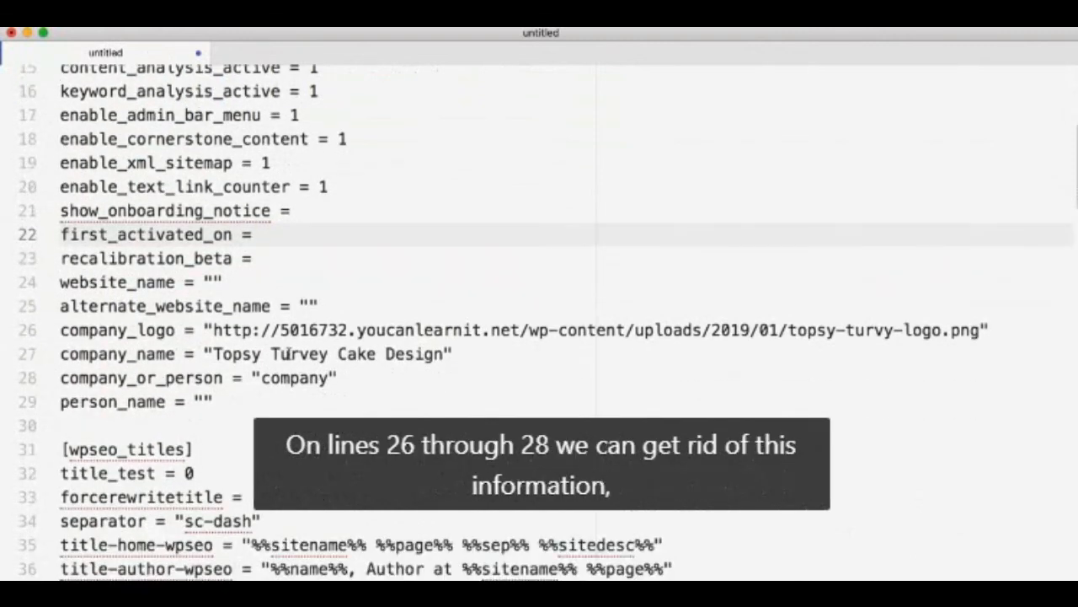
{"action": "left_click_drag", "start_coordinate": [215, 331], "coordinate": [975, 330]}
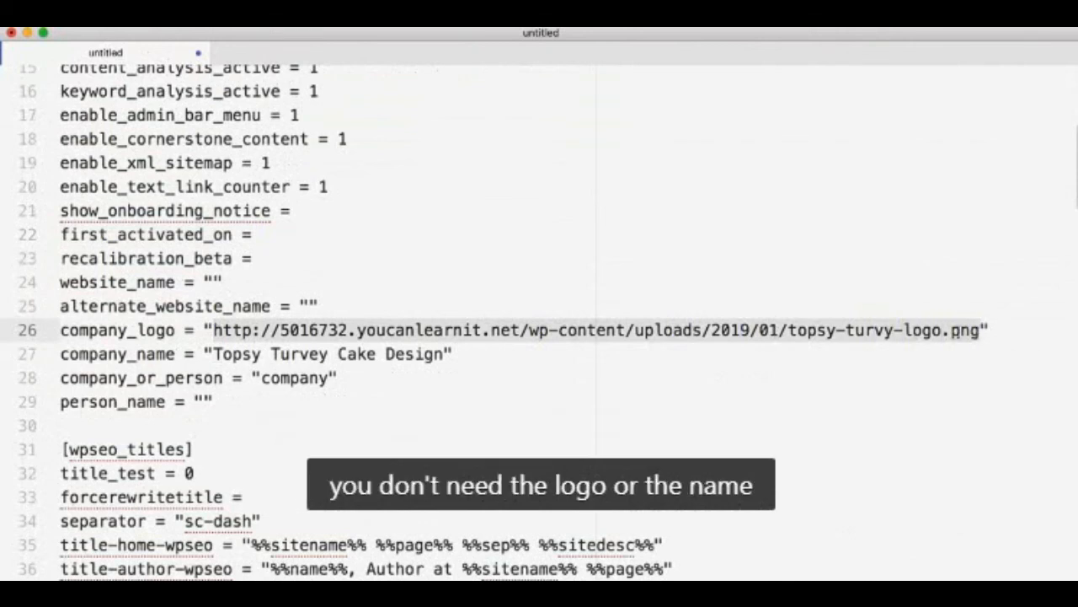
{"action": "key", "text": "BackSpace"}
{"action": "left_click_drag", "start_coordinate": [214, 354], "coordinate": [444, 353]}
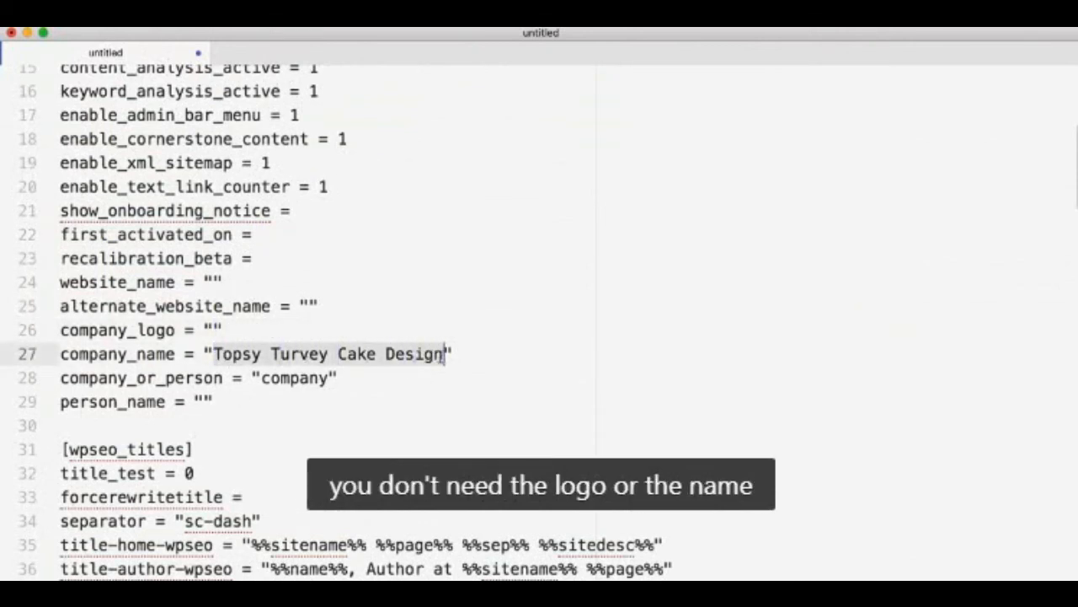
{"action": "key", "text": "BackSpace"}
{"action": "double_click", "coordinate": [287, 377]}
{"action": "key", "text": "BackSpace"}
{"action": "left_click", "coordinate": [278, 378]}
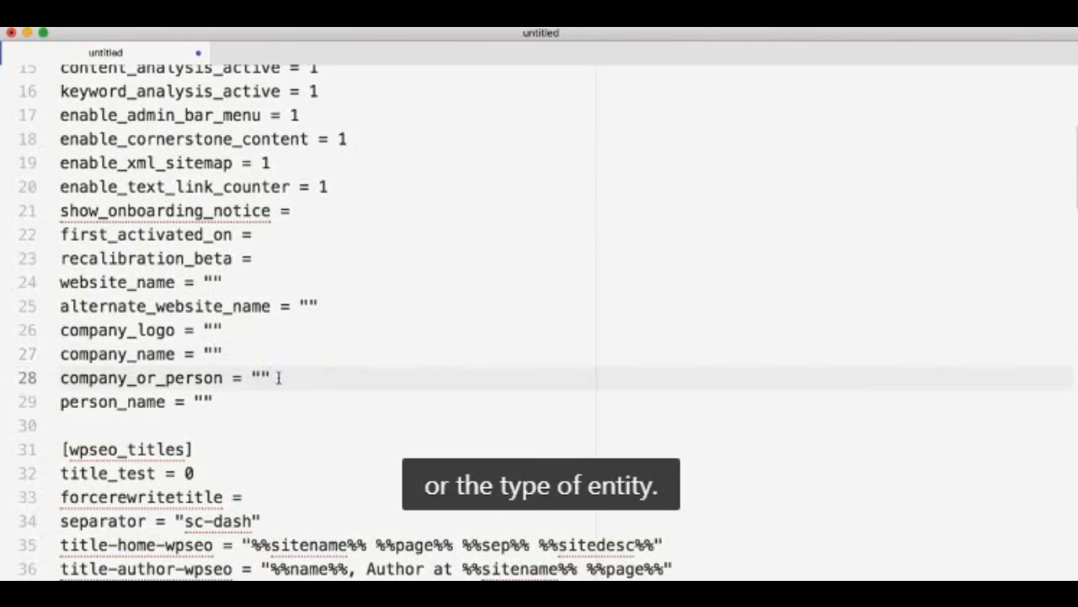
Empty the second set of company_logo, company_name and company_or_person values on lines 65 to 67, keeping the quotes
{"action": "scroll", "coordinate": [278, 378], "scroll_direction": "down", "scroll_amount": 5}
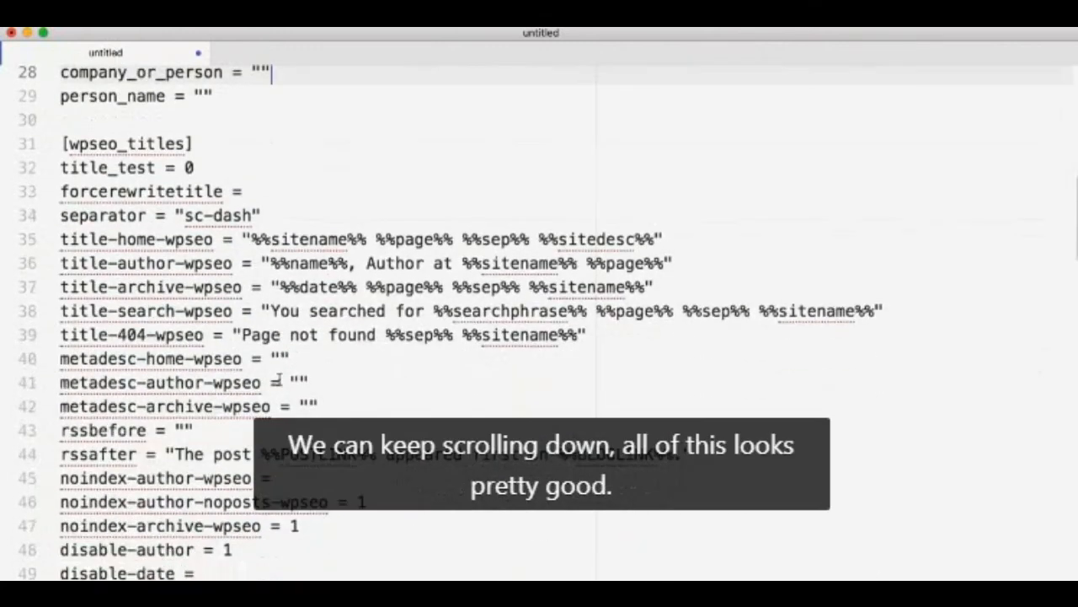
{"action": "scroll", "coordinate": [278, 382], "scroll_direction": "down", "scroll_amount": 6}
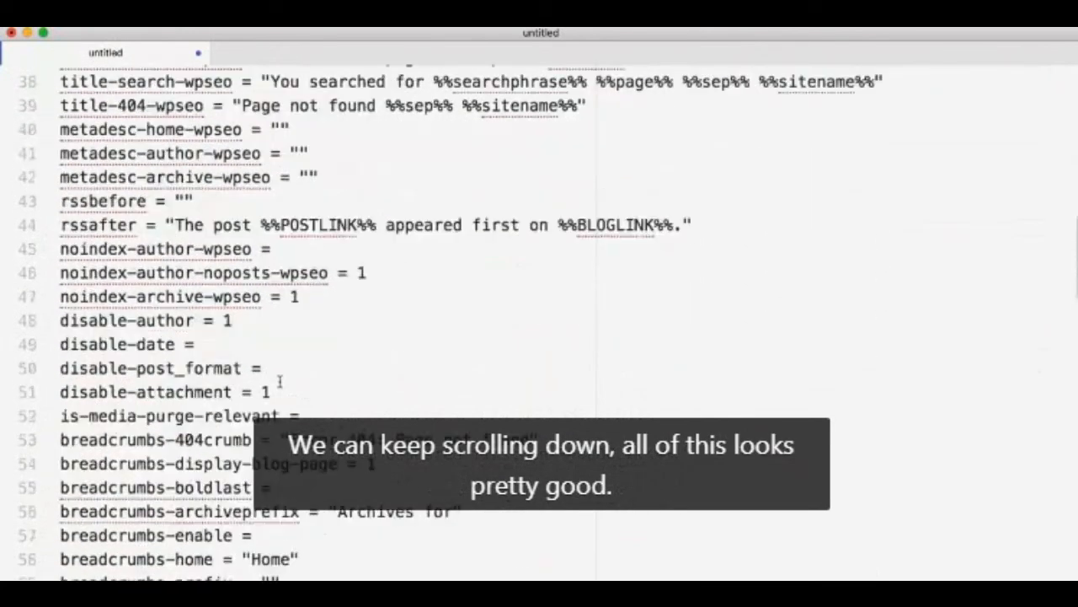
{"action": "scroll", "coordinate": [279, 381], "scroll_direction": "down", "scroll_amount": 6}
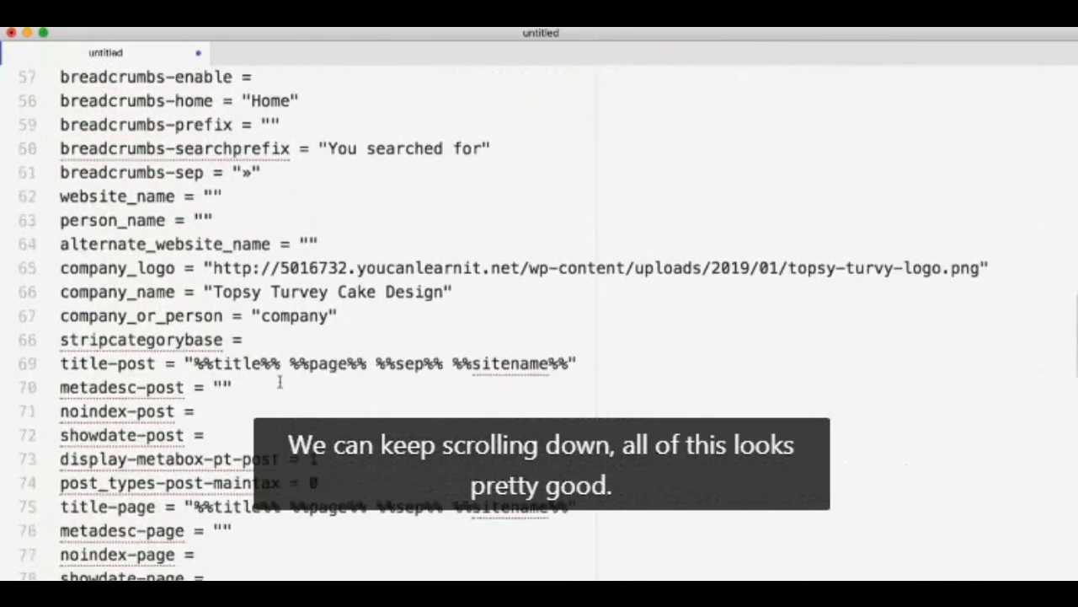
{"action": "left_click_drag", "start_coordinate": [212, 231], "coordinate": [981, 230]}
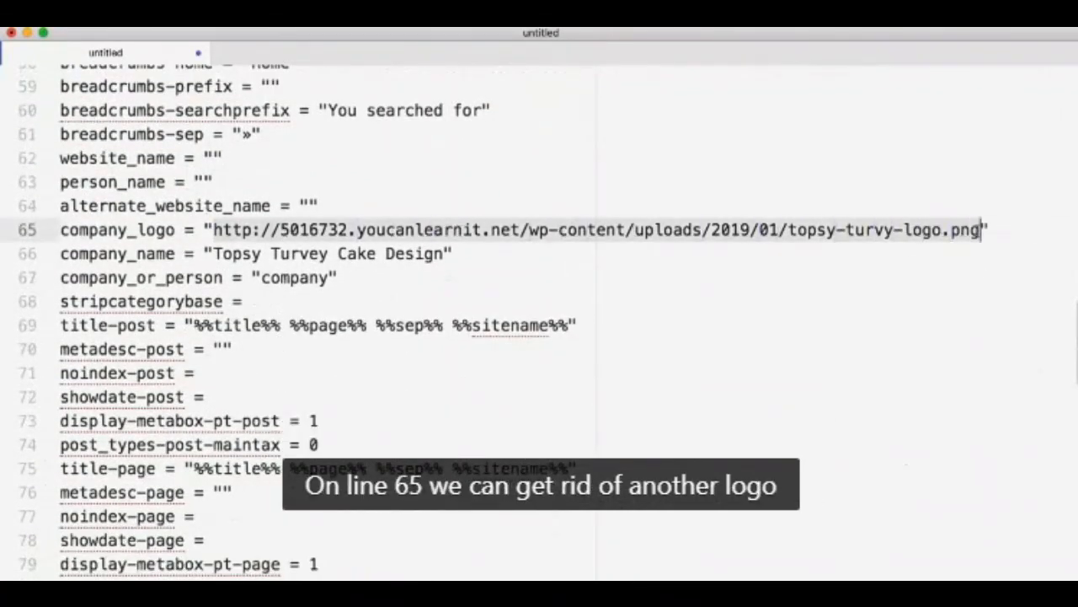
{"action": "key", "text": "BackSpace"}
{"action": "left_click_drag", "start_coordinate": [214, 253], "coordinate": [450, 253]}
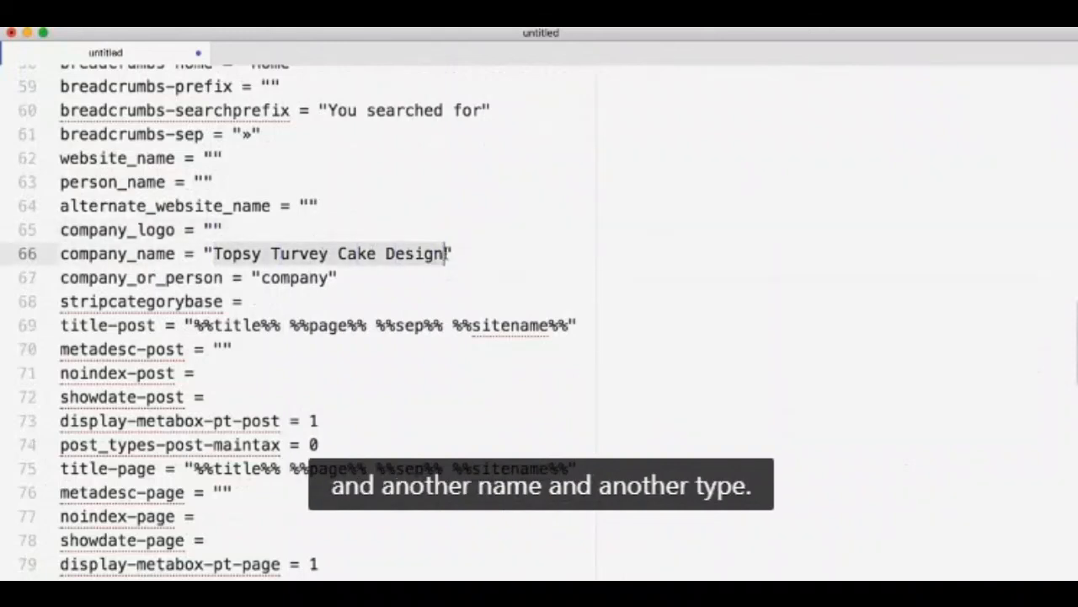
{"action": "key", "text": "BackSpace"}
{"action": "double_click", "coordinate": [287, 281]}
{"action": "key", "text": "BackSpace"}
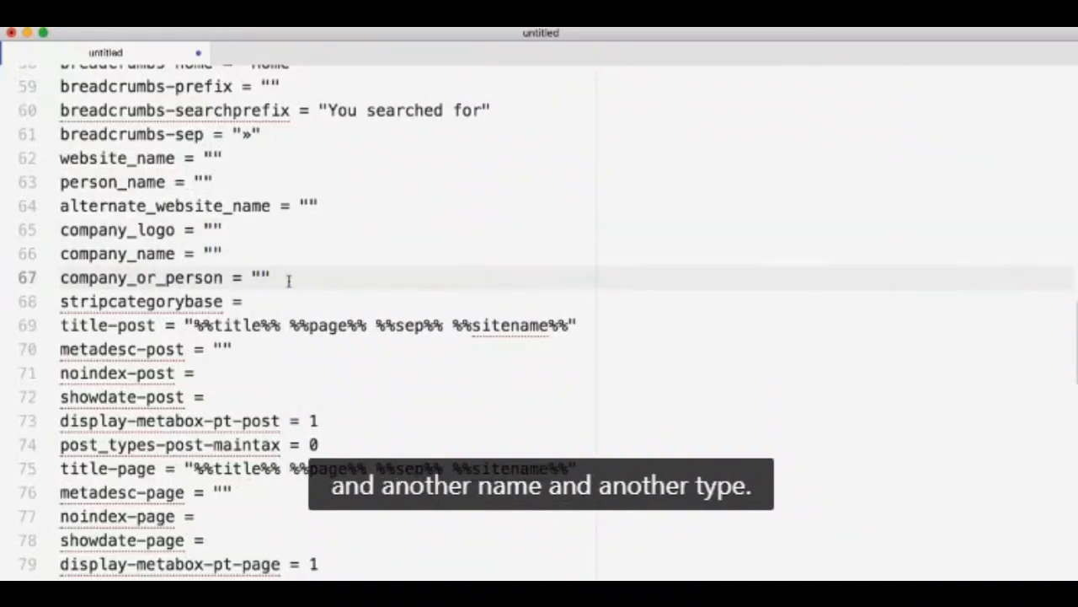
Clear the facebook_site, instagram_url, og_default_image, og_default_image_id and pinterest_url values in the wpseo_social section, keeping any quotes
{"action": "scroll", "coordinate": [295, 285], "scroll_direction": "down", "scroll_amount": 7}
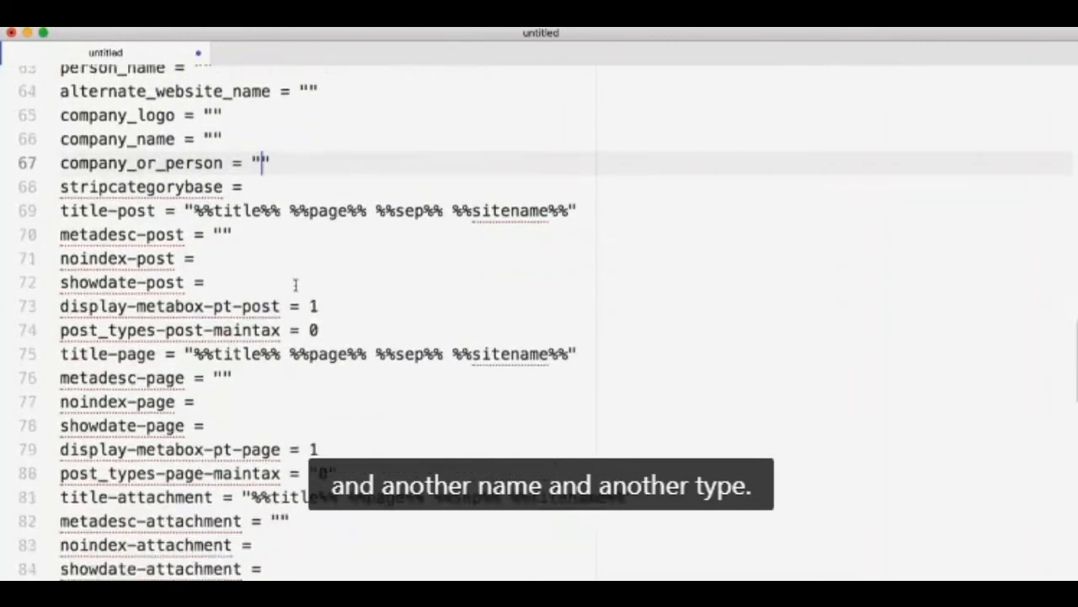
{"action": "scroll", "coordinate": [295, 284], "scroll_direction": "down", "scroll_amount": 6}
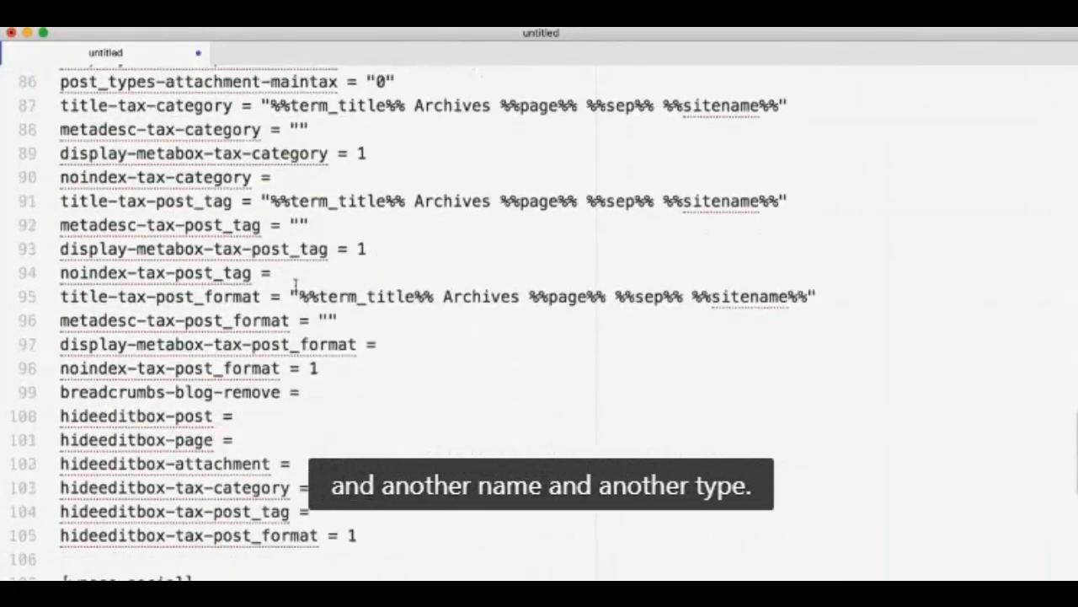
{"action": "scroll", "coordinate": [296, 287], "scroll_direction": "down", "scroll_amount": 3}
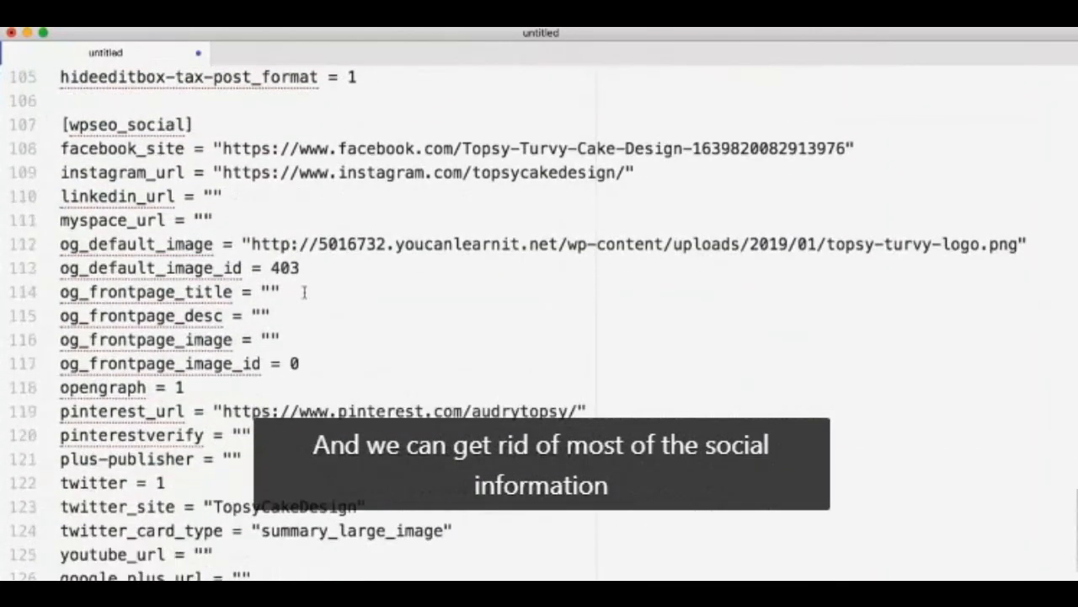
{"action": "left_click", "coordinate": [242, 148]}
{"action": "left_click_drag", "start_coordinate": [223, 148], "coordinate": [849, 148]}
{"action": "key", "text": "BackSpace"}
{"action": "left_click_drag", "start_coordinate": [222, 172], "coordinate": [619, 171]}
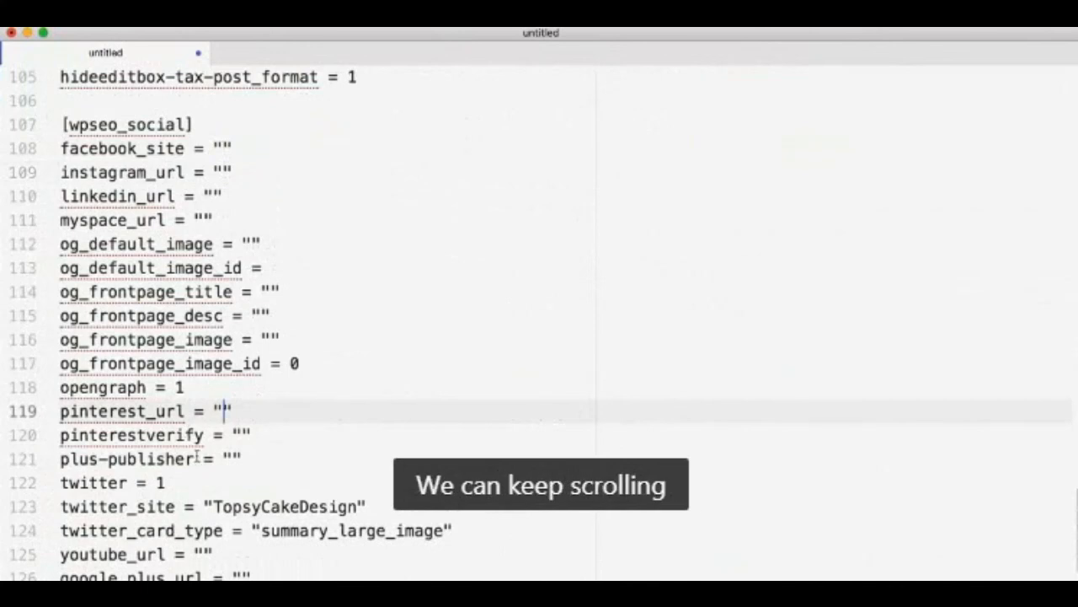
Clear the twitter_site value on line 123 of the social settings, leaving only the quotes
{"action": "scroll", "coordinate": [224, 447], "scroll_direction": "down", "scroll_amount": 3}
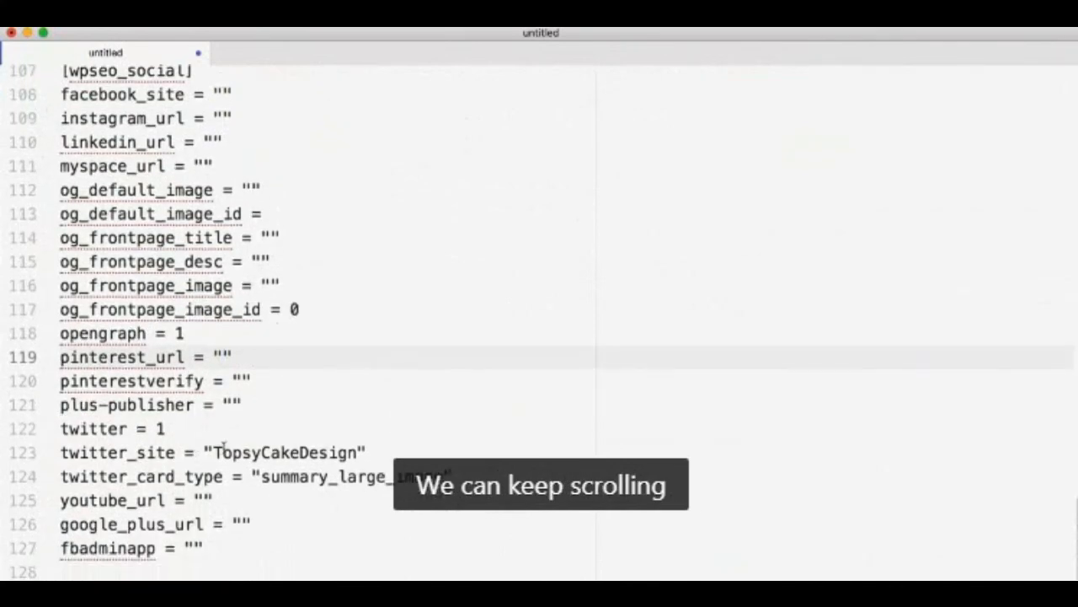
{"action": "left_click_drag", "start_coordinate": [214, 452], "coordinate": [362, 453]}
{"action": "key", "text": "BackSpace"}
{"action": "left_click", "coordinate": [227, 545]}
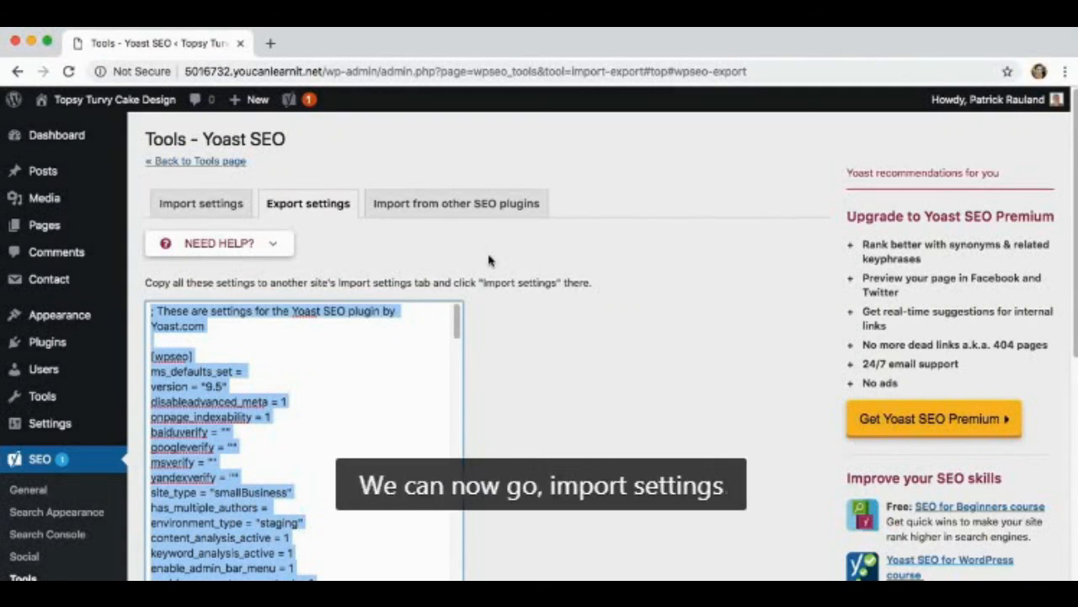
Switch to the browser and paste the cleaned settings into Yoast's import settings text box
{"action": "left_click", "coordinate": [480, 256]}
{"action": "left_click", "coordinate": [212, 204]}
{"action": "left_click", "coordinate": [220, 368]}
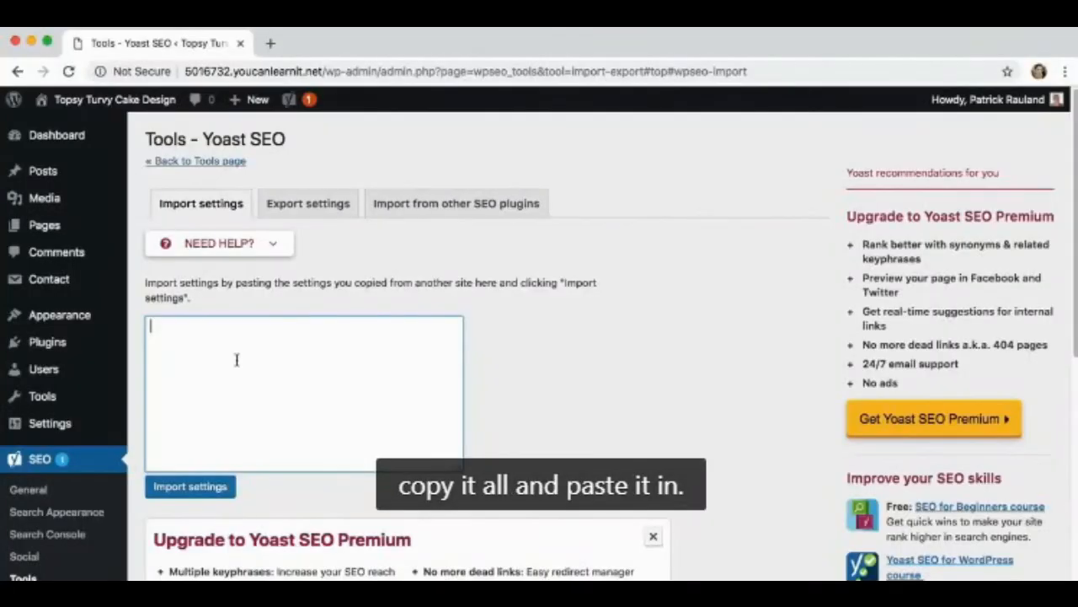
{"action": "key", "text": "super+v"}
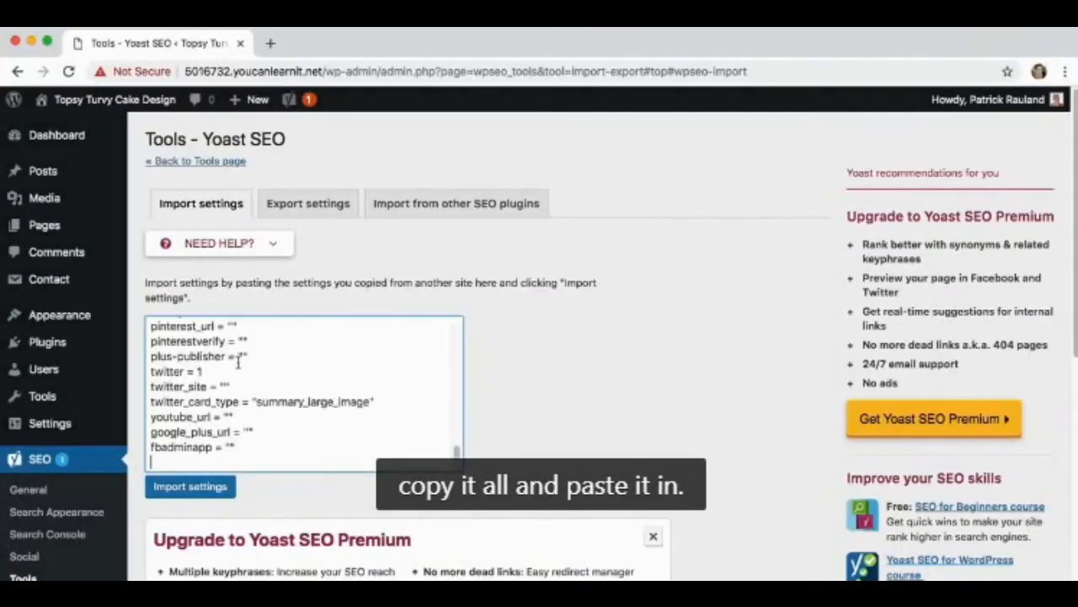